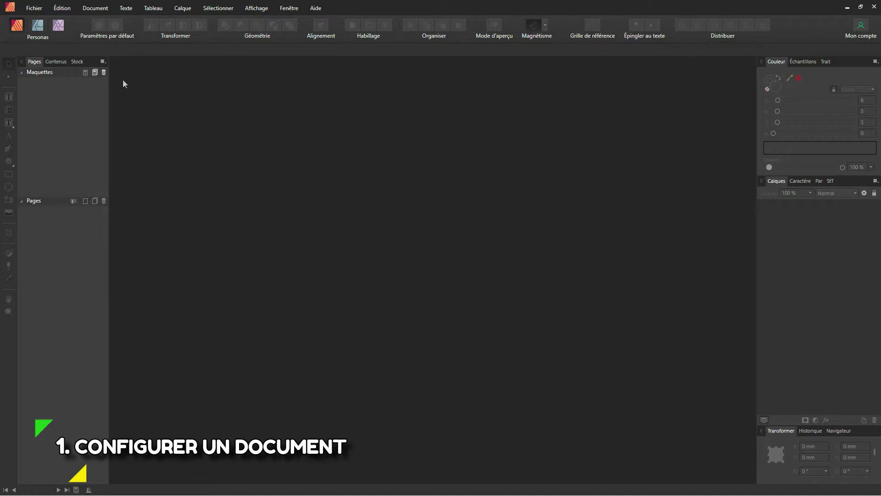
Start a new document, browse the preset categories and choose the press-ready A4 preset.
left_click(34, 8)
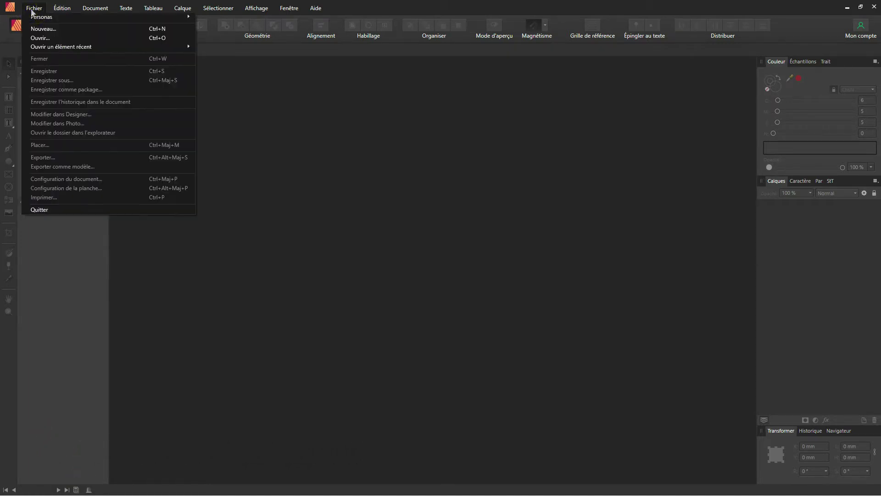
left_click(41, 28)
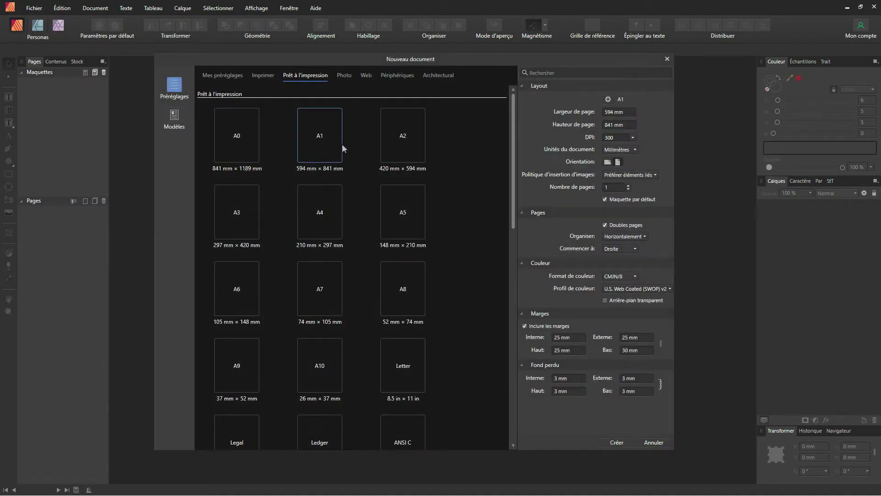
left_click(260, 79)
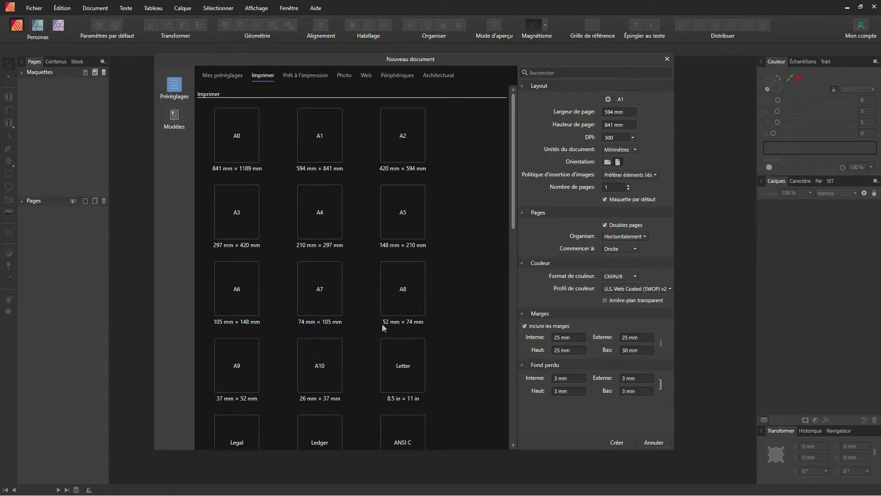
scroll(434, 307, "down", 10)
scroll(421, 316, "up", 10)
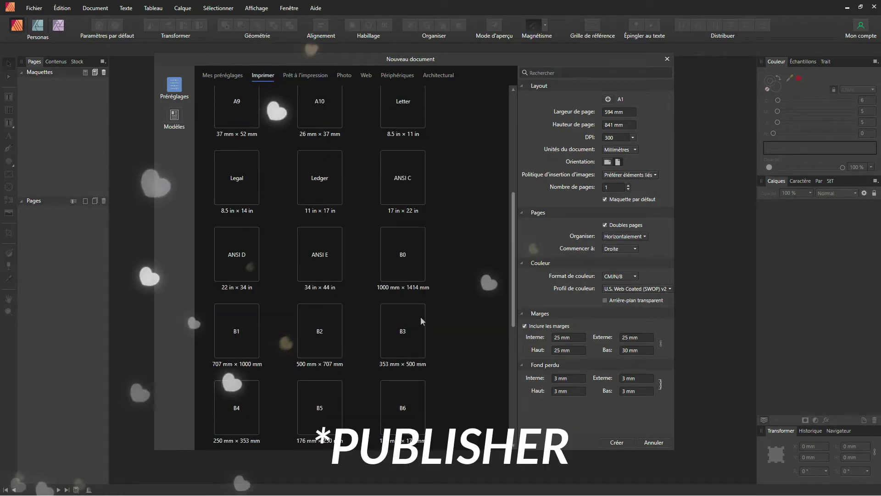
left_click(300, 78)
left_click(346, 76)
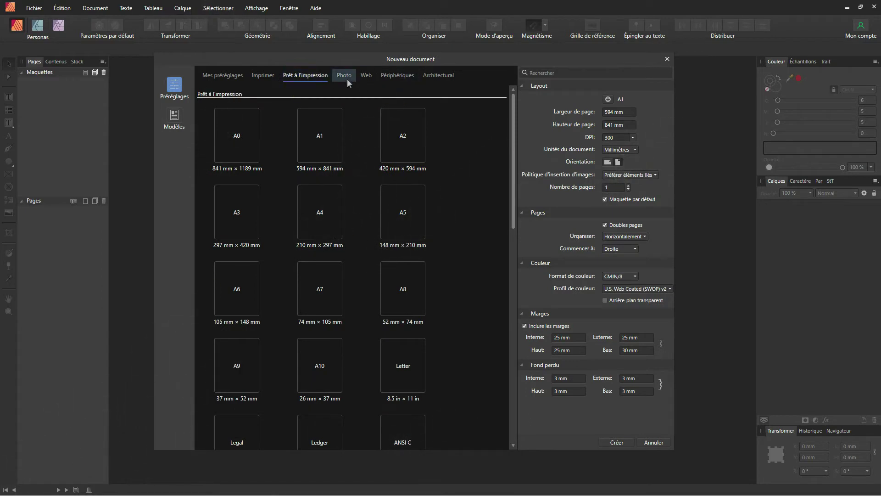
left_click(368, 76)
left_click(302, 77)
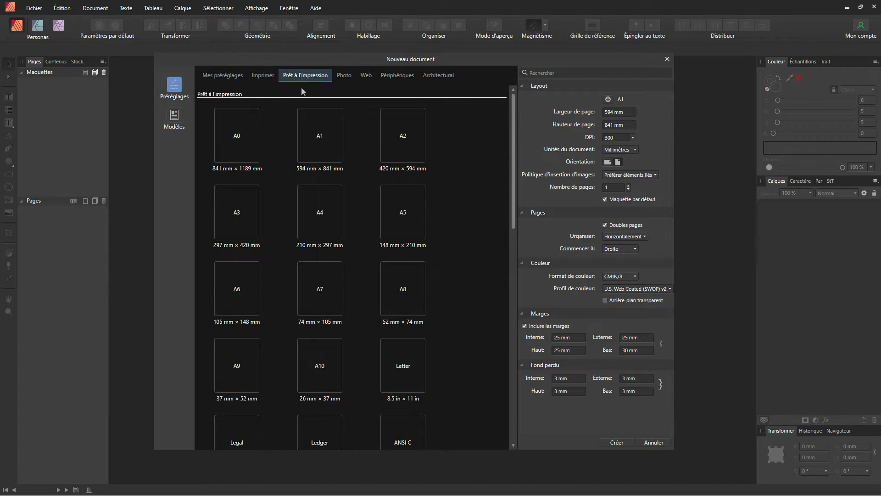
left_click(312, 214)
Examine the A4 preset's page width, page height, DPI, number of pages and colour format.
left_click(629, 113)
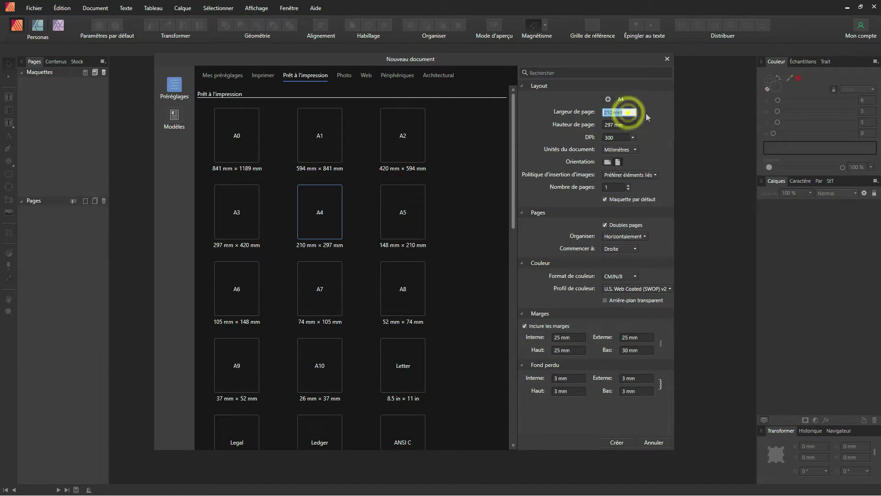
left_click(629, 125)
left_click(620, 137)
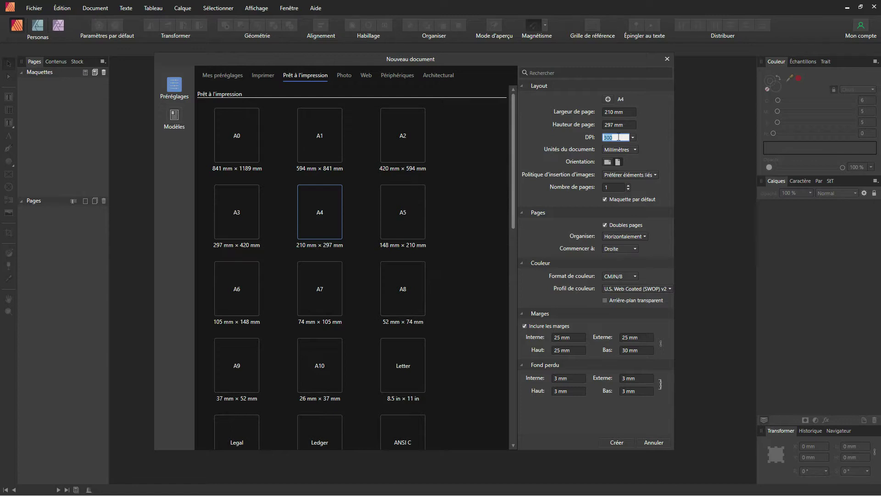
left_click(617, 187)
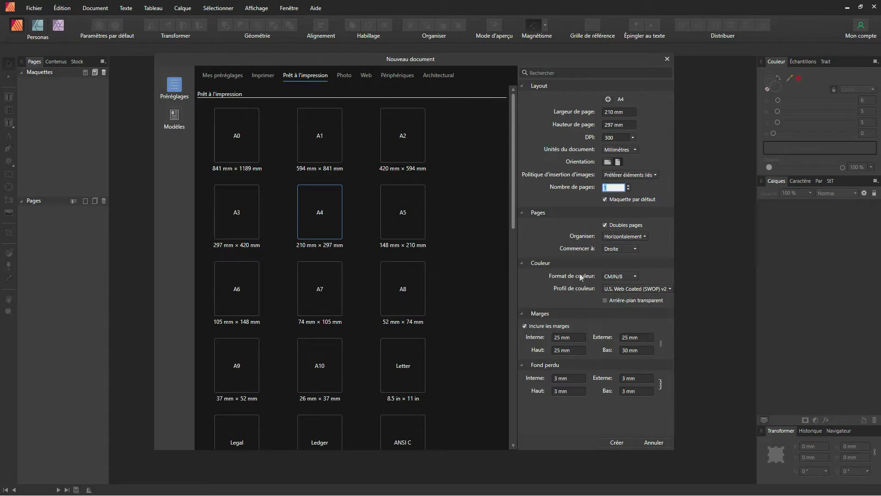
left_click(645, 277)
Browse the photo, web and device presets and select iPad Mini Retina to examine its colour format.
left_click(345, 77)
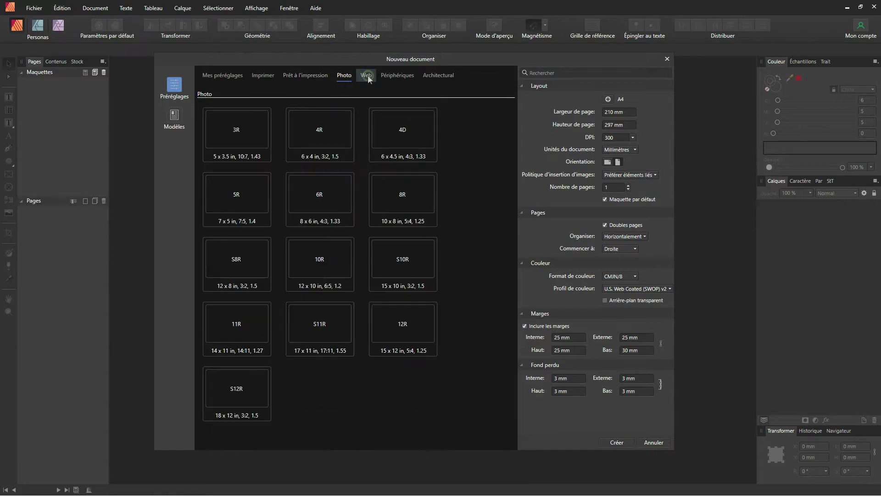
left_click(367, 76)
left_click(397, 76)
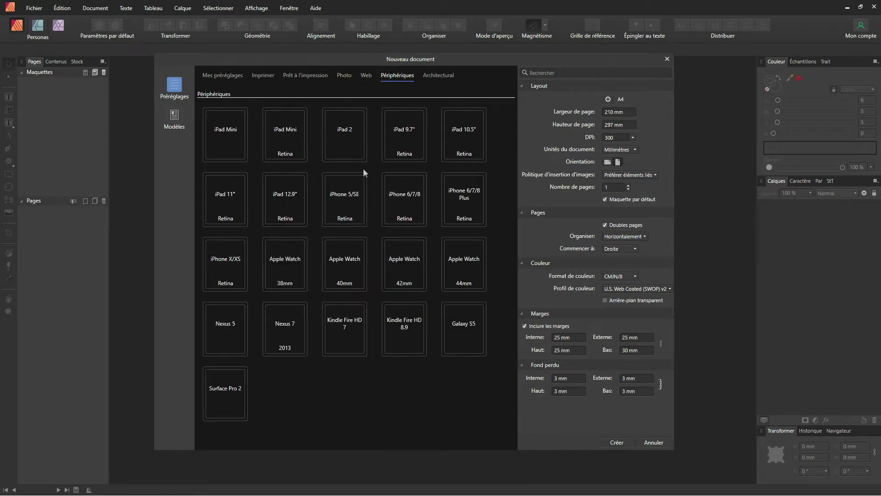
left_click(281, 136)
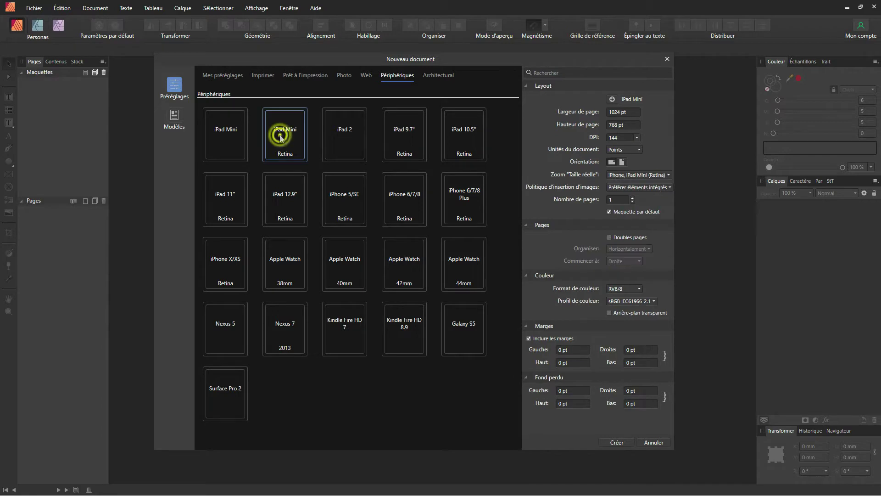
left_click(538, 282)
left_click(651, 291)
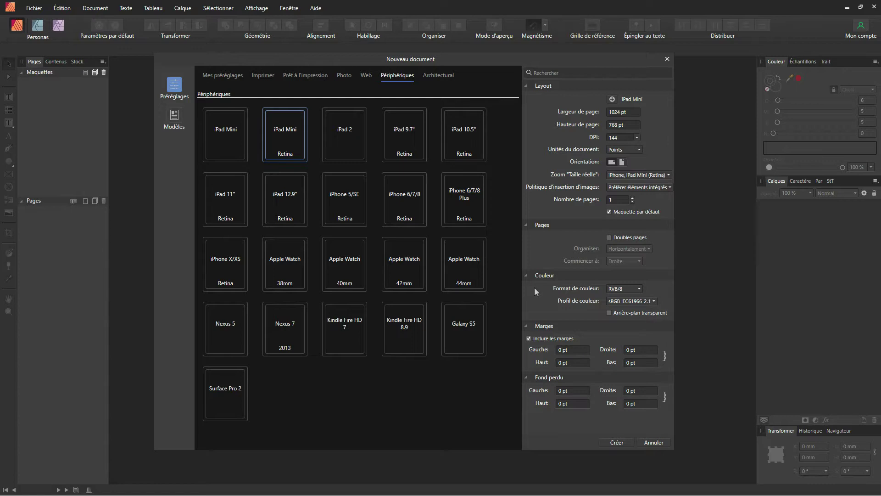
Choose the press-ready A4 preset, set the inner margin to 27 mm and create the document.
left_click(303, 76)
left_click(321, 213)
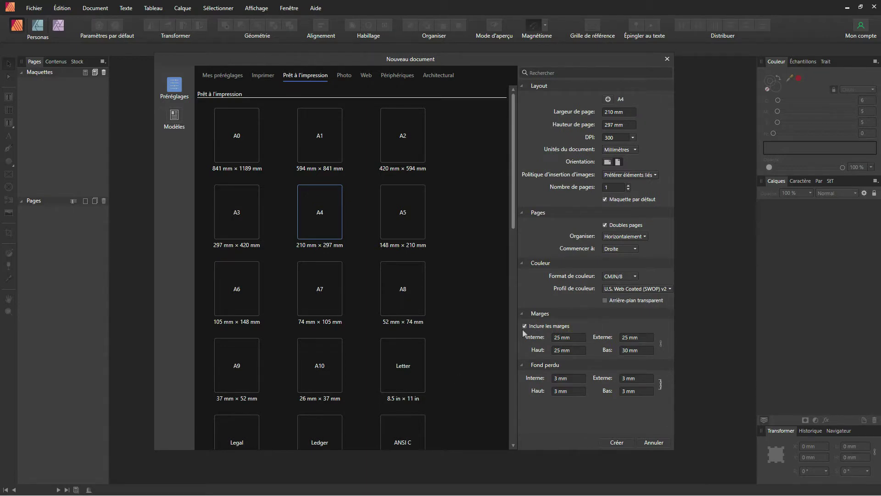
left_click(574, 339)
type("27")
left_click(570, 378)
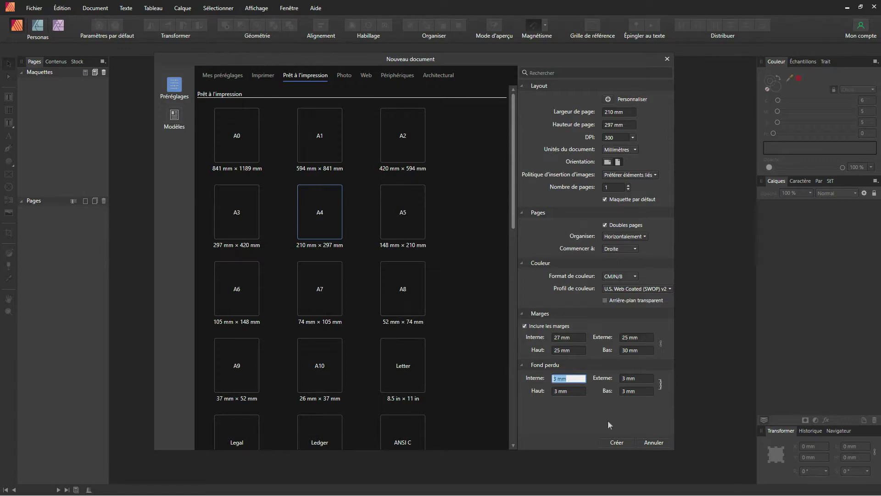
left_click(616, 443)
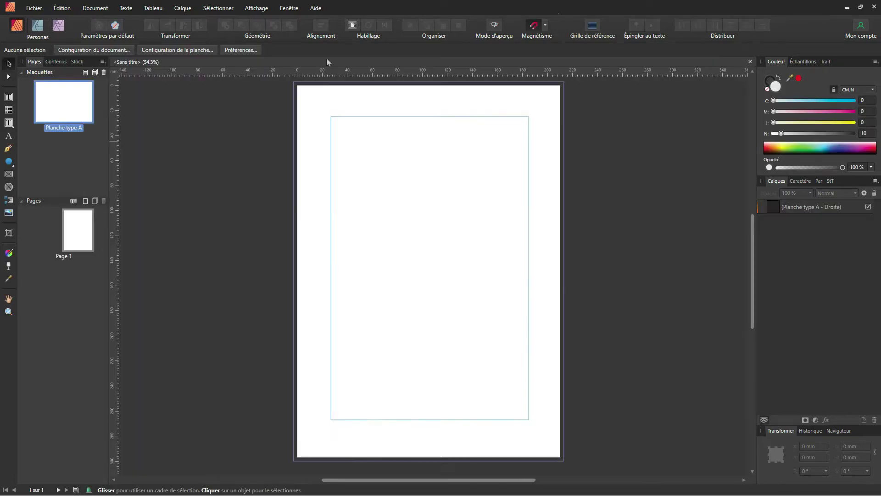
scroll(441, 217, "up", 1)
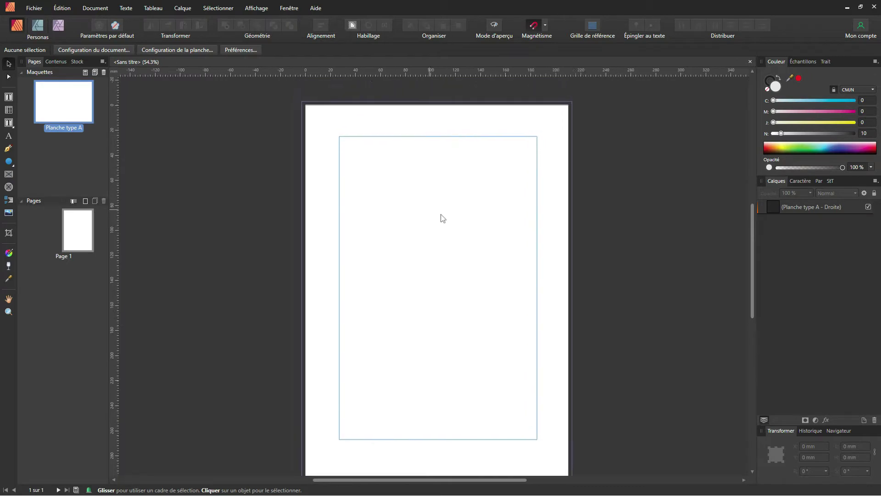
scroll(453, 201, "left", 2)
scroll(392, 204, "right", 4)
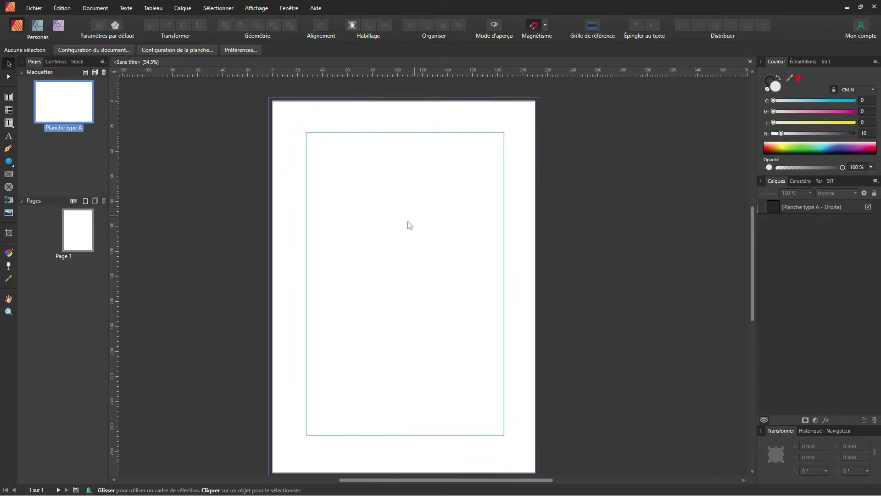
scroll(409, 224, "left", 1)
scroll(413, 204, "down", 1)
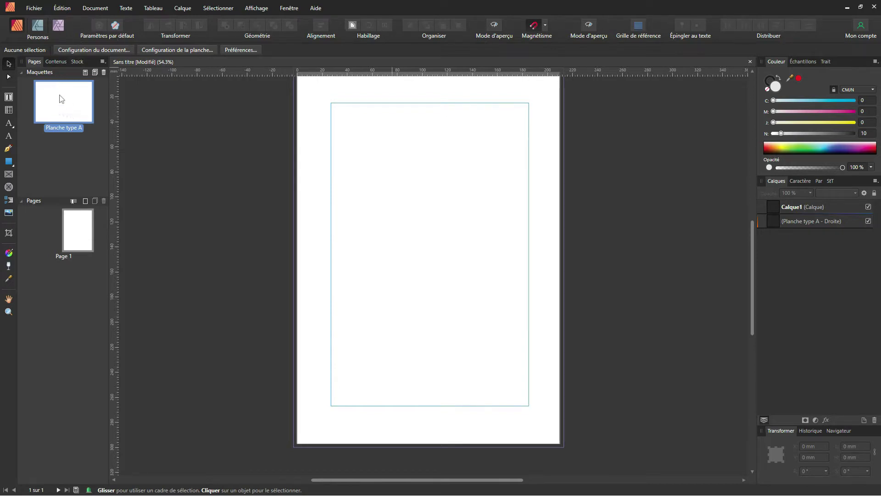
Examine the options of the text frame, Pen, Rectangle, picture frame, crop and Fill tools.
left_click(8, 97)
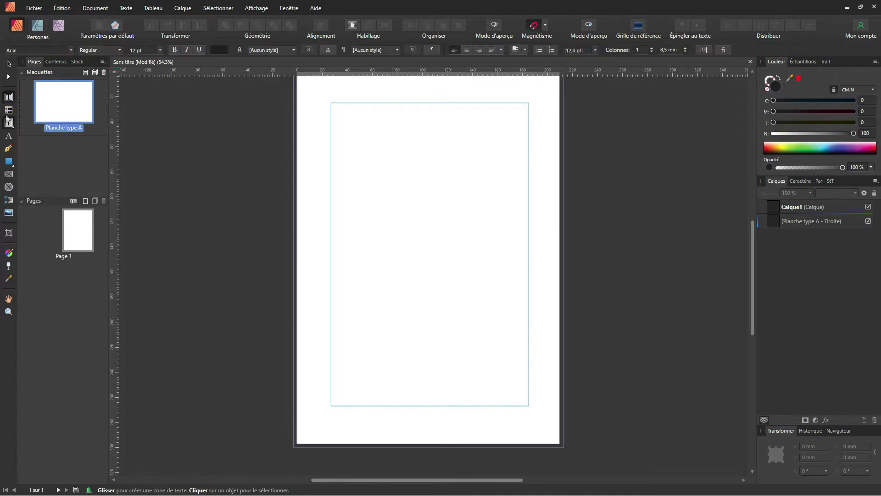
left_click(6, 148)
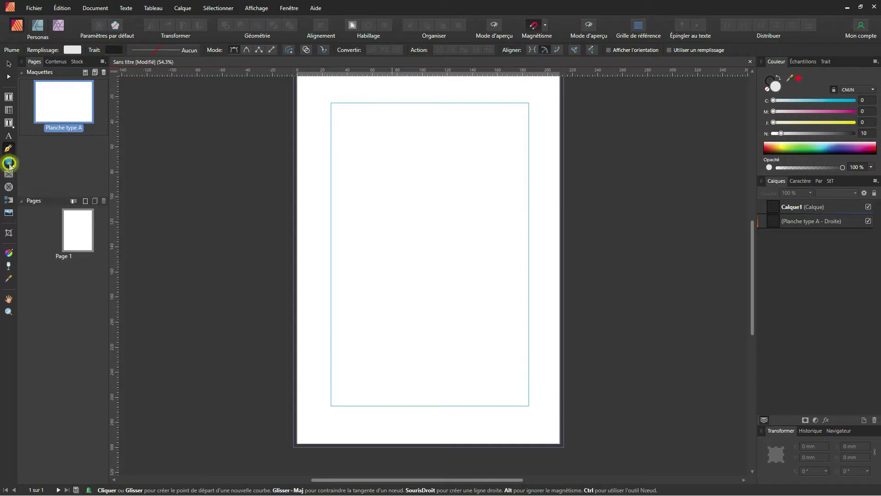
left_click(8, 163)
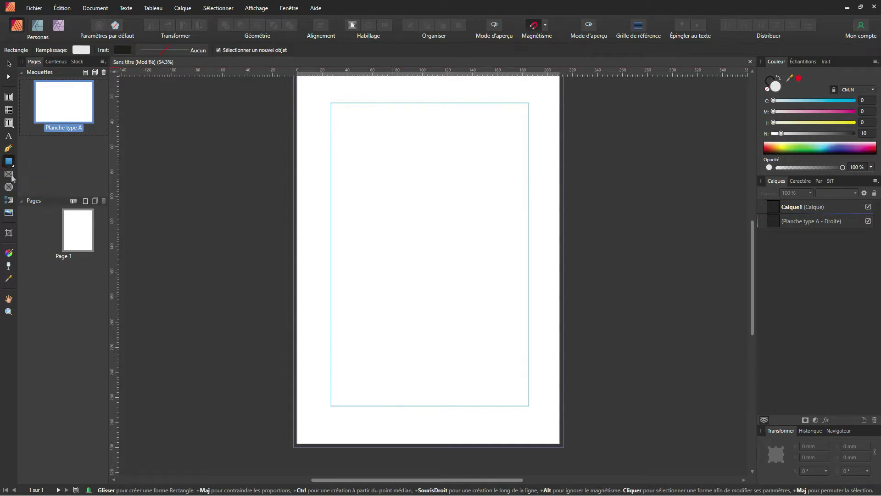
left_click(11, 175)
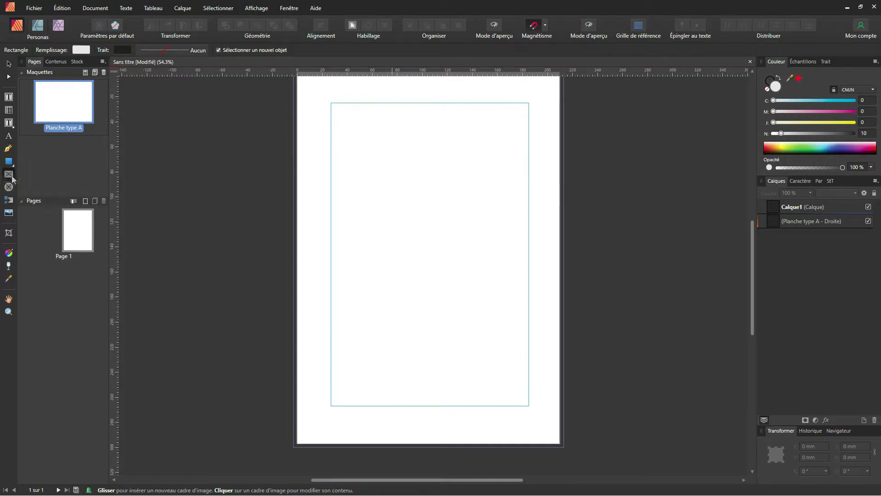
left_click(8, 233)
left_click(9, 253)
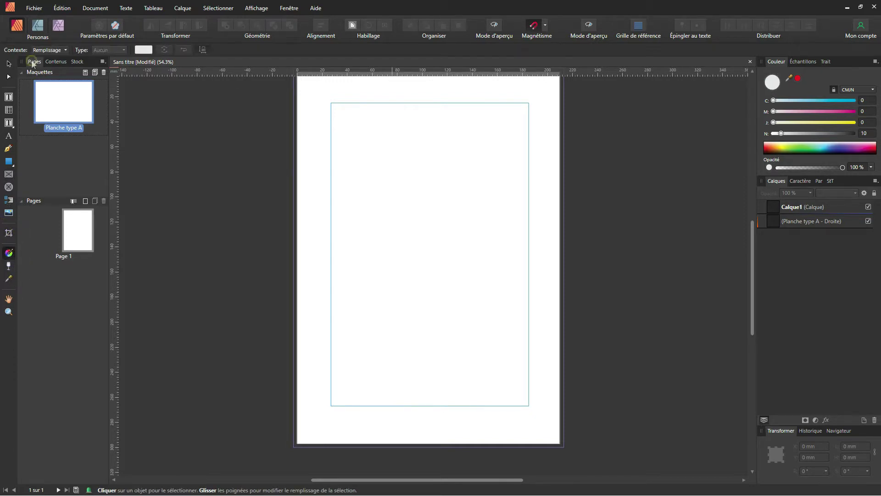
Look through the document's assets, stock images and pages, and the swatch, stroke and colour settings.
left_click(53, 62)
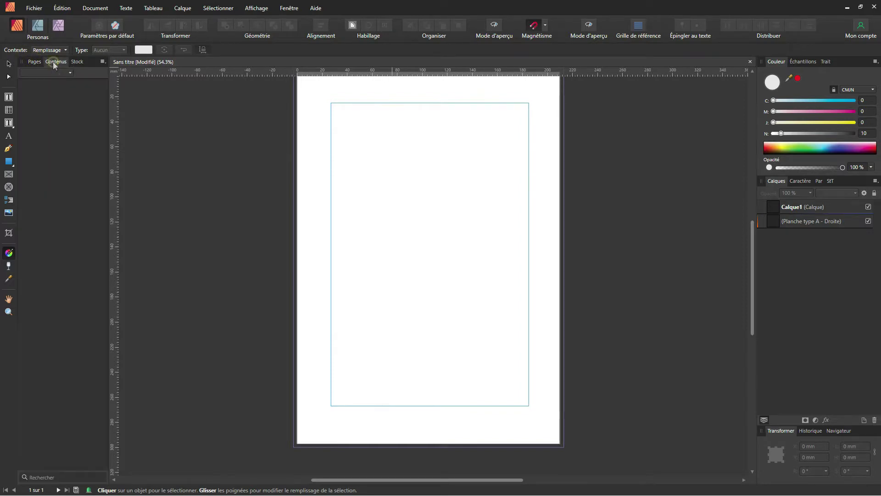
left_click(73, 62)
left_click(33, 62)
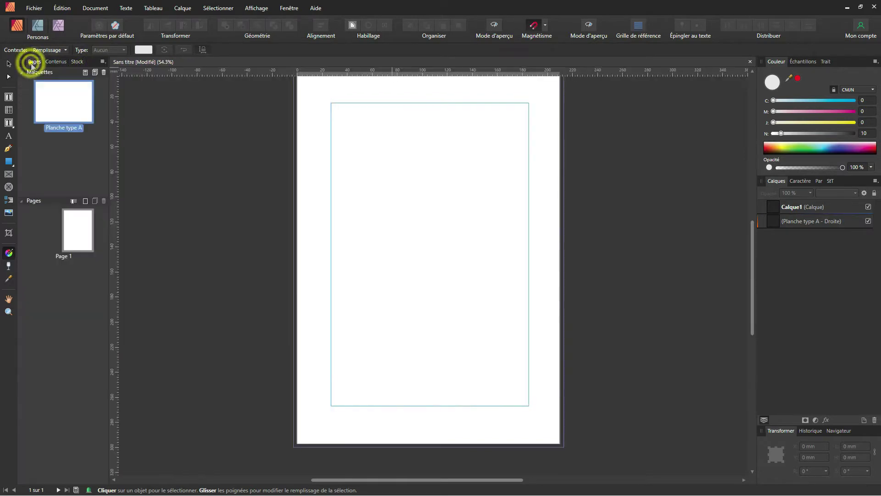
left_click(809, 62)
left_click(826, 61)
left_click(777, 62)
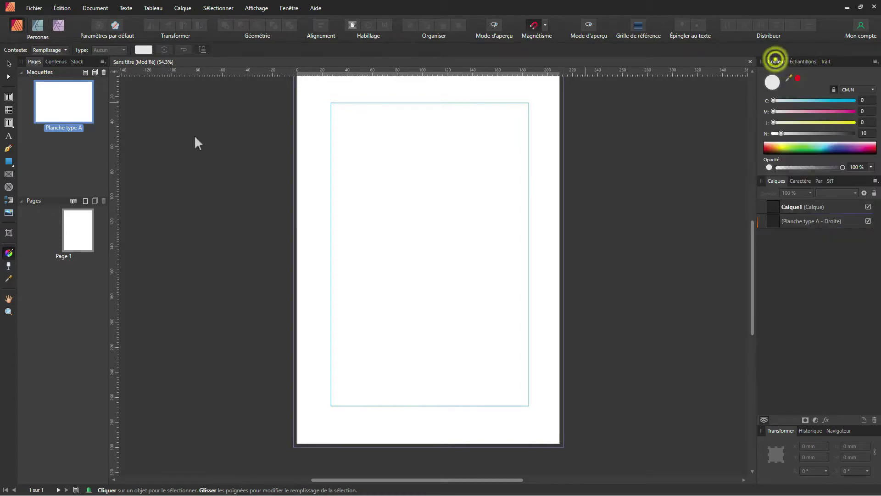
Clear the master page selection and select the master page Planche type A again.
left_click(55, 161)
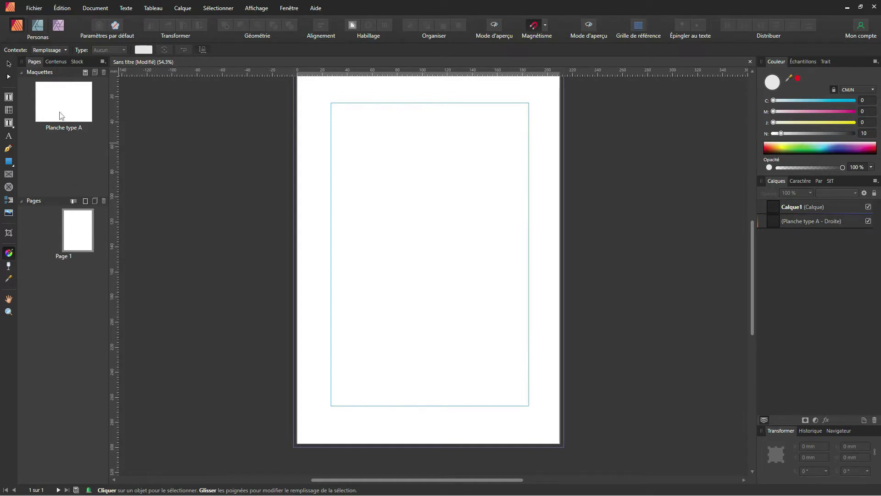
left_click(35, 62)
left_click(58, 108)
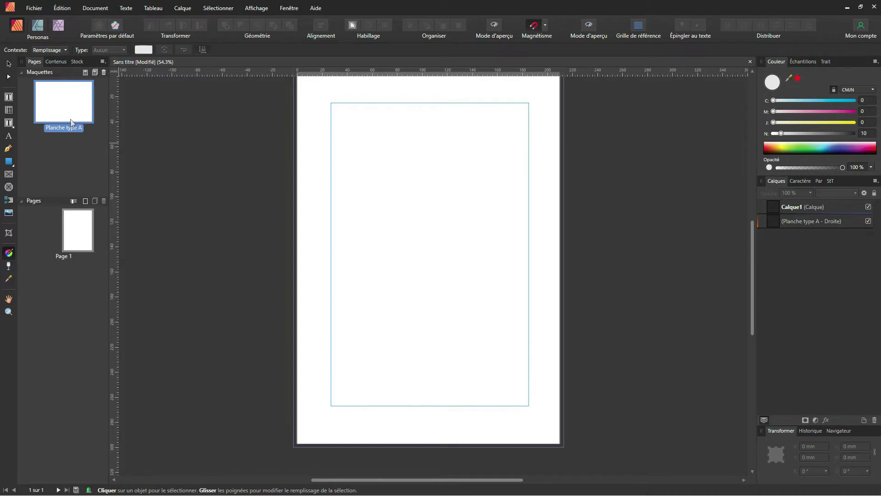
Clear the stock photo search in Unsplash and switch the photo source to Pixabay.
left_click(76, 62)
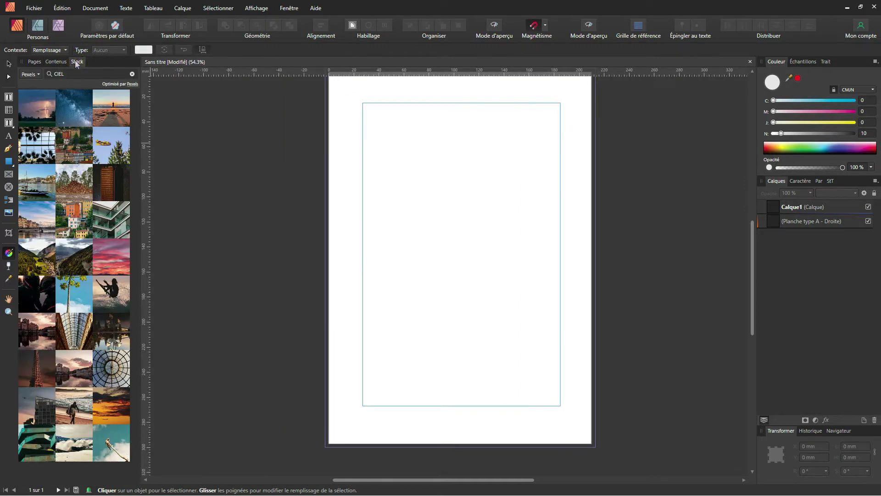
left_click(31, 74)
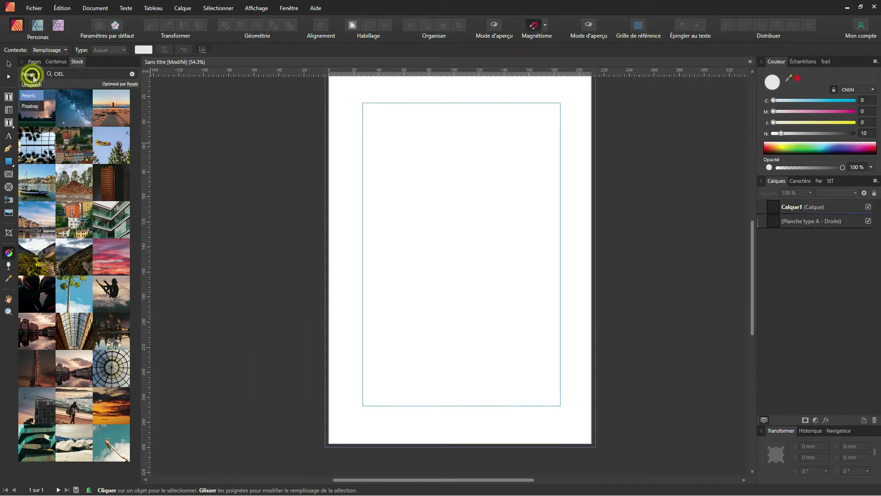
left_click(35, 84)
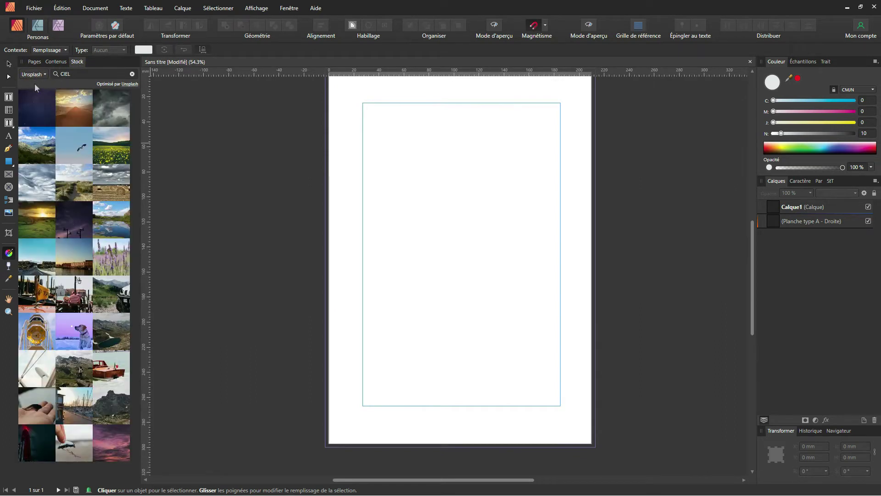
left_click(131, 74)
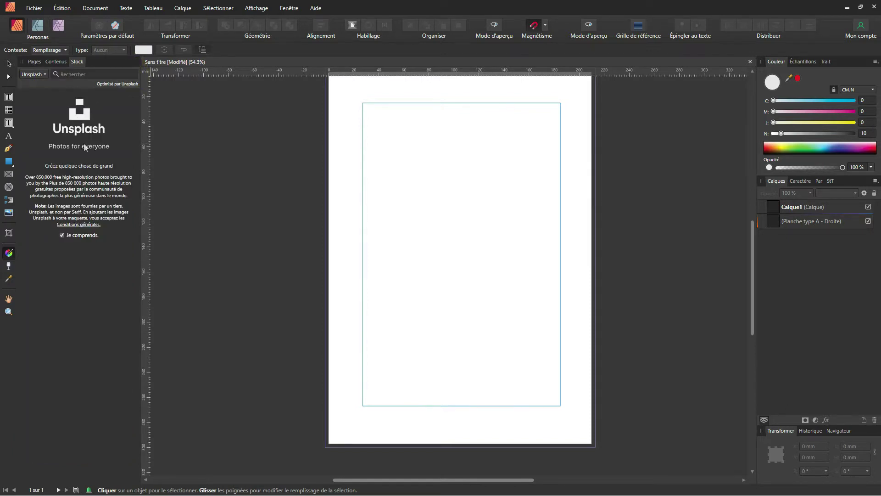
left_click(29, 74)
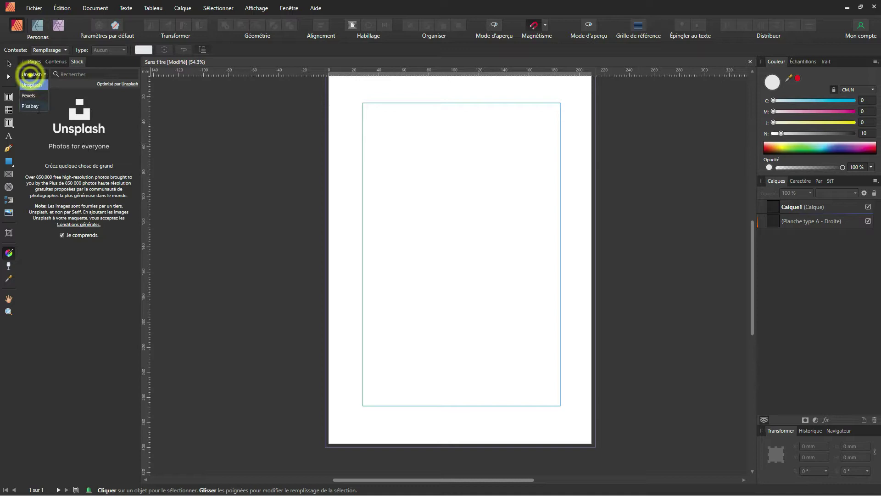
left_click(32, 106)
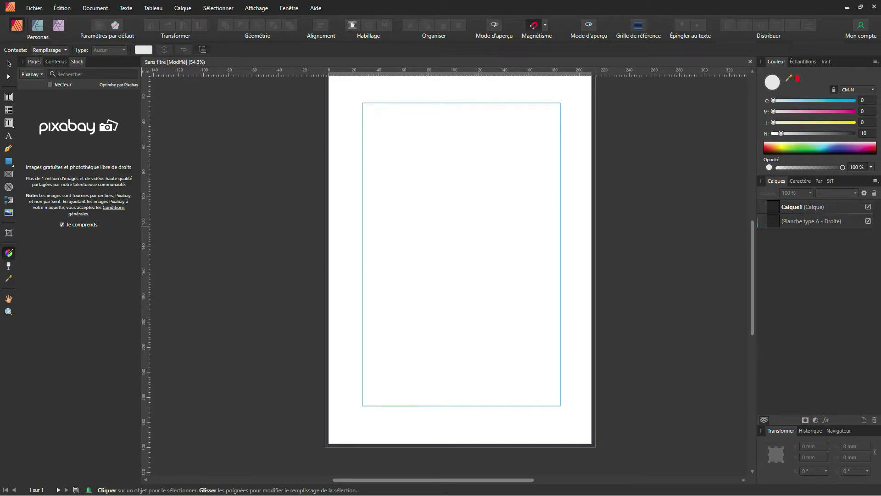
Look at the document's pages, return to the stock images and switch the photo source to Unsplash.
left_click(35, 62)
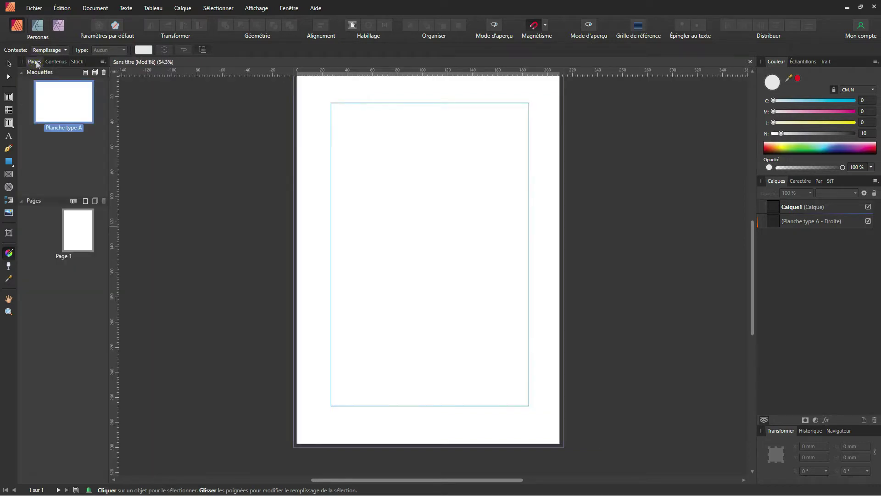
left_click(76, 64)
left_click(41, 74)
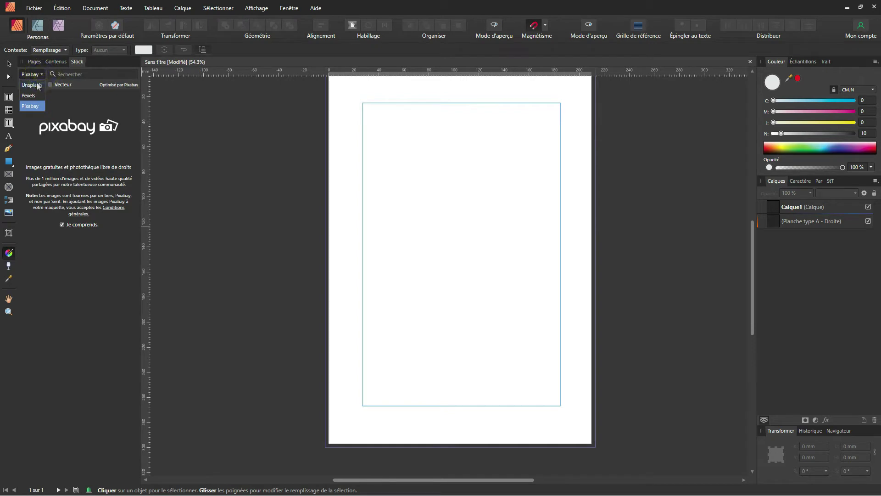
left_click(33, 87)
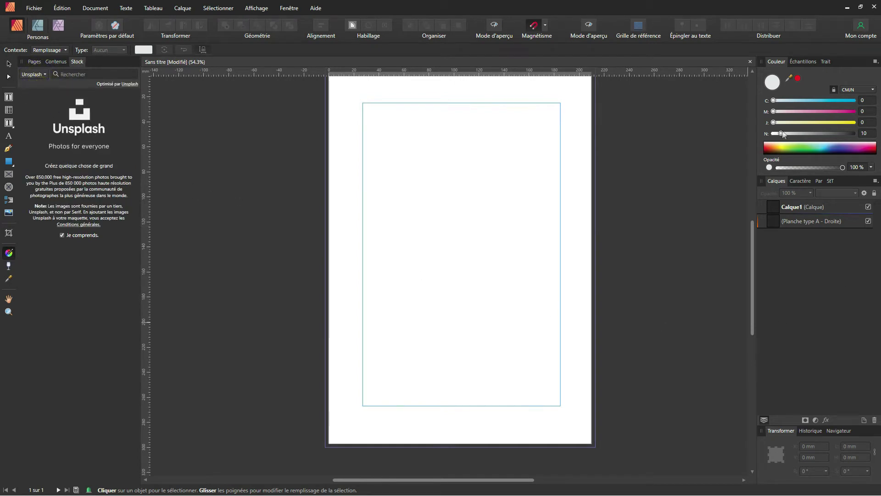
Look through the colour, swatch and stroke settings.
left_click(777, 62)
left_click(801, 61)
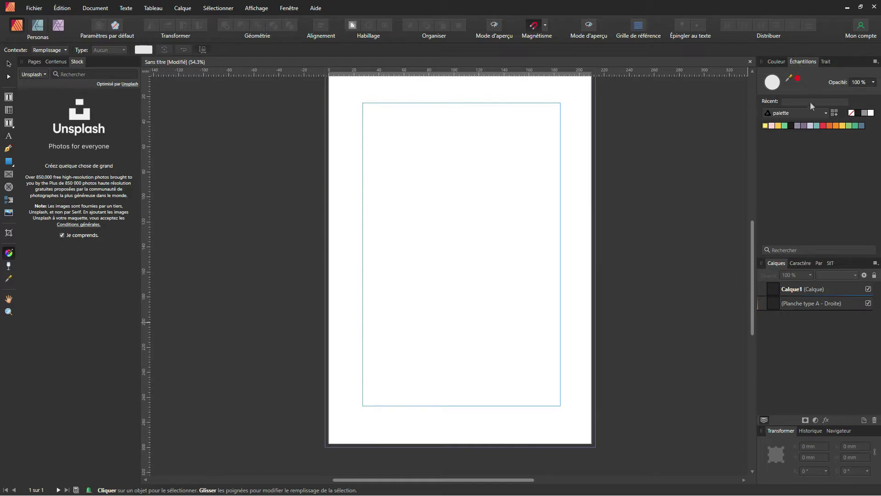
left_click(777, 62)
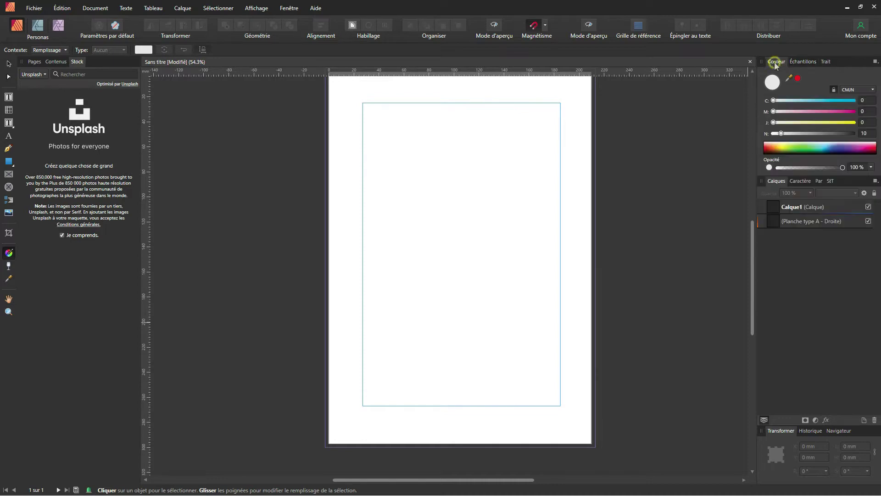
left_click(826, 62)
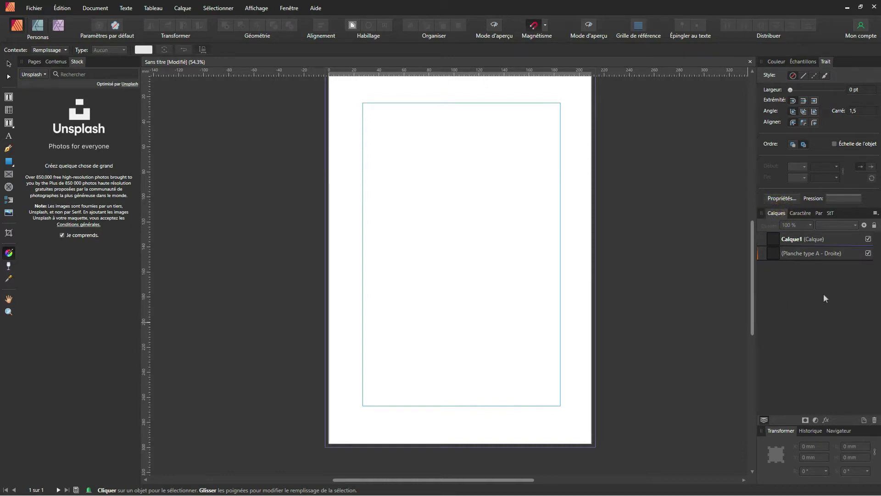
Draw a light grey rectangle about 70 mm by 70 mm in the middle of the page.
left_click(822, 255)
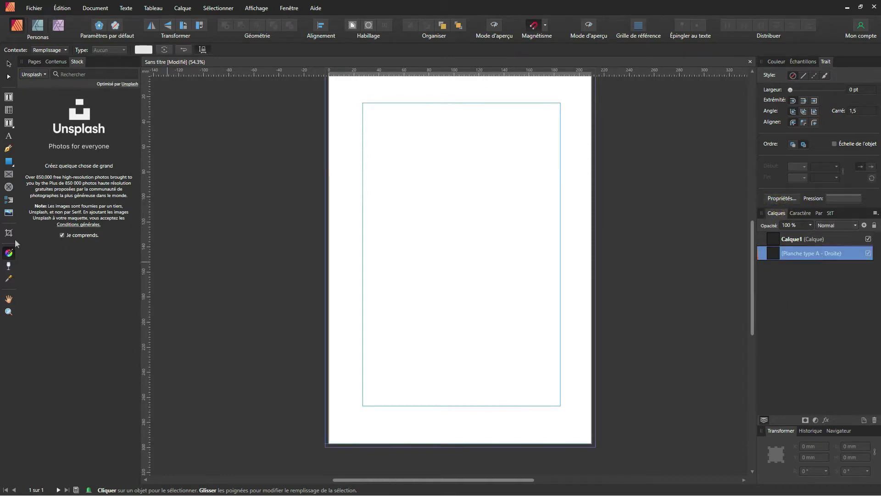
left_click(8, 161)
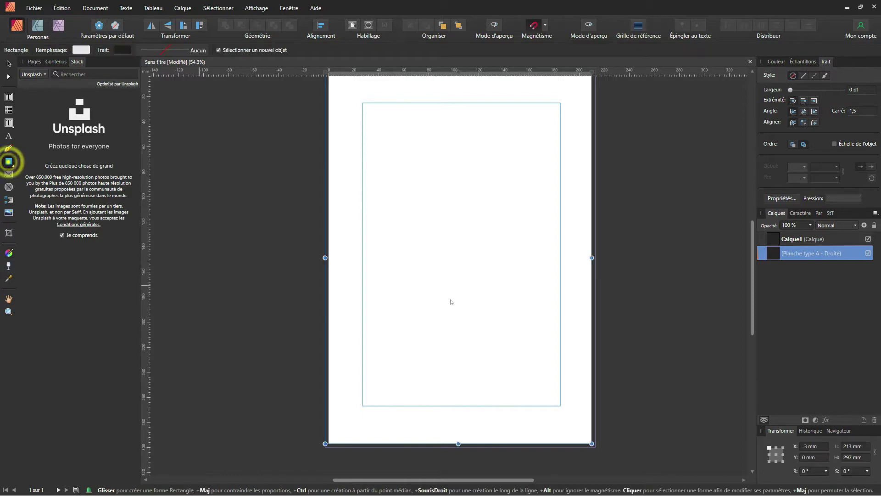
mouse_move(429, 224)
left_mouse_down()
mouse_move(512, 286)
mouse_move(516, 312)
left_mouse_up()
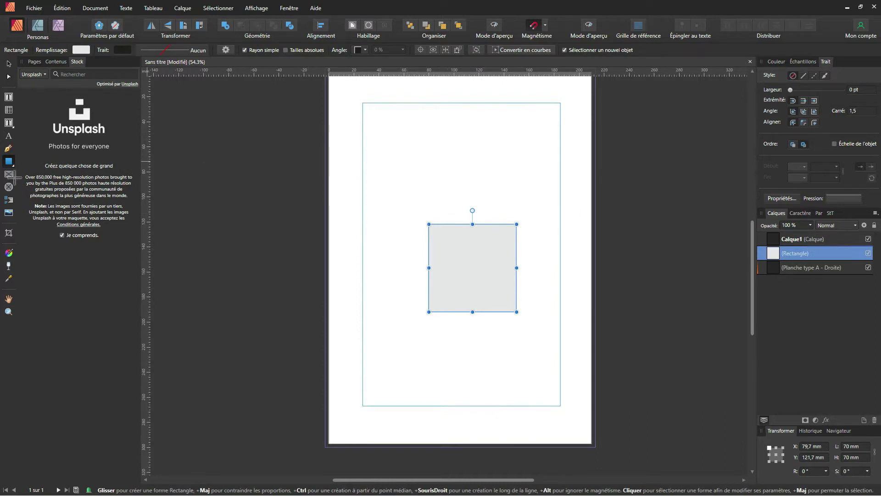
Draw a rounded rectangle about 50.8 mm by 50.8 mm above the grey square.
left_click(11, 163)
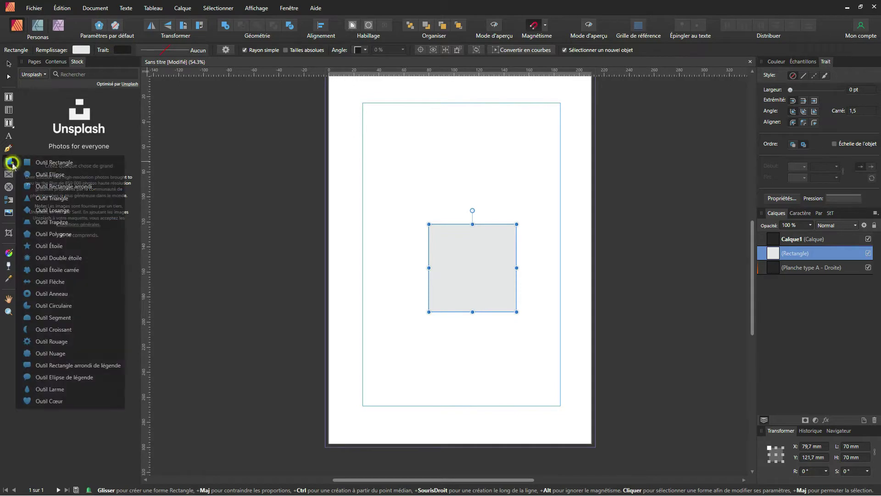
left_click(39, 187)
left_click_drag(460, 140, 524, 204)
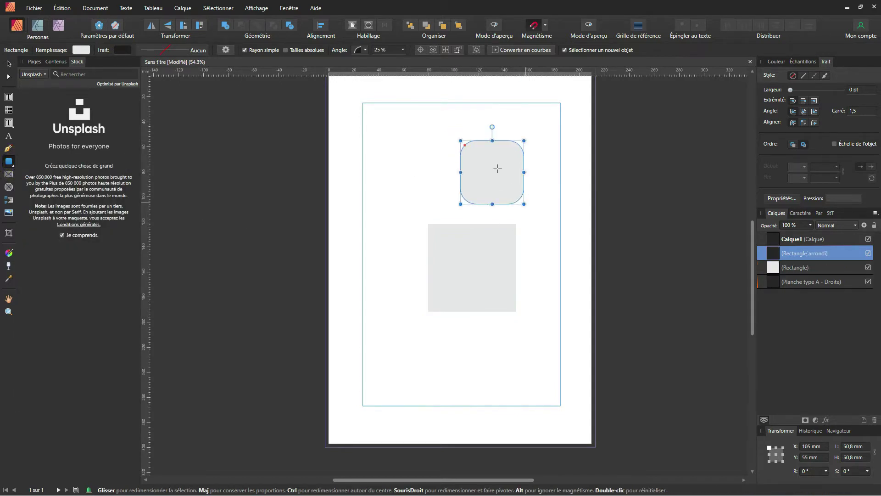
Set the rounded rectangle's yellow fill component to 87 and move the shape over the grey square's upper-right corner.
left_click(777, 62)
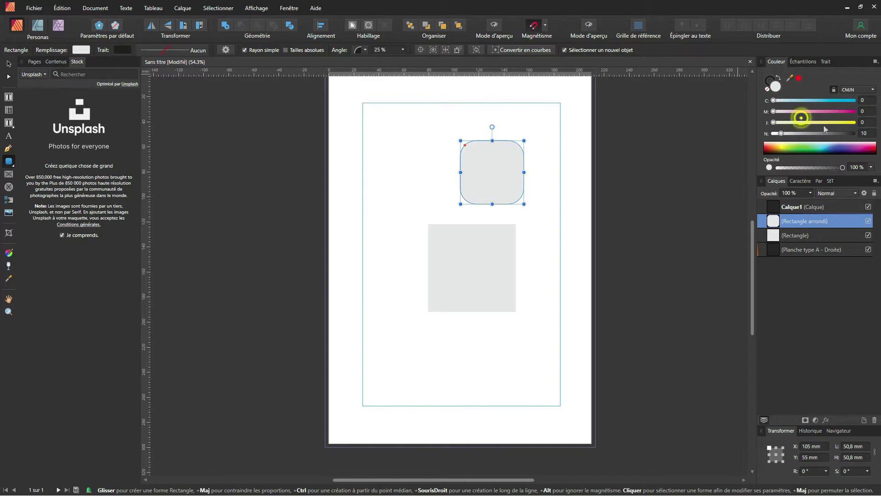
left_click_drag(801, 120, 825, 122)
key("v")
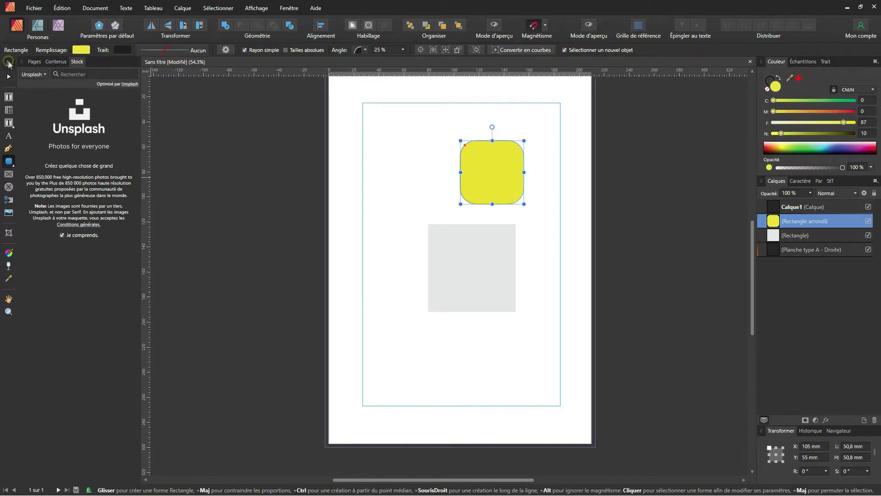
left_click_drag(511, 181, 522, 238)
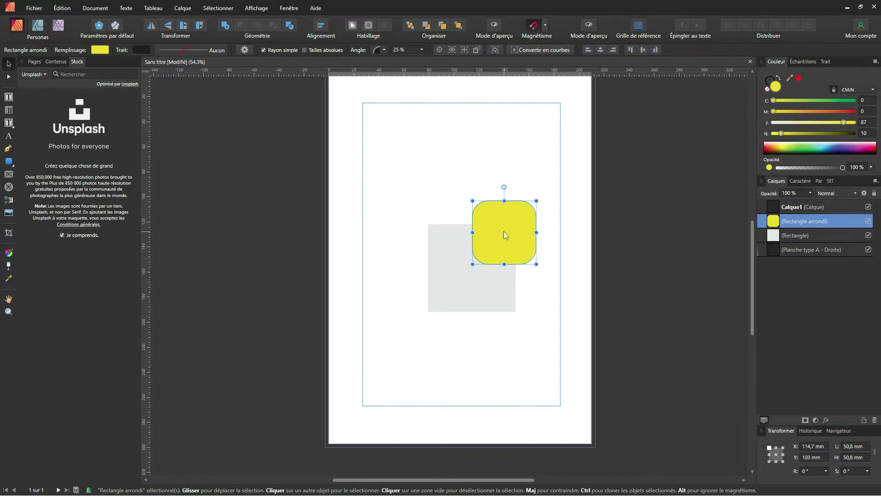
Select the yellow and grey shapes in turn to match each one with its layer.
left_click(829, 237)
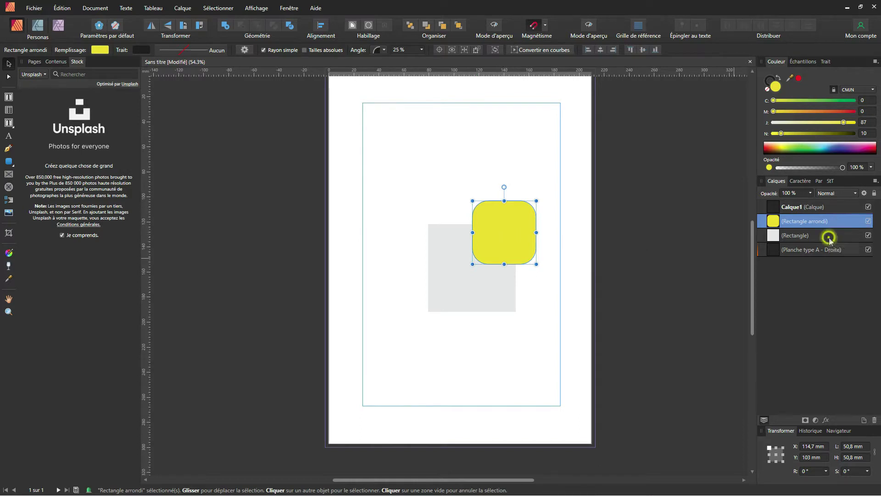
left_click(618, 236)
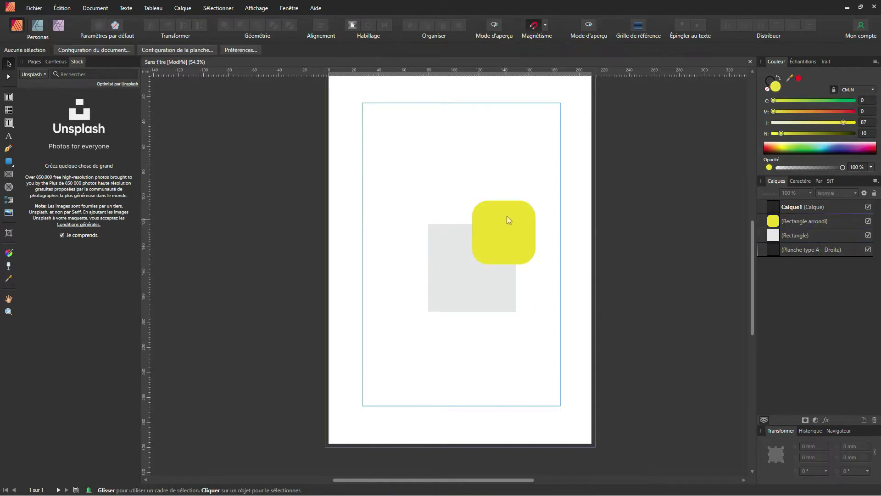
left_click(508, 217)
left_click(450, 277)
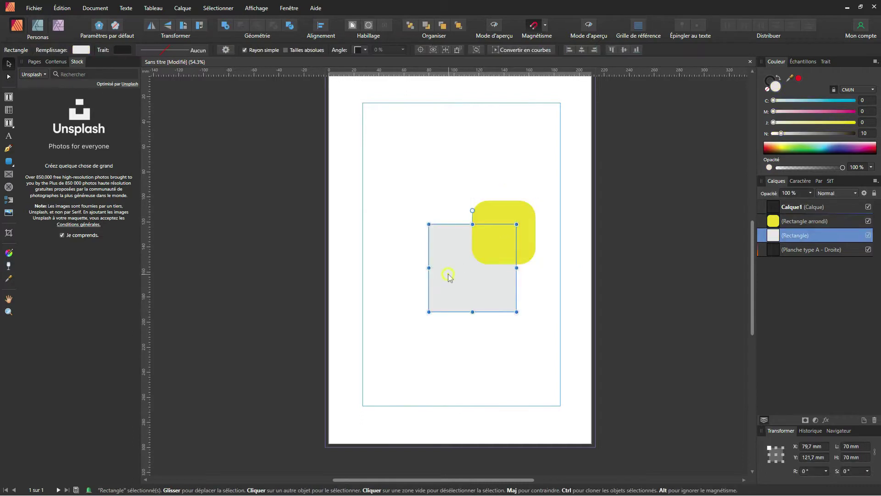
Move the yellow rounded rectangle's layer below the Planche type A - Droite layer and clear the selection.
left_click(515, 223)
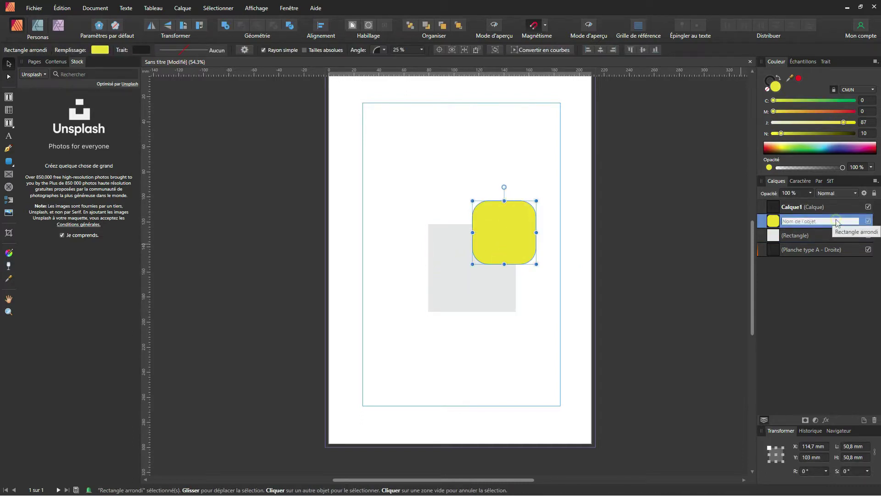
left_click_drag(839, 224, 846, 274)
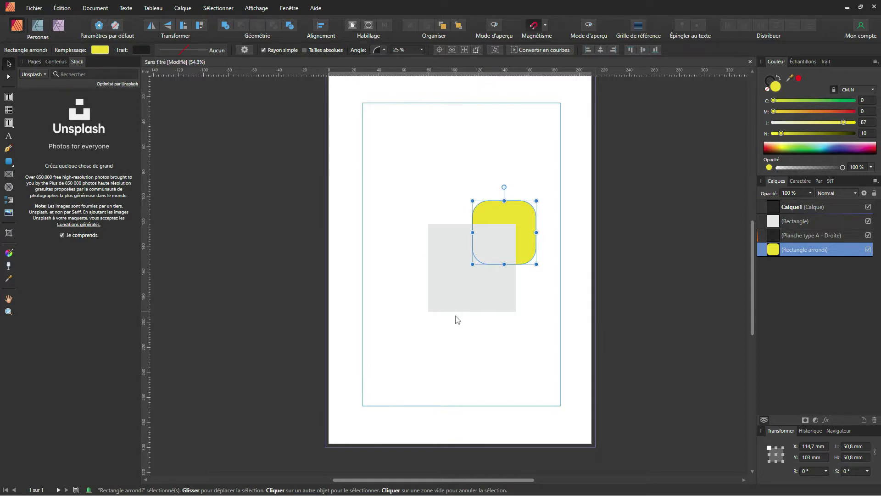
left_click(468, 330)
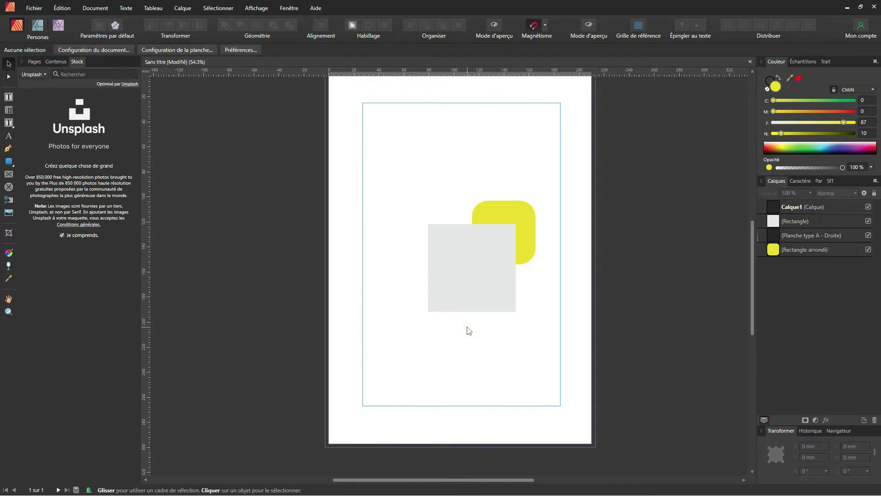
Delete the grey square and the yellow rounded rectangle from the page.
left_click(464, 292)
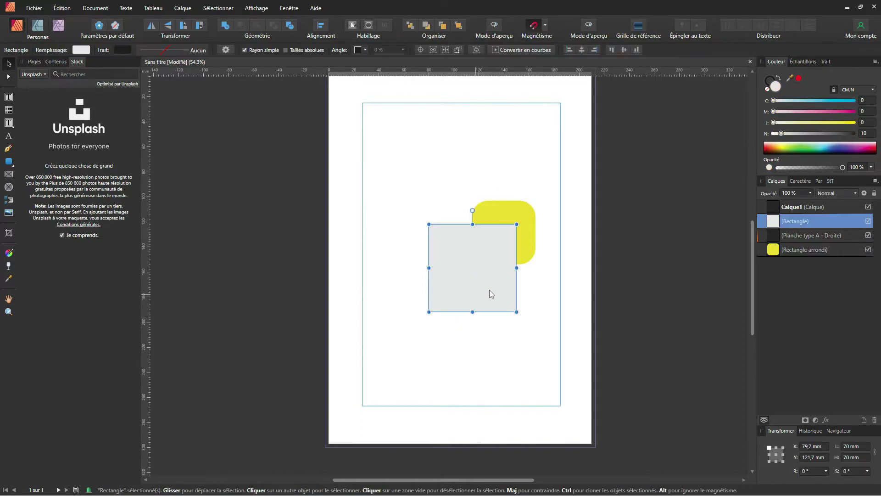
key("Delete")
left_click(527, 238)
key("Delete")
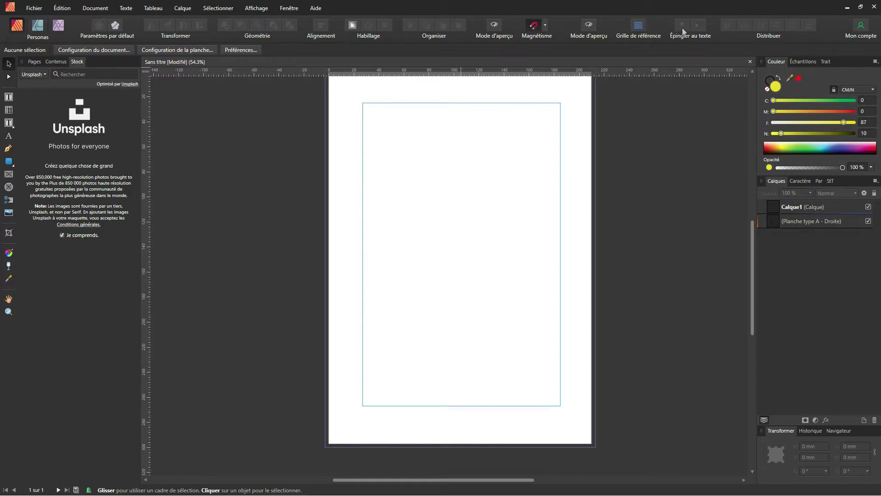
Customise the toolbar by adding the Retournement vertical command before Mode d'aperçu.
right_click(826, 37)
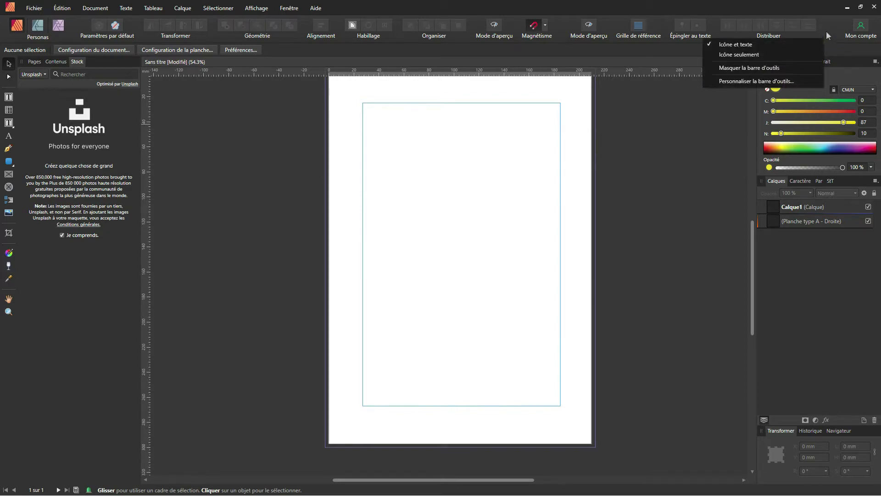
left_click(770, 81)
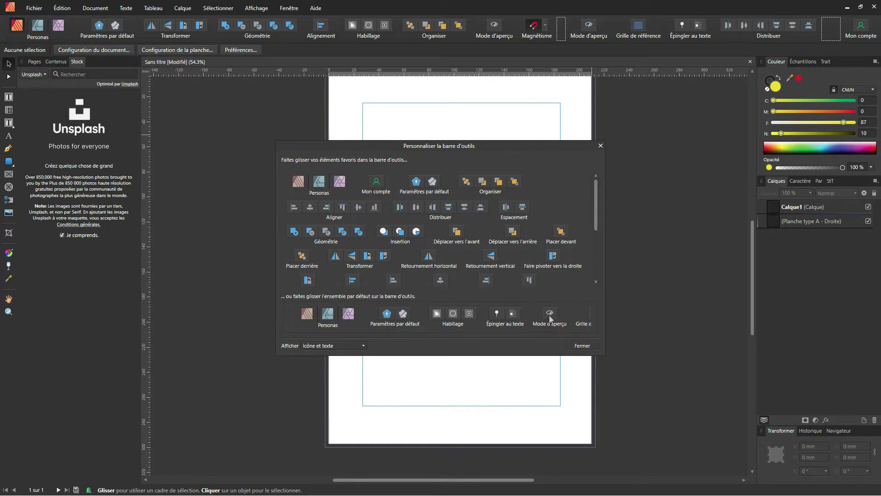
left_click_drag(551, 316, 553, 304)
left_click_drag(494, 260, 496, 30)
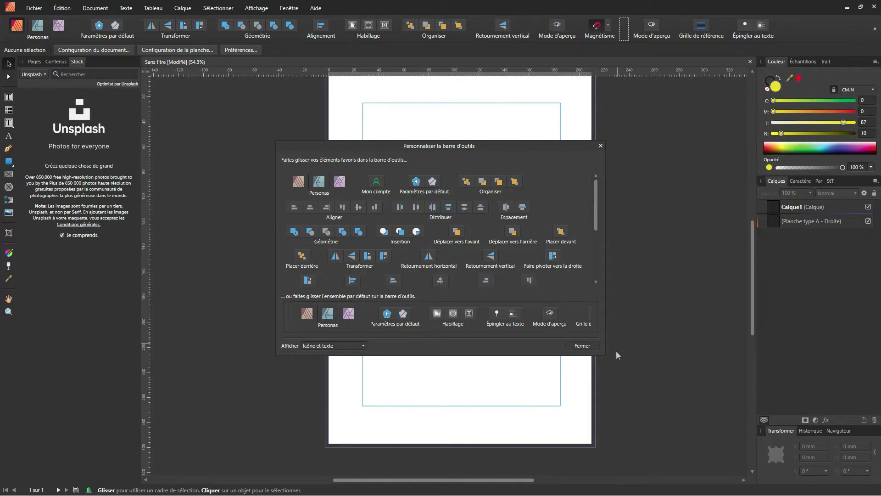
left_click(590, 346)
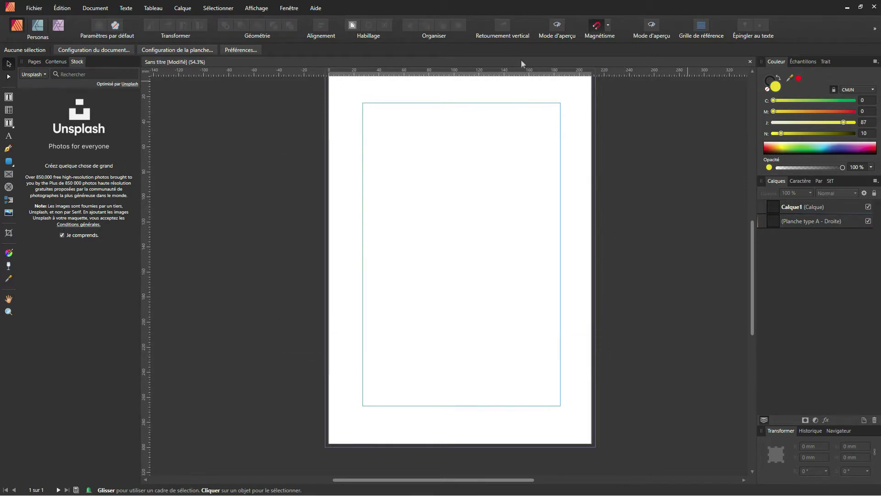
left_click(500, 29)
Remove the Retournement vertical command from the toolbar through its customisation dialog.
right_click(812, 27)
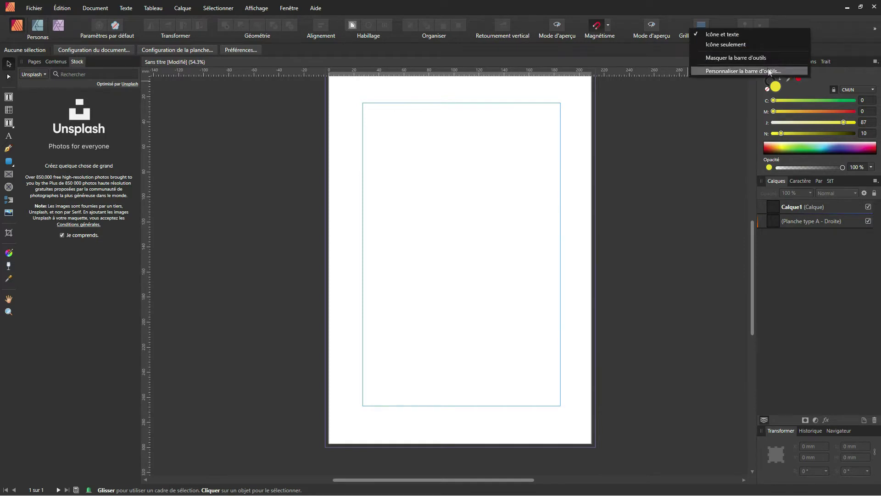
left_click(769, 72)
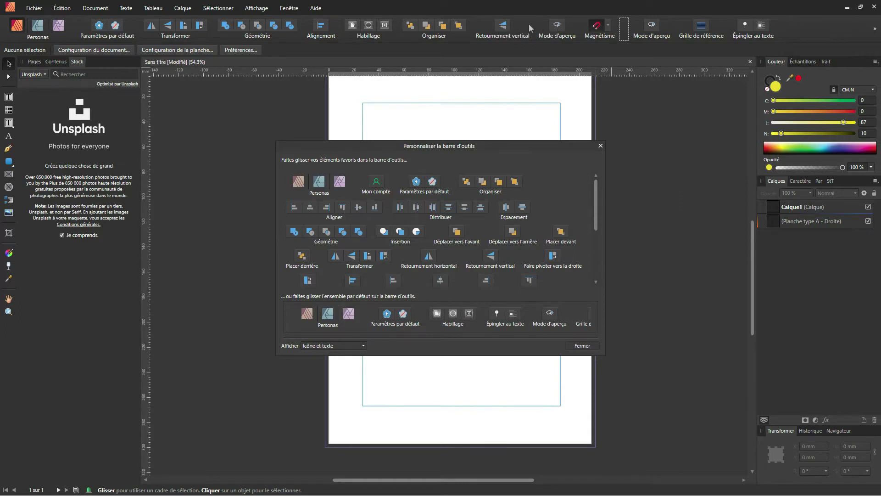
left_click(505, 26)
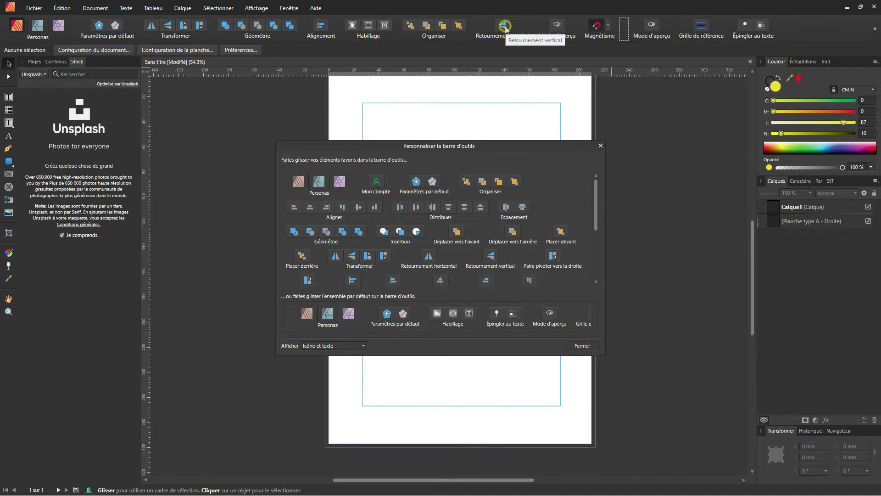
left_click_drag(505, 26, 700, 170)
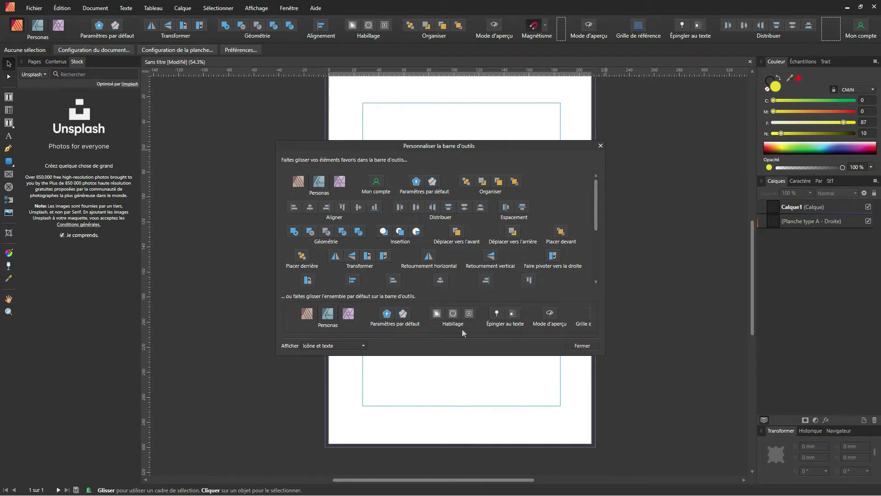
left_click(583, 346)
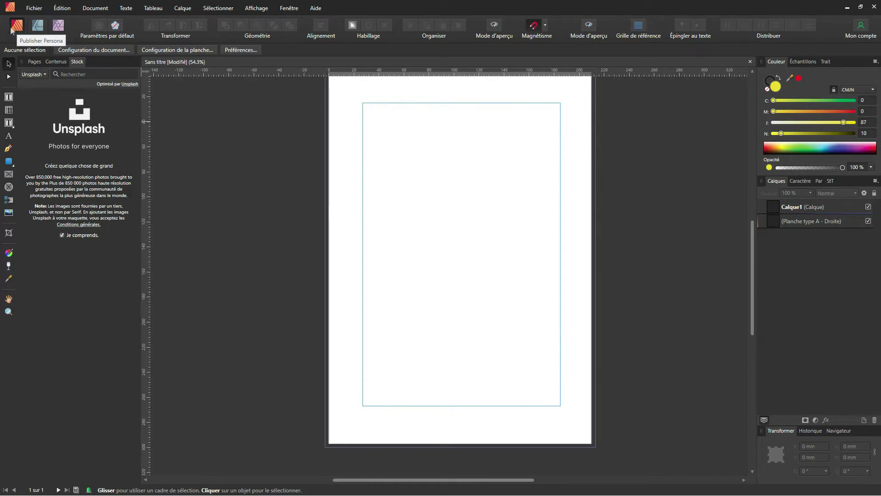
Compare the tools of the Designer persona with the Publisher persona's shape tools, ending in the Publisher persona.
left_click(37, 29)
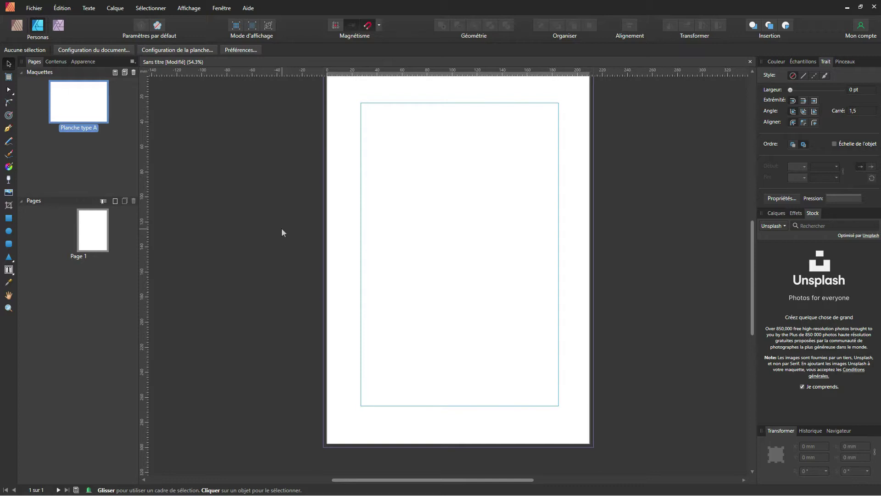
left_click(17, 25)
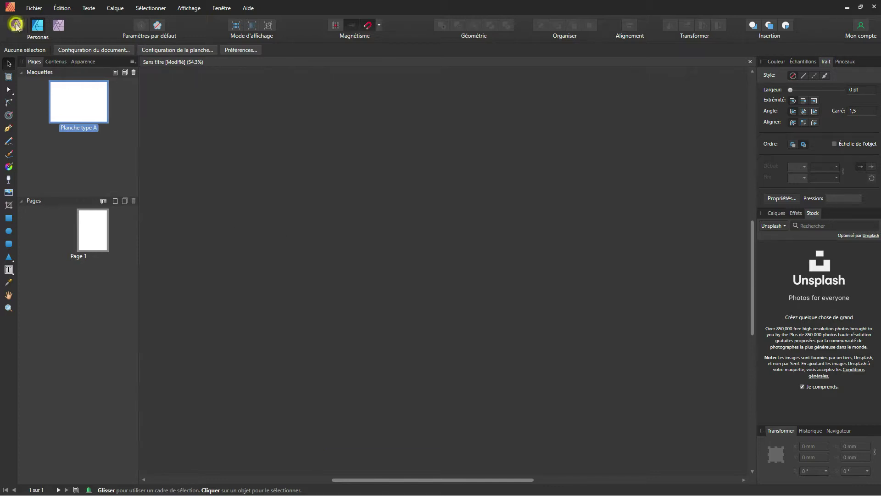
left_click(11, 175)
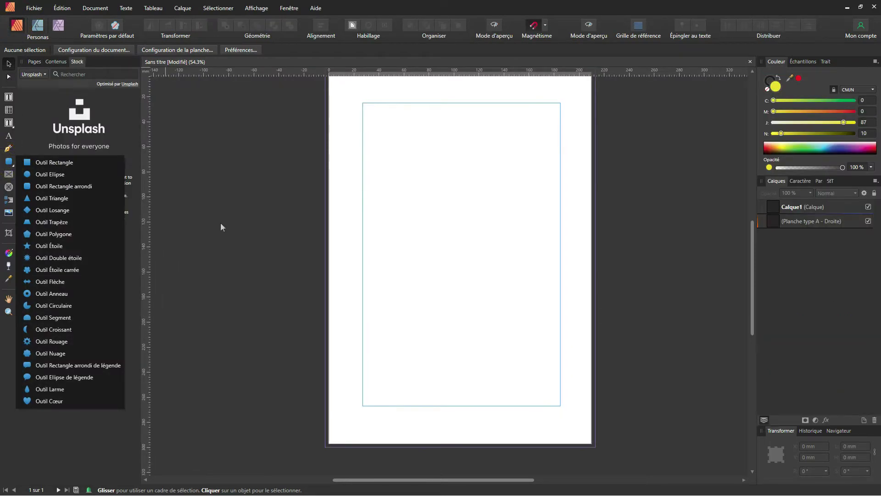
left_click_drag(399, 134, 481, 222)
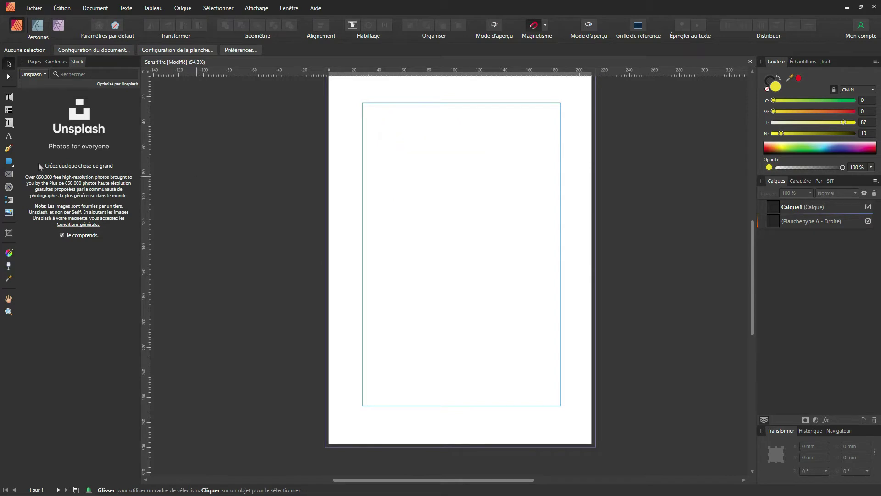
Draw two rounded rectangles, about 62 × 58 mm and 73 × 52 mm below it, and set the lower one's cyan value to 89.
left_click(9, 161)
left_click_drag(410, 135, 488, 209)
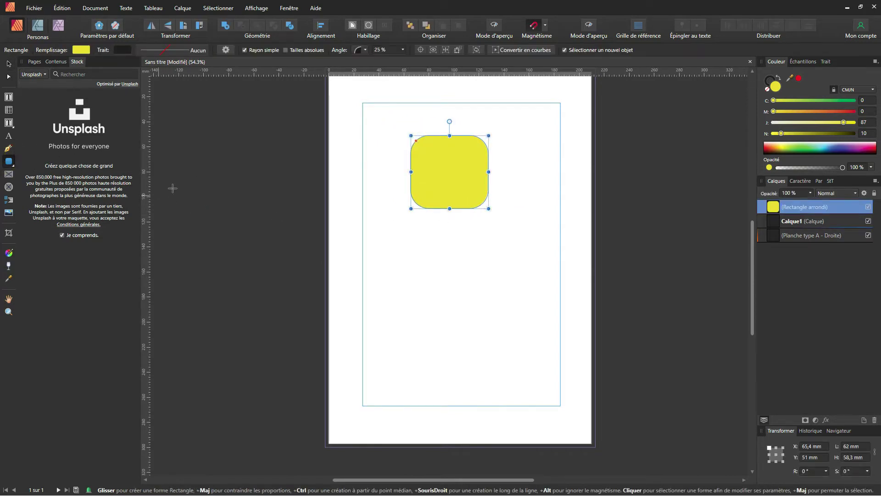
left_click_drag(396, 268, 488, 333)
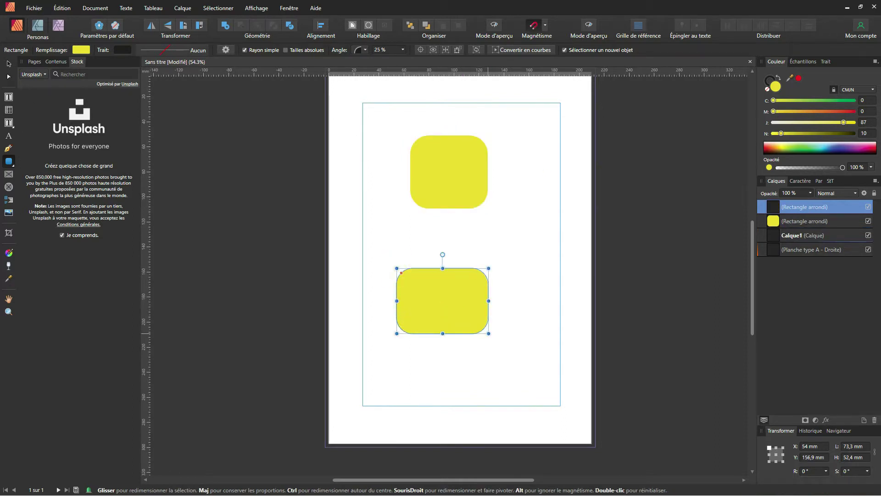
left_click(828, 100)
left_click(845, 101)
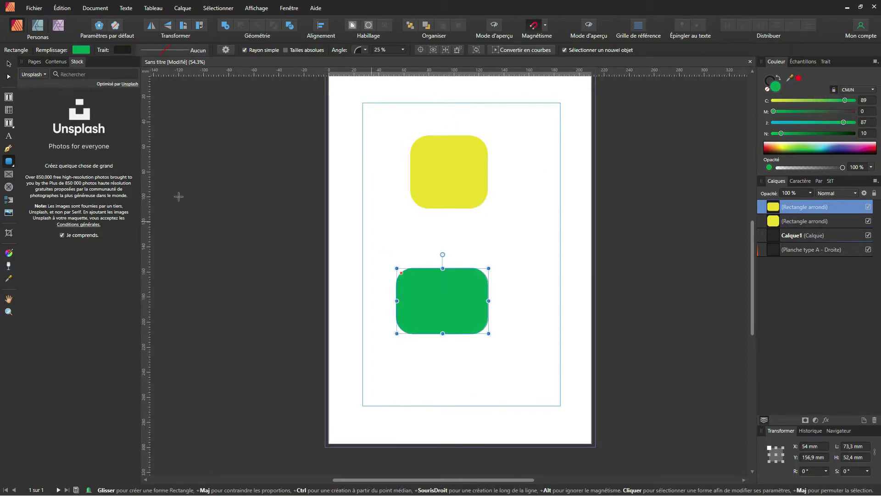
Draw a third rounded rectangle about 44 × 44 mm across the right margin, and undo a trial cyan value of 11 on it.
left_click_drag(514, 236, 570, 291)
left_click(783, 101)
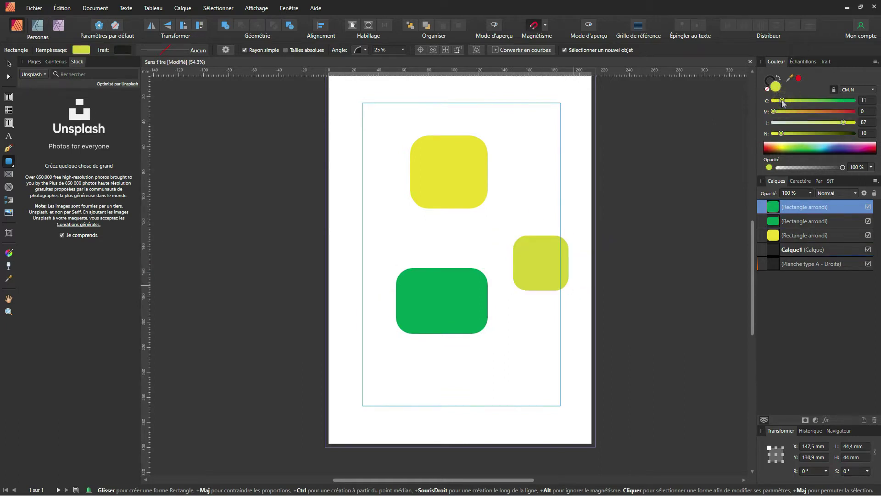
key("ctrl+z")
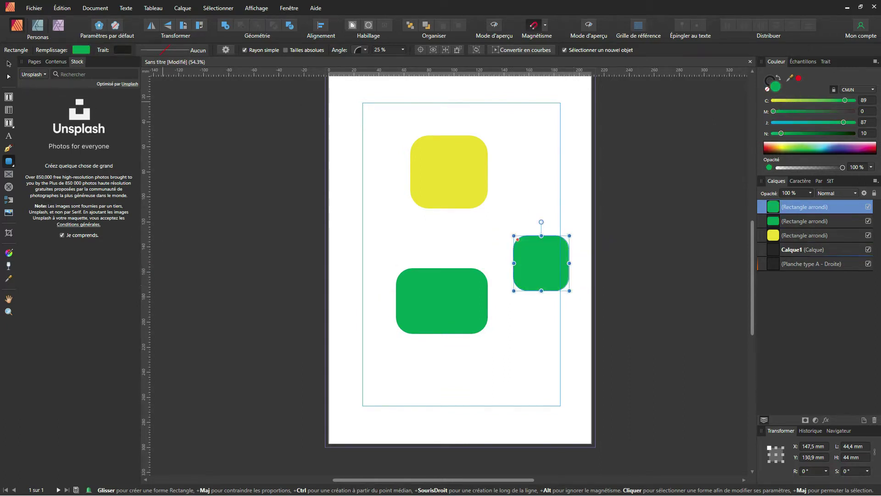
Move the yellow rounded rectangle down and slightly right, closer to the green shapes, and leave nothing selected.
left_click(8, 63)
left_click(497, 215)
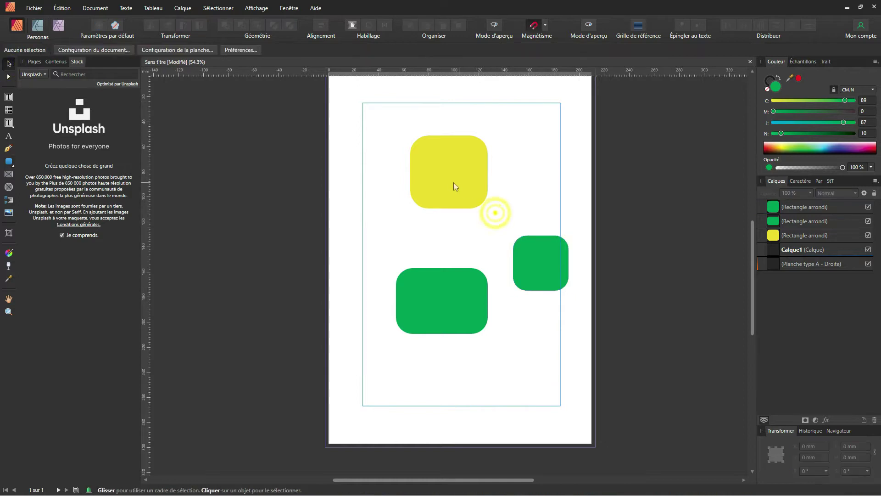
left_click(454, 185)
left_click_drag(458, 219, 462, 211)
left_click(404, 283)
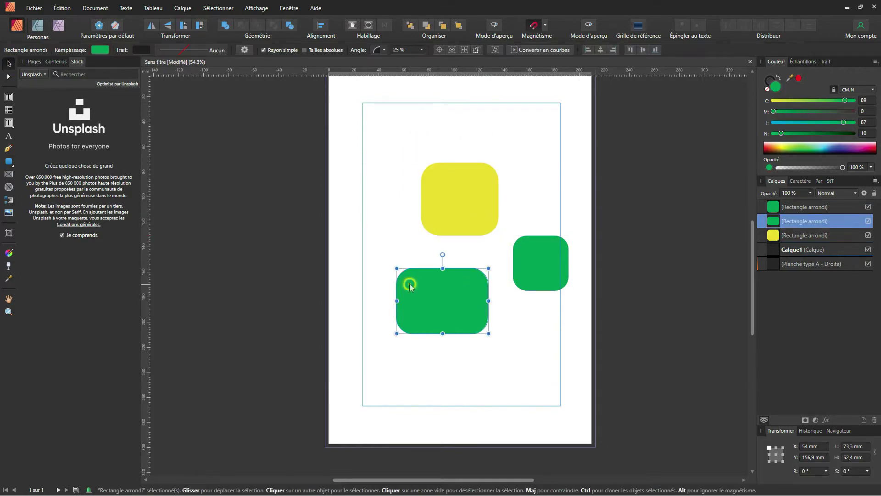
left_click(370, 230)
Examine which selection commands the Publisher persona offers.
left_click(17, 26)
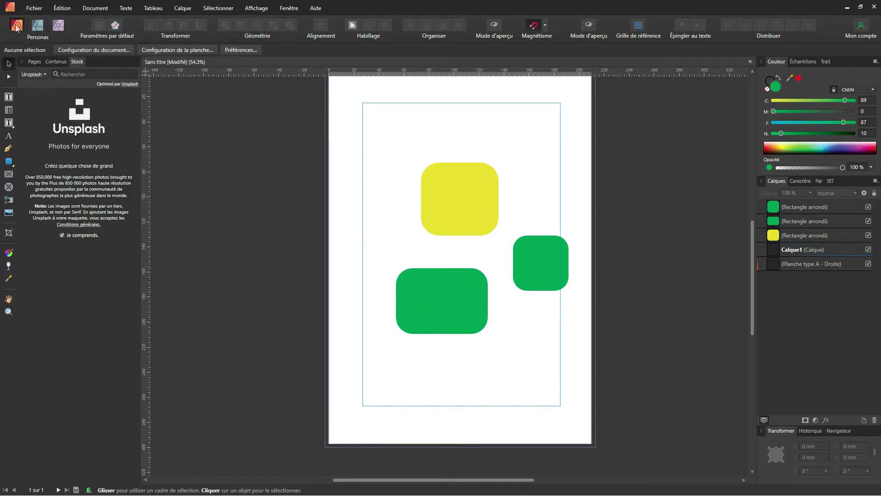
left_click(256, 8)
mouse_move(219, 9)
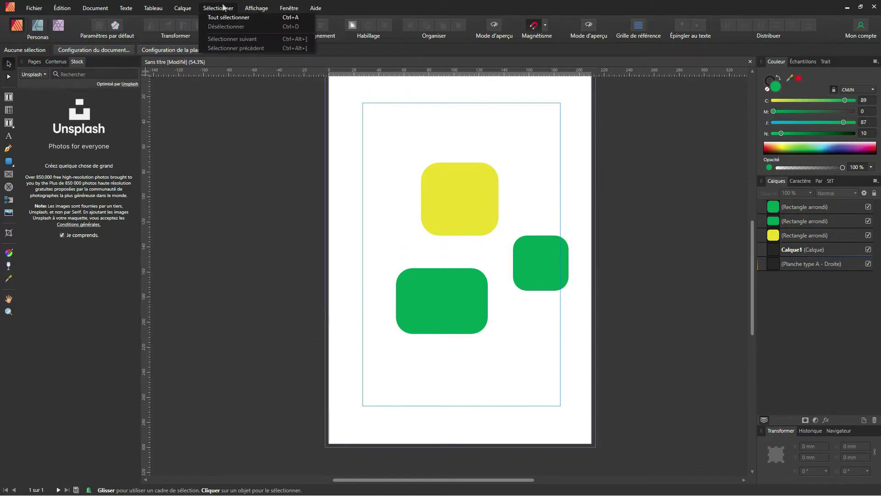
left_click(226, 17)
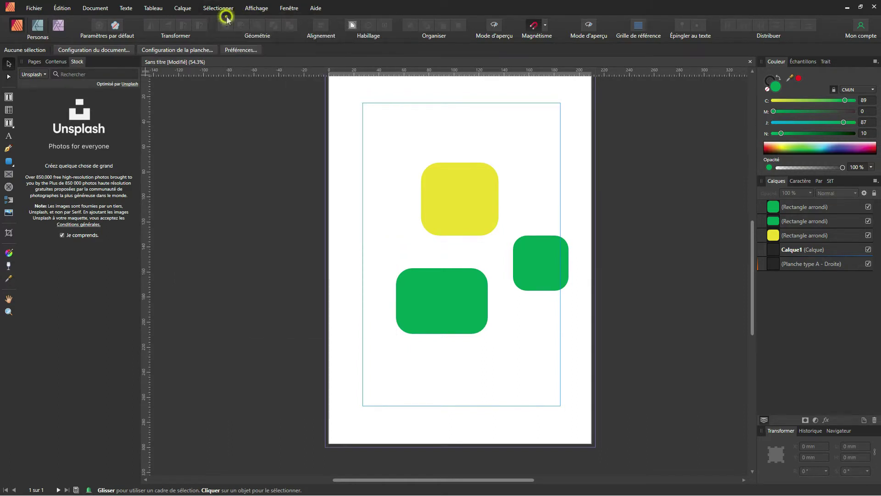
left_click(405, 124)
In the Designer persona, select all objects with the same fill colour as the large green rectangle, and clear the selection.
left_click(38, 27)
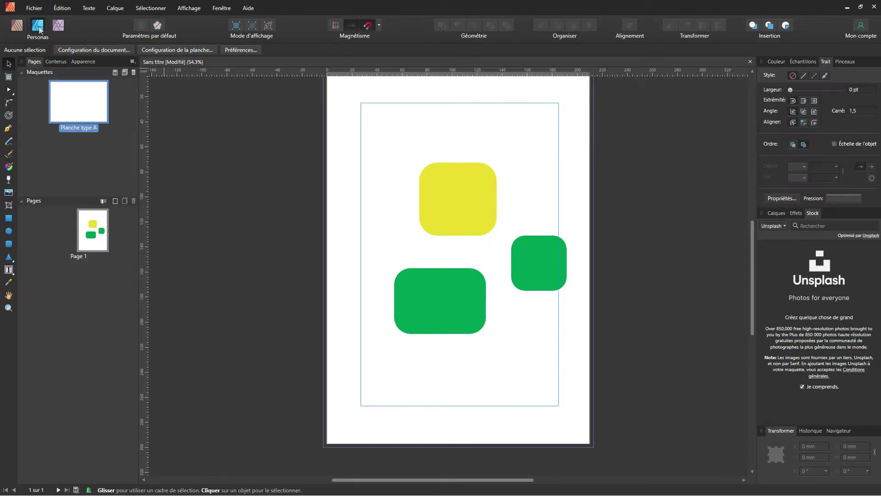
left_click(151, 7)
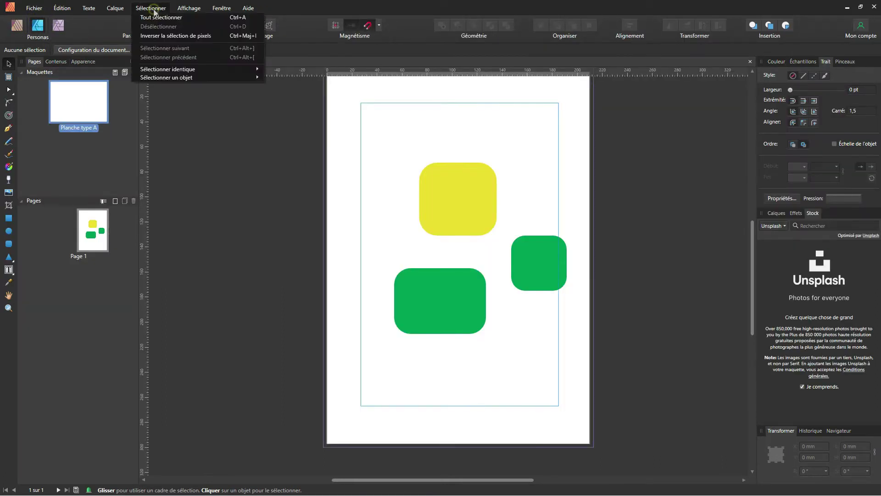
mouse_move(169, 70)
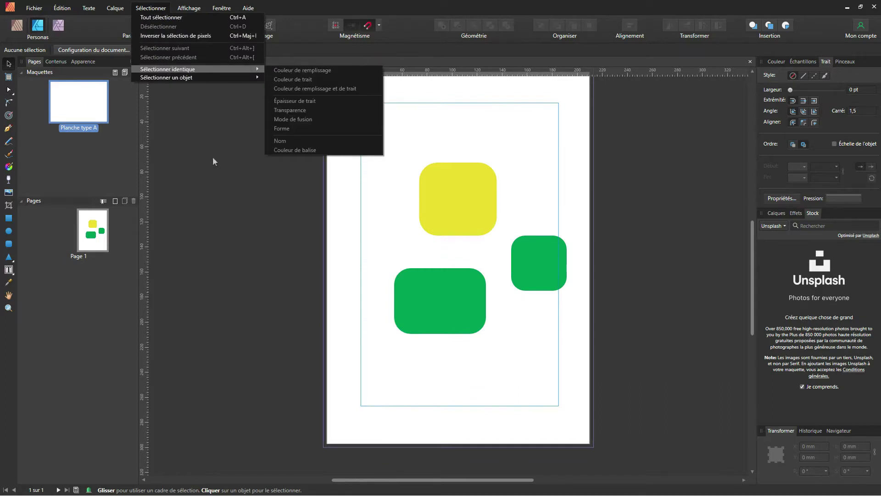
left_click(91, 225)
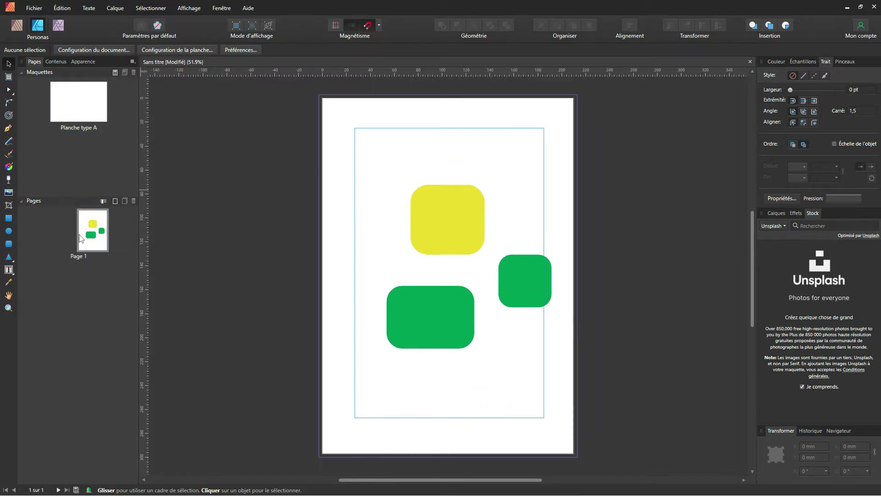
left_click(420, 318)
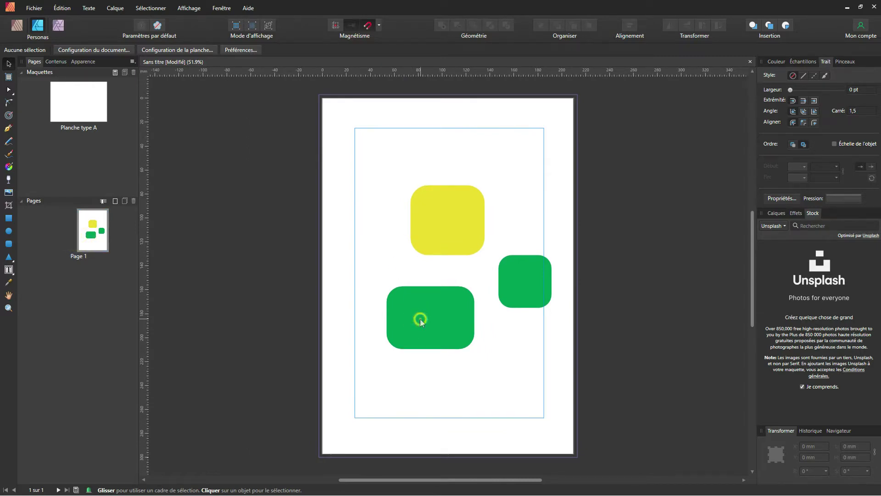
left_click(190, 8)
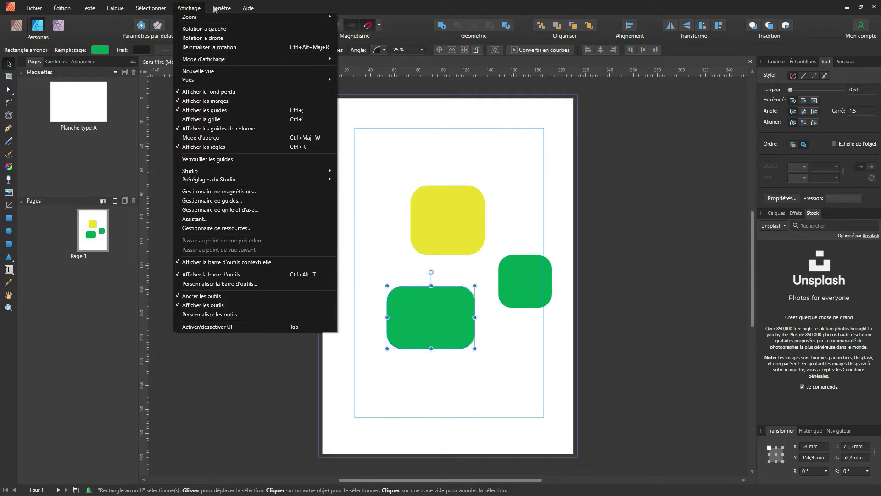
mouse_move(152, 6)
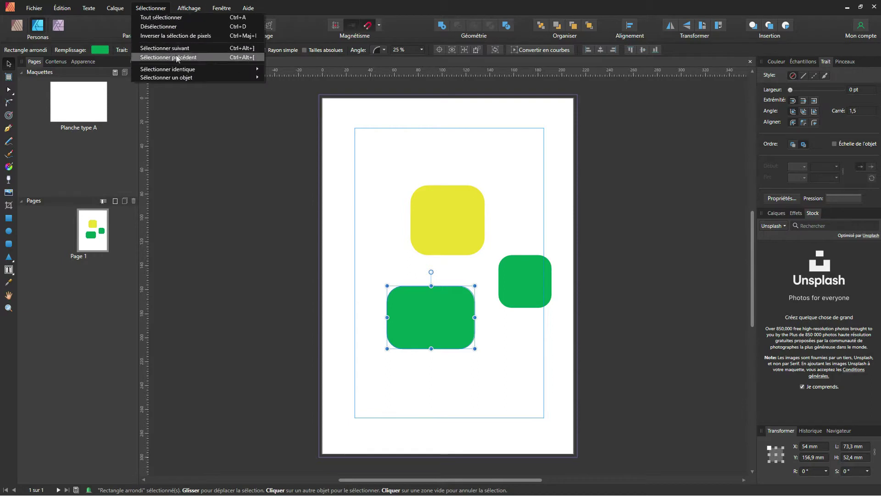
mouse_move(183, 70)
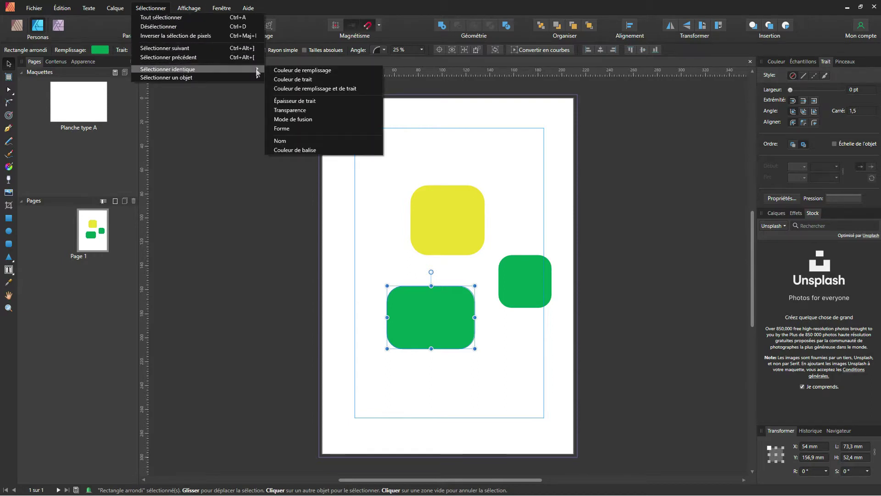
left_click(300, 73)
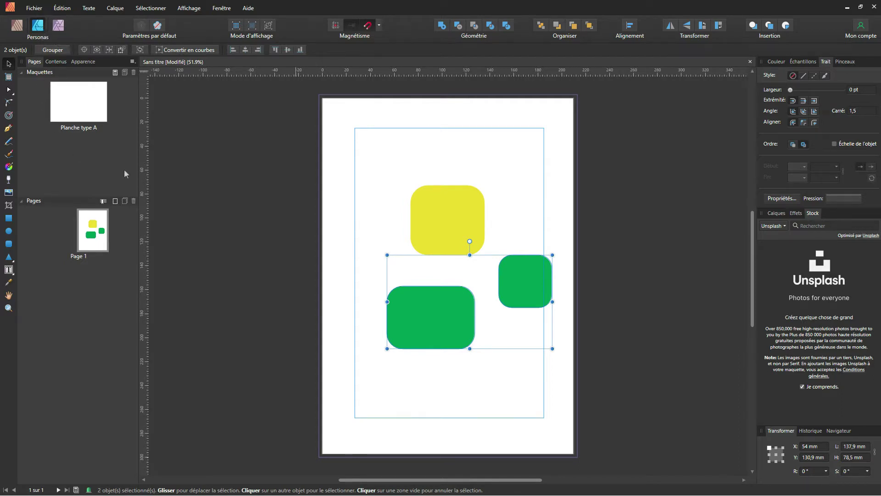
left_click(276, 186)
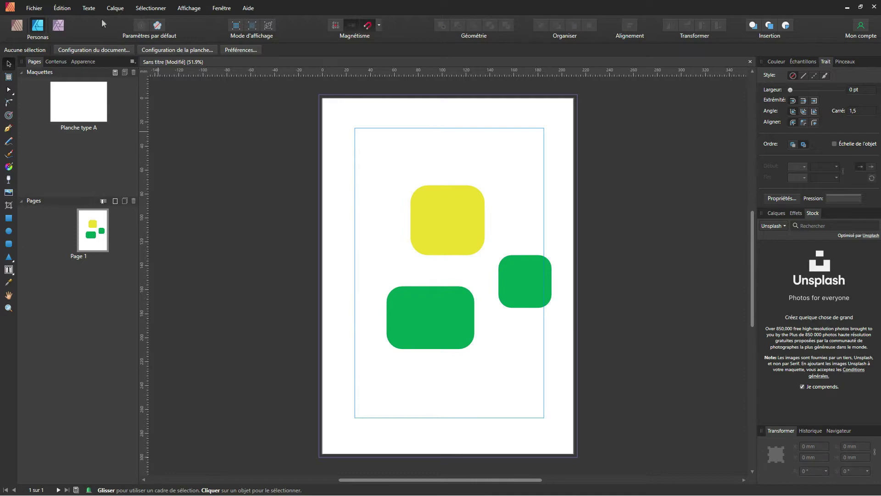
View the Photo persona briefly, and in the Publisher persona add a text frame about 64 × 22 mm above the yellow shape reading BLABLA.
left_click(59, 25)
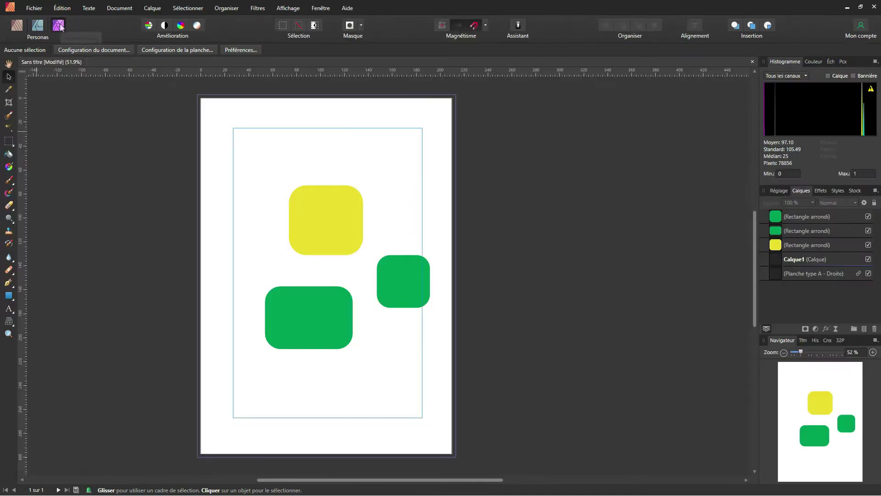
left_click(16, 25)
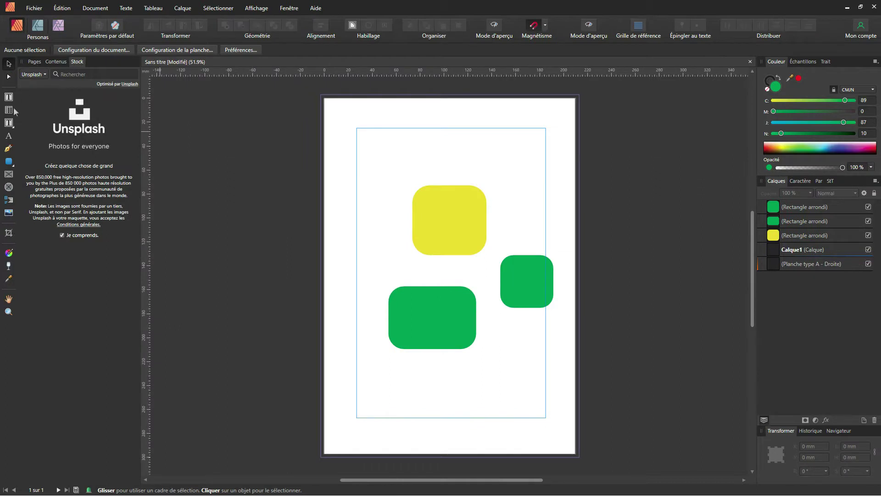
key("t")
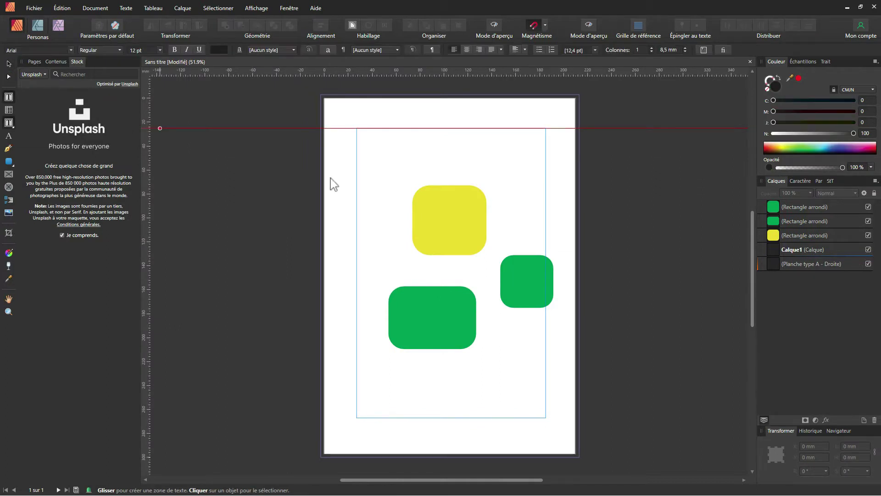
left_click_drag(374, 141, 450, 167)
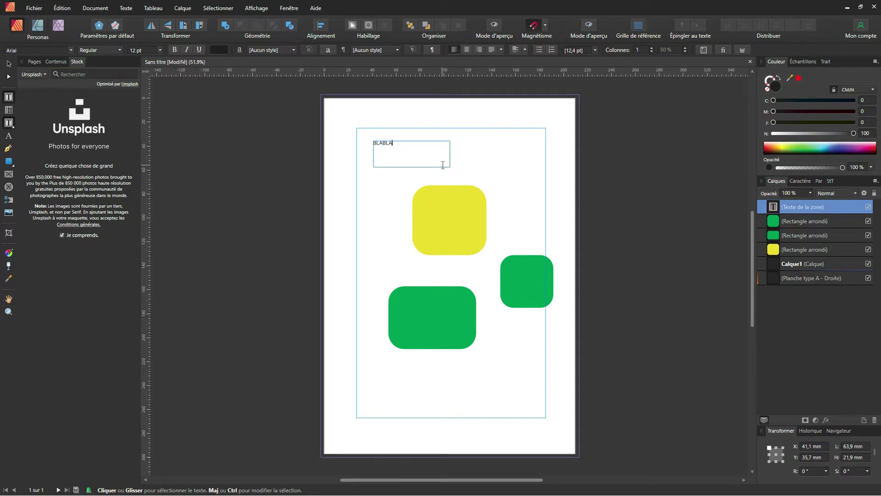
Set the BLABLA text to 50 pt and widen its frame to about 74 mm so the whole word fits.
key("ctrl+a")
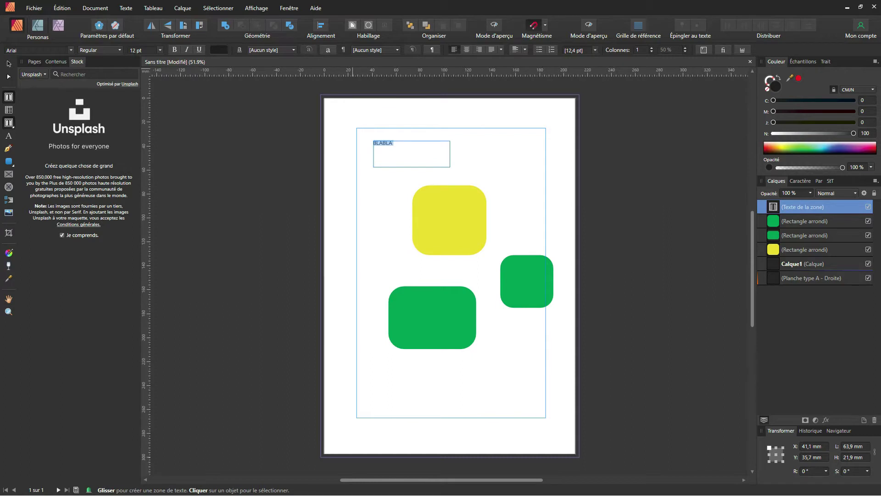
left_click(136, 50)
type("50")
key("Return")
left_click(8, 63)
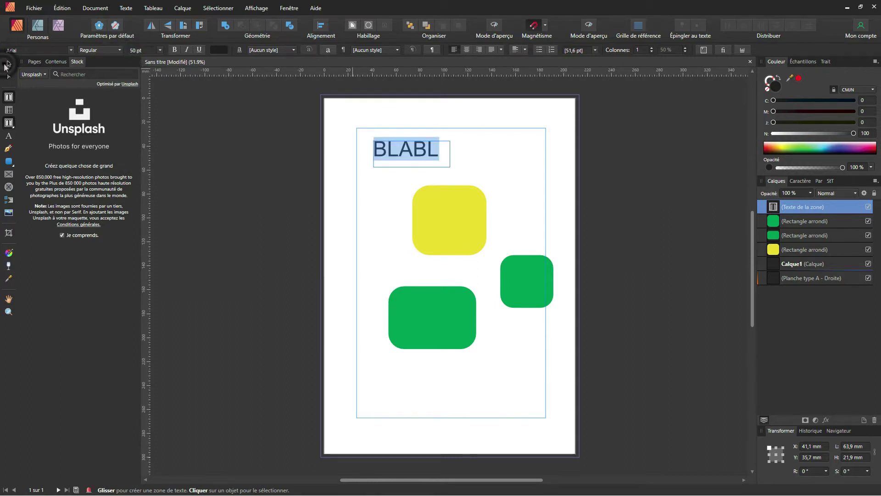
mouse_move(450, 155)
left_mouse_down()
mouse_move(470, 157)
mouse_move(462, 156)
left_mouse_up()
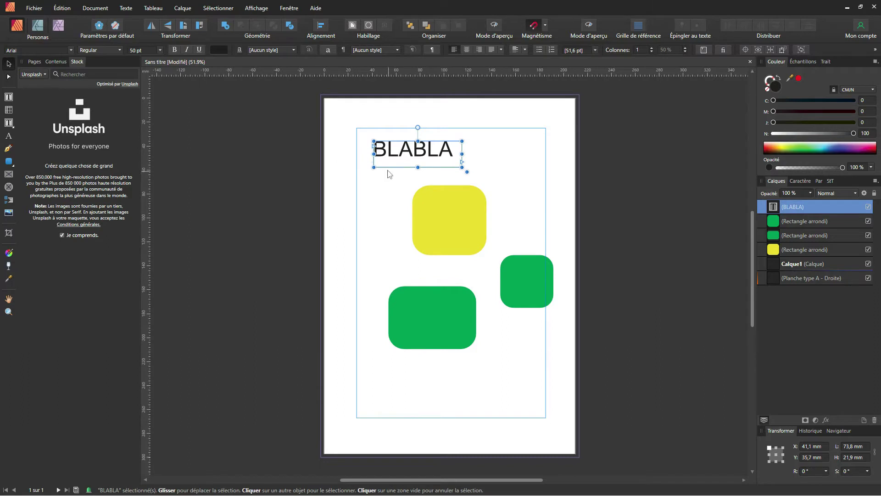
In the Photo persona, mesh-warp the BLABLA text so its lower edge arches upward, apply the deformation, and return to the Publisher persona.
left_click(58, 25)
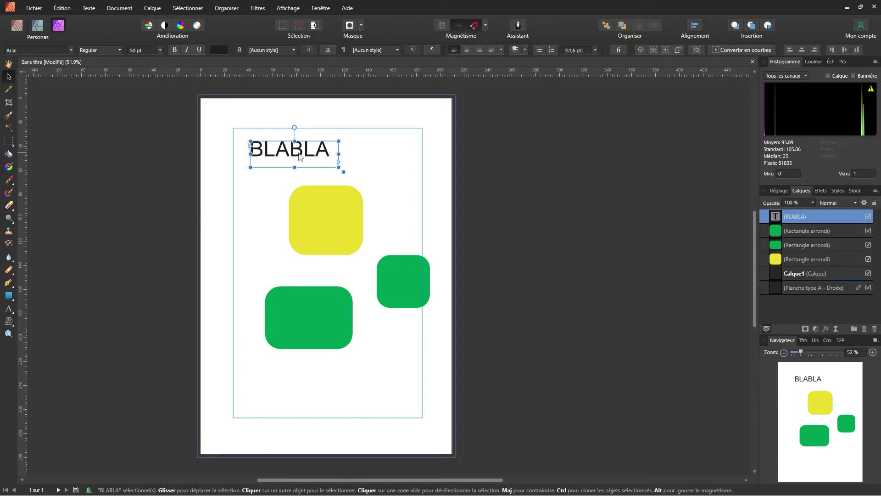
left_click(9, 322)
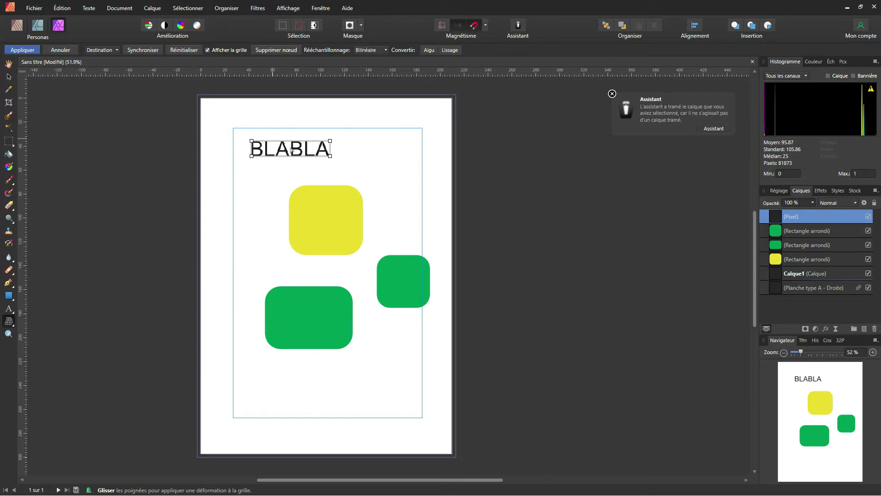
scroll(292, 149, "up", 3)
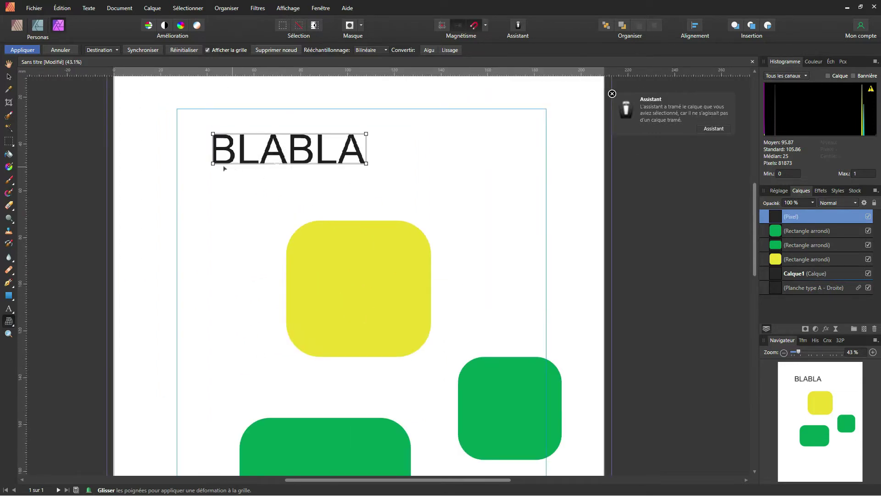
left_click(213, 163)
left_click(264, 164)
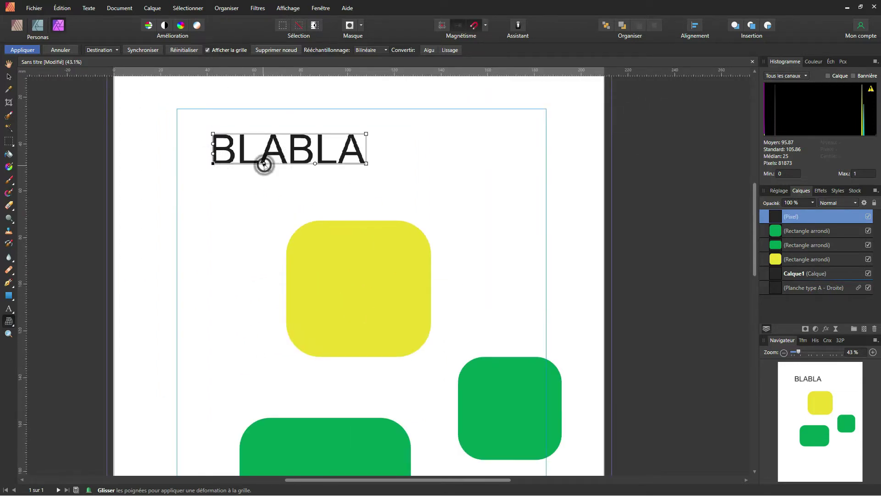
left_click_drag(264, 164, 273, 141)
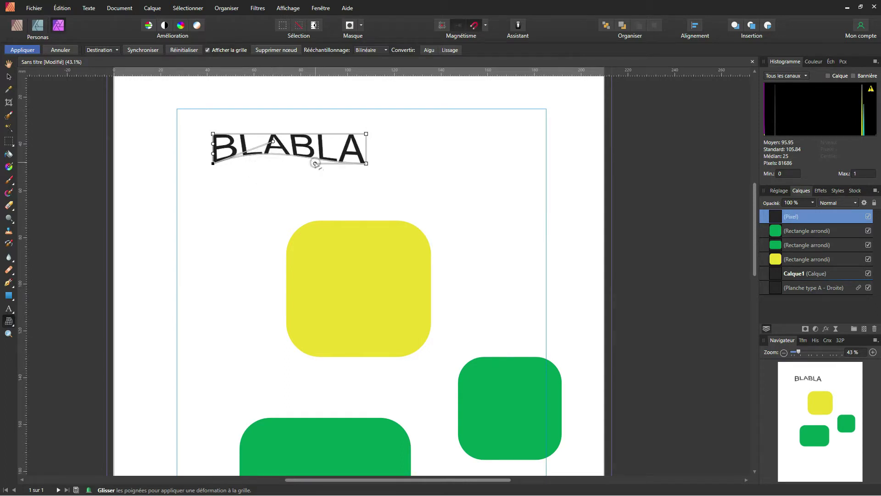
left_click_drag(315, 163, 310, 149)
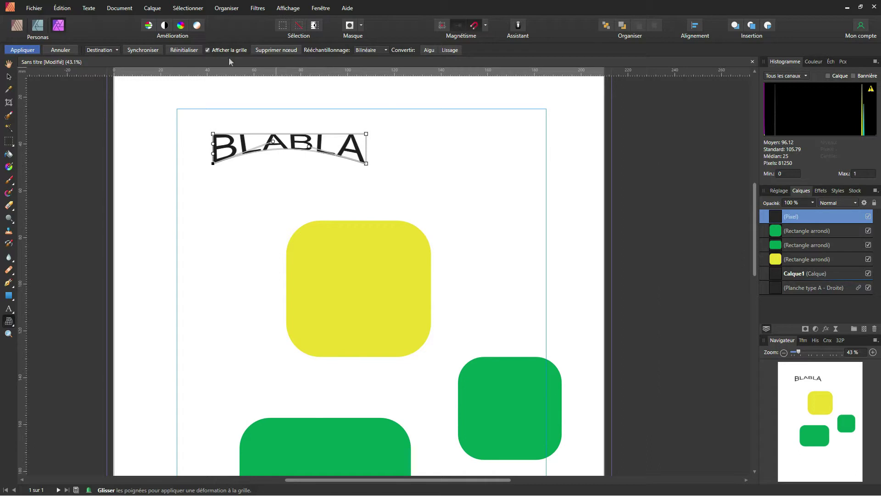
left_click(21, 50)
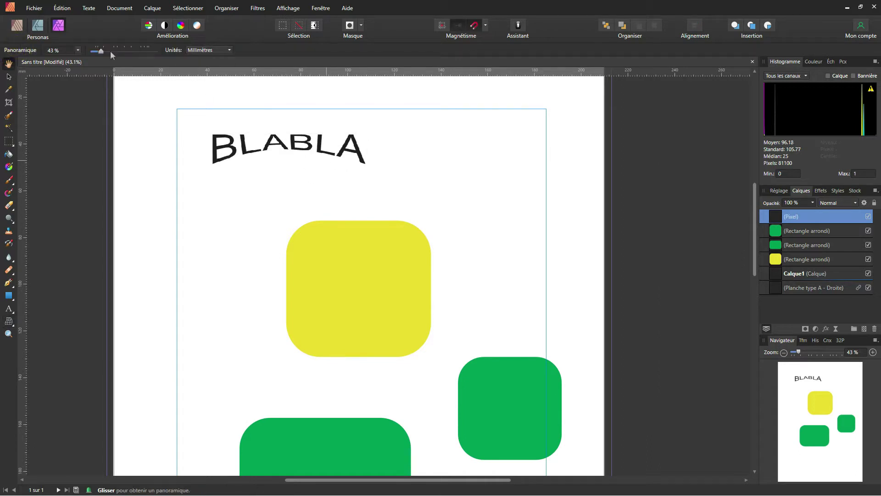
left_click(17, 27)
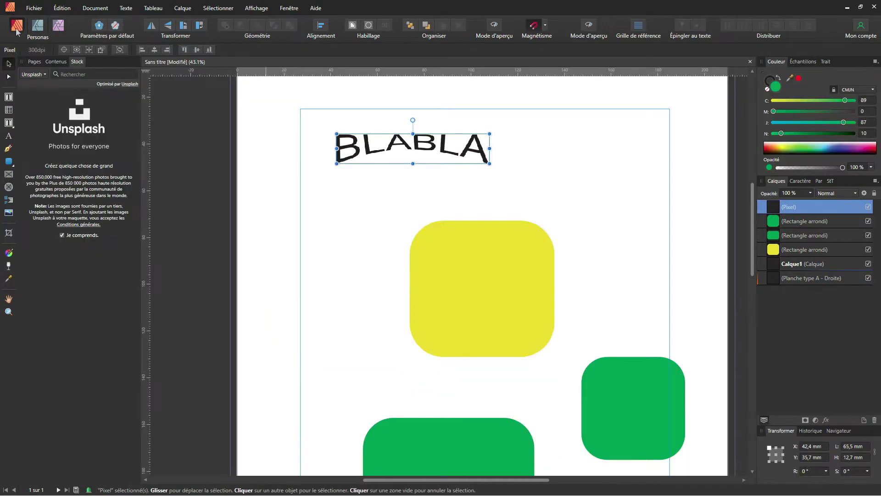
Clear the selection on Page 1 and open the master spread Planche type A for editing.
scroll(474, 169, "down", 2)
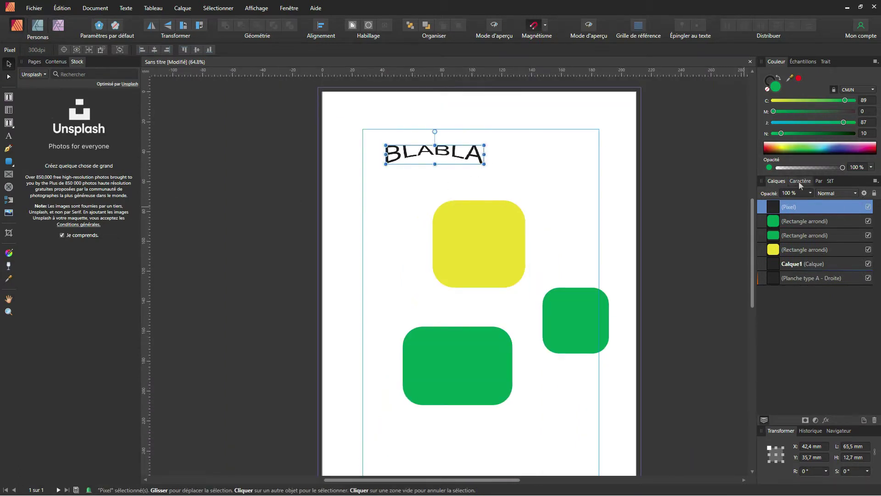
left_click(401, 193)
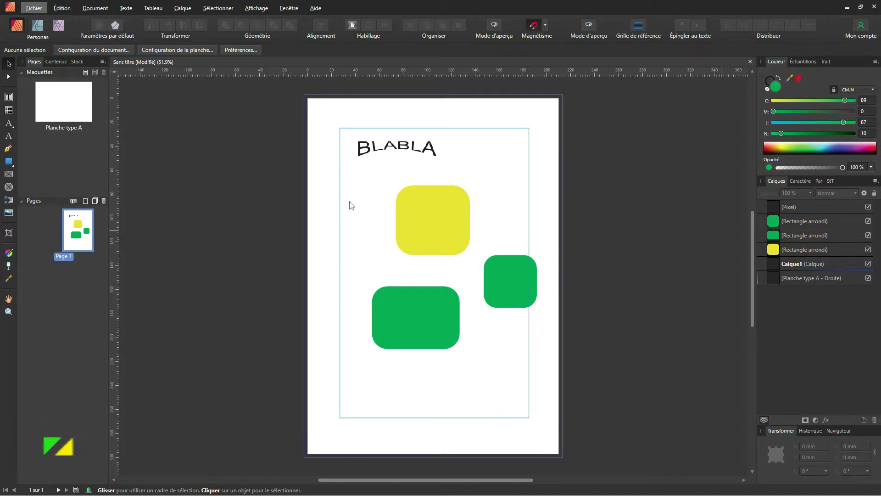
left_click(60, 114)
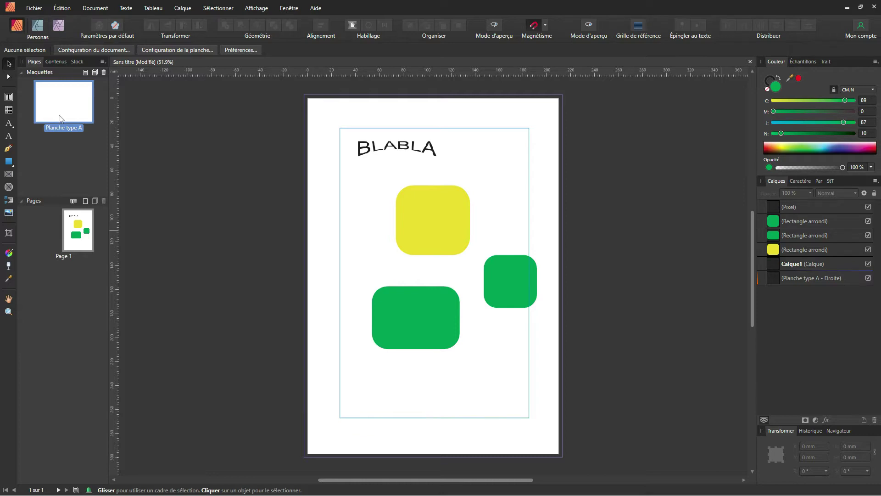
double_click(59, 118)
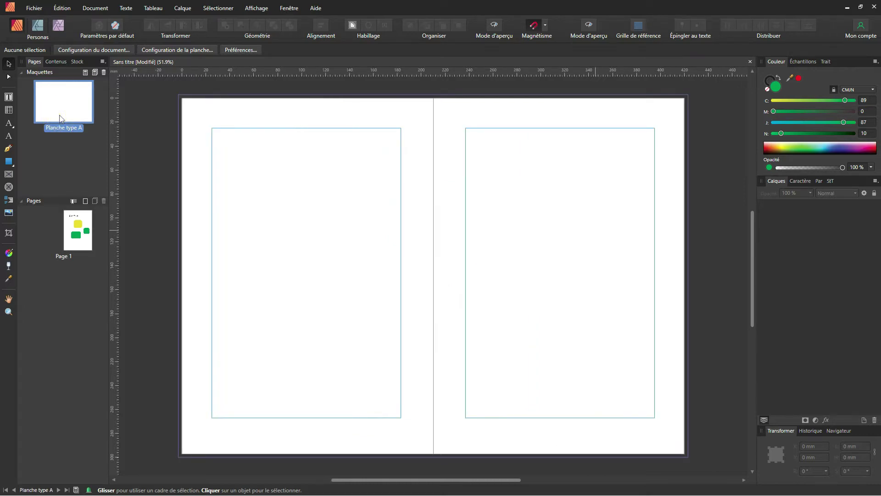
left_click(33, 62)
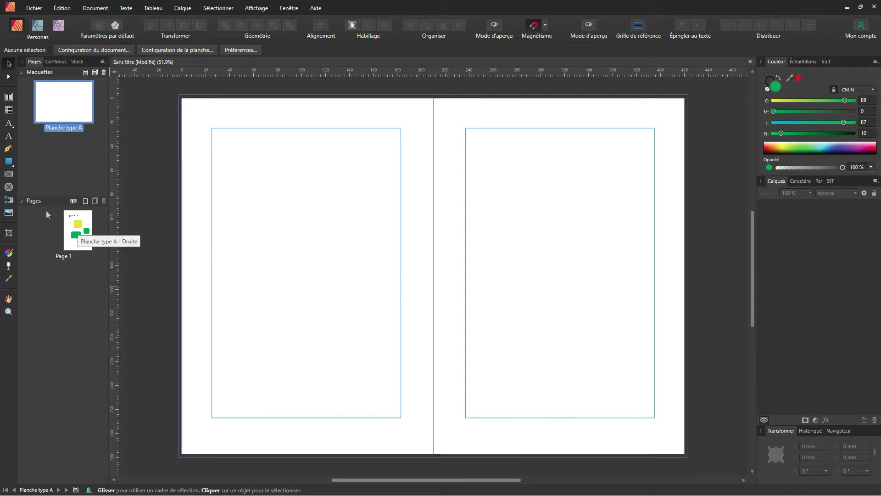
Draw a green rectangle about 34 × 303 mm along the right master page's outer edge, bleed included, and convert it to curves.
left_click(9, 162)
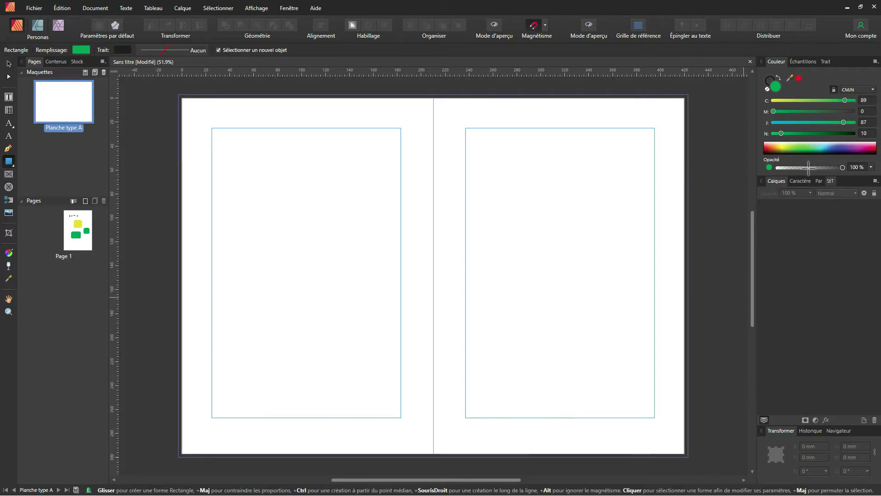
left_click_drag(647, 93, 688, 457)
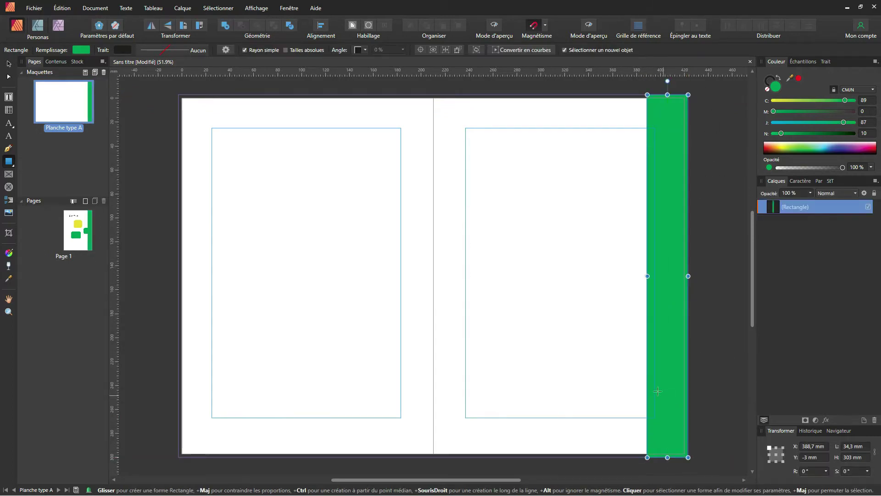
left_click(535, 52)
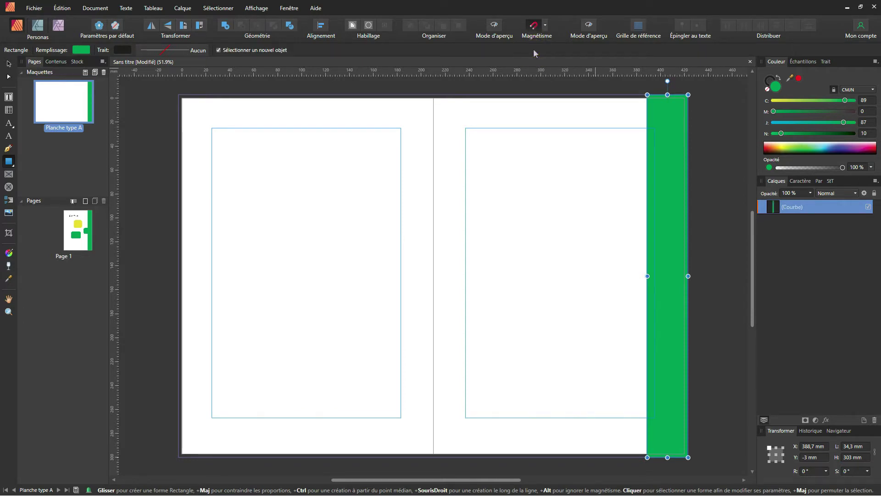
Slant the green band's inner side by moving its lower-left node outward to about X 411 mm.
left_click(8, 76)
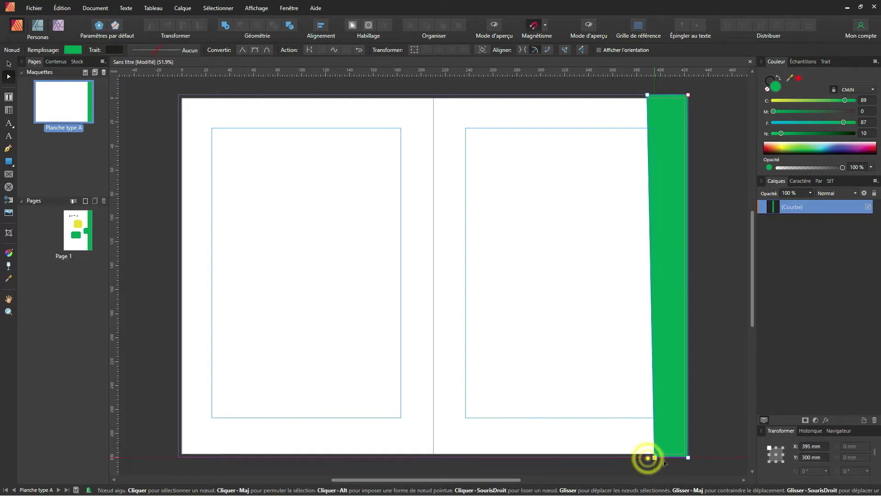
left_click_drag(647, 458, 675, 459)
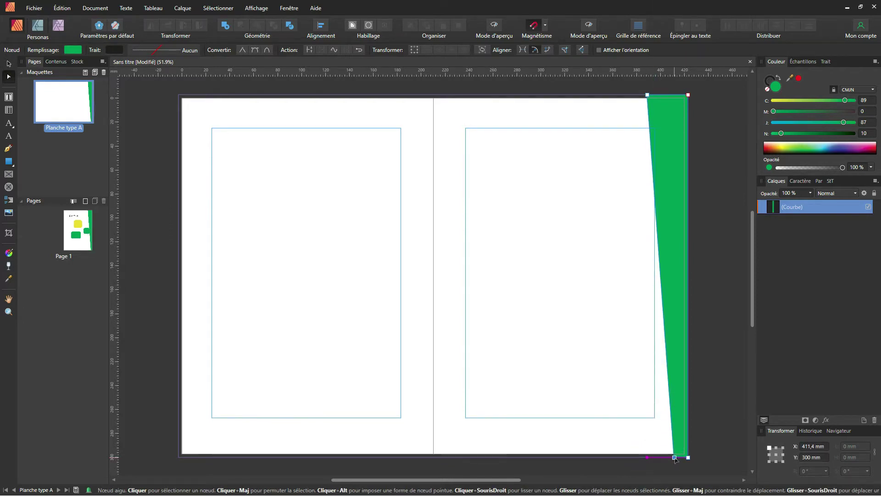
left_click(8, 63)
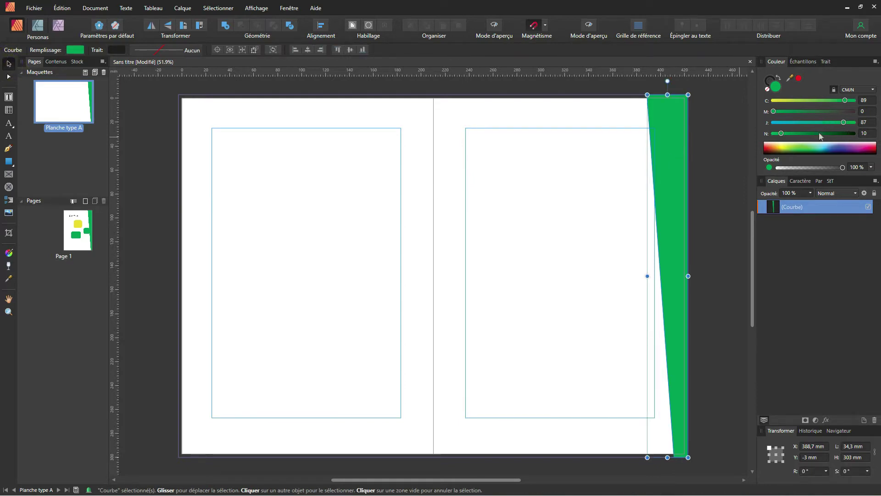
Recolour the slanted band grey by setting its CMYK fill to 0, 0, 0, 50.
left_click(864, 134)
type("50")
left_click(868, 122)
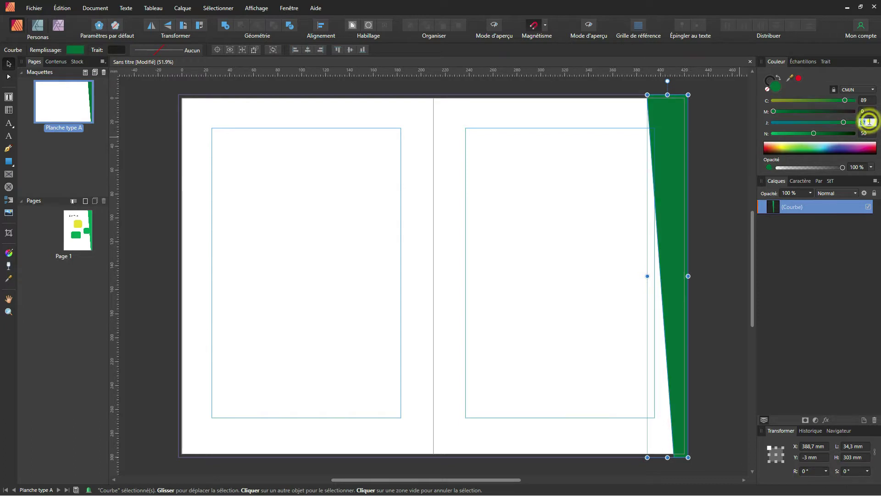
type("0")
left_click(866, 100)
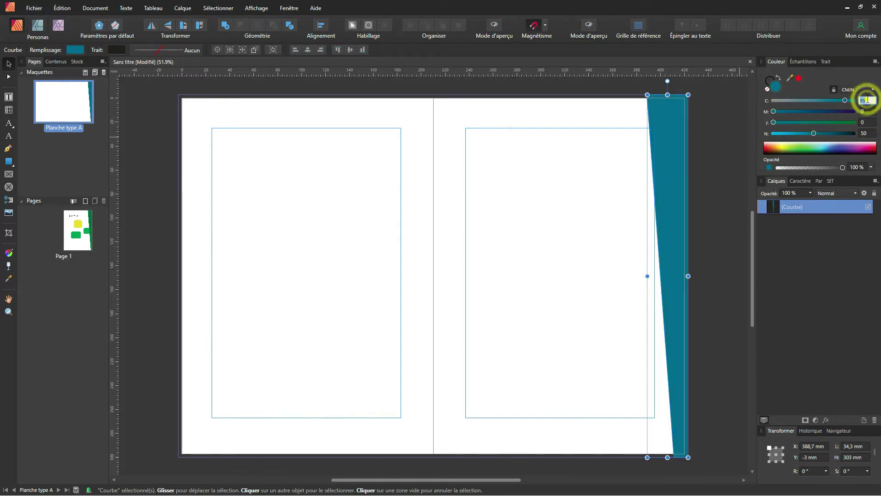
type("0")
key("Tab")
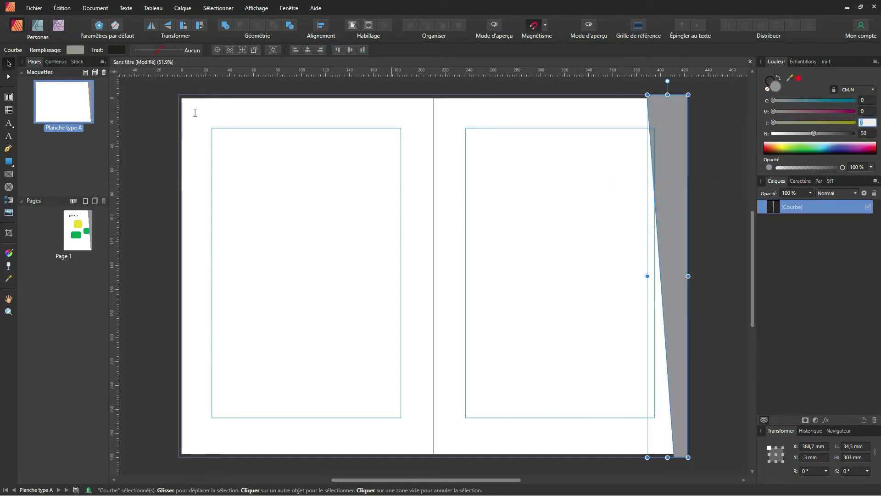
Duplicate the grey band horizontally onto the left master page, near its outer edge.
left_click(9, 64)
left_click(667, 133)
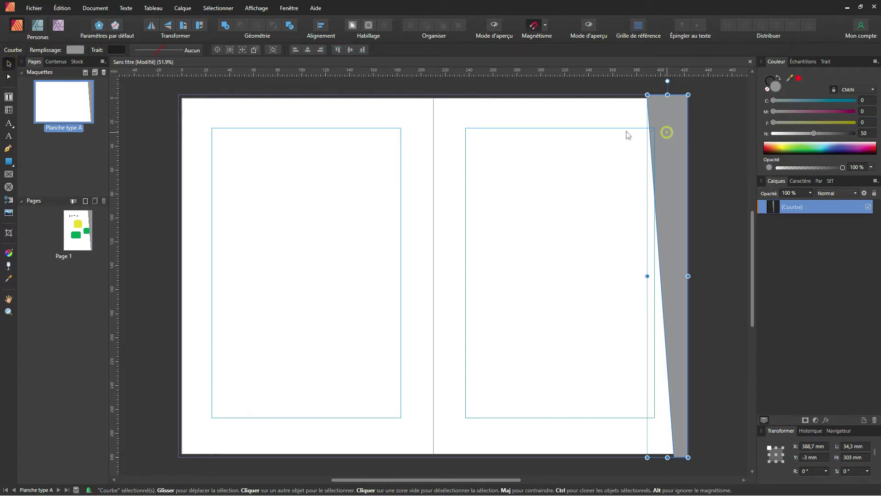
left_click_drag(667, 133, 227, 133)
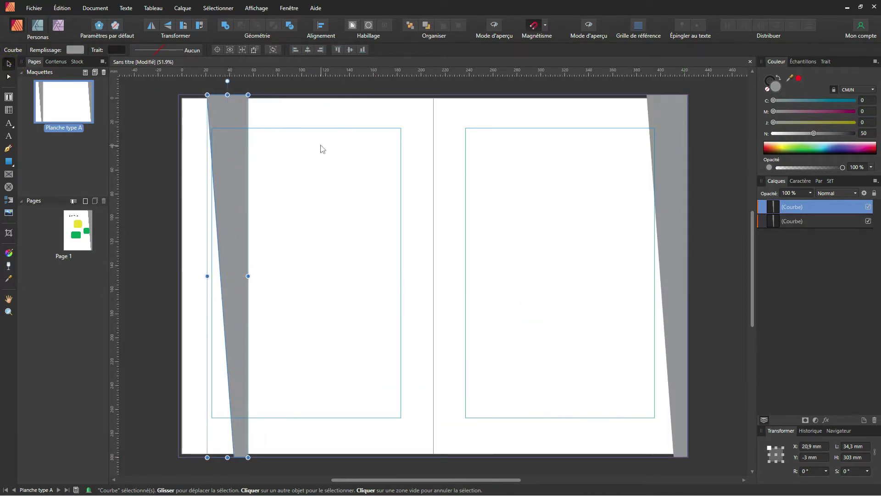
Flip the copied band vertically and horizontally, move it against the left page's outer edge, and clear the selection.
left_click(167, 26)
left_click(151, 26)
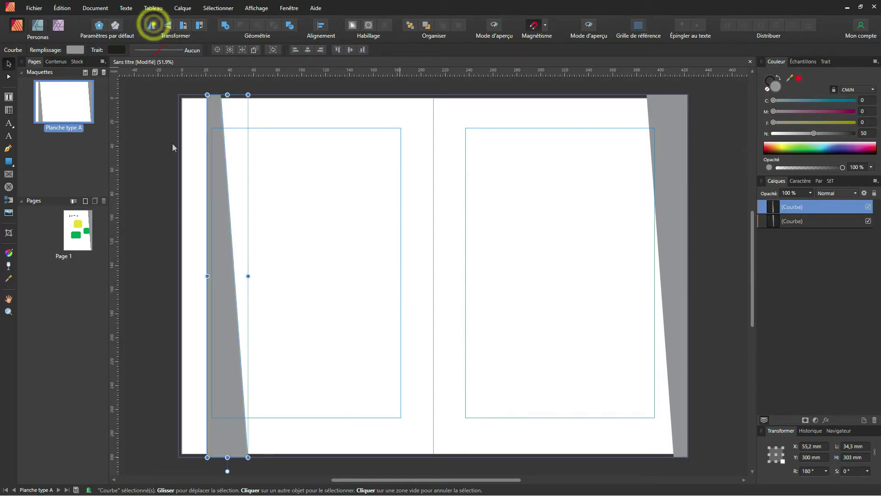
left_click_drag(217, 276, 191, 276)
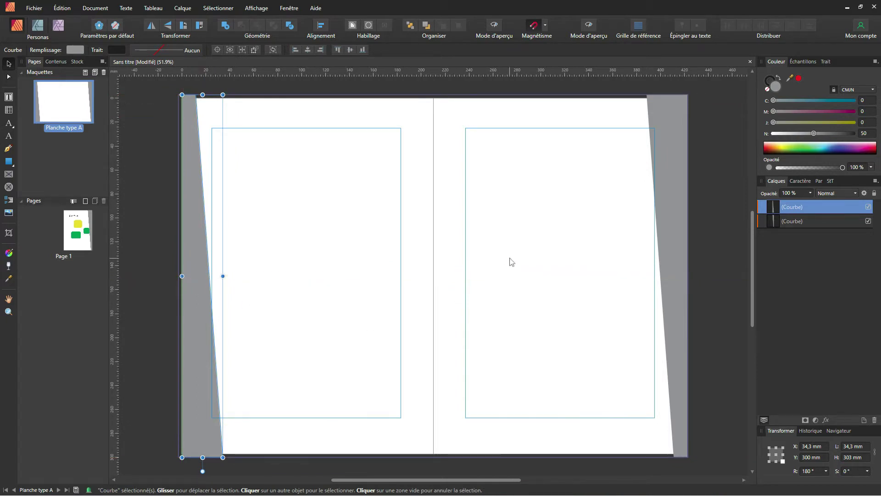
left_click(511, 261)
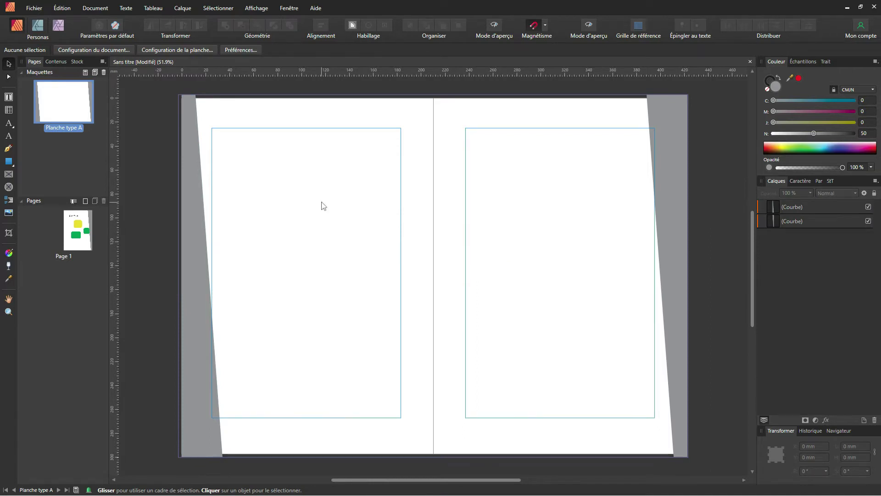
scroll(298, 207, "down", 1)
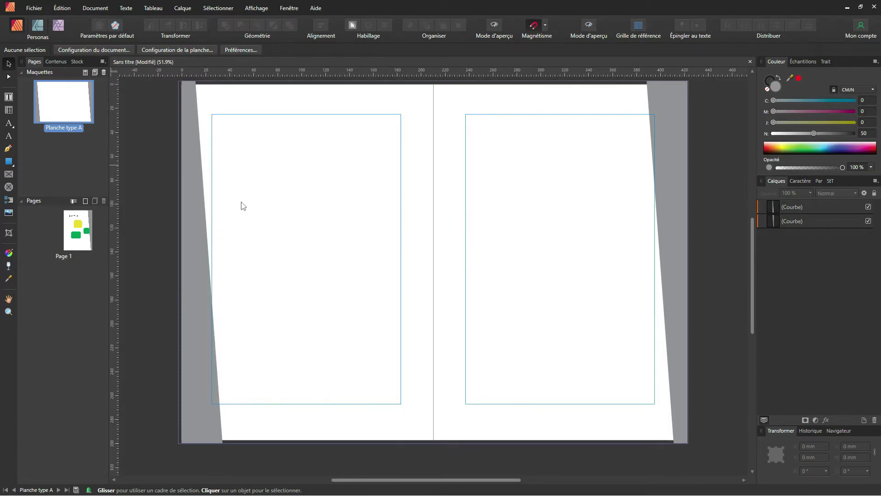
scroll(251, 205, "up", 1)
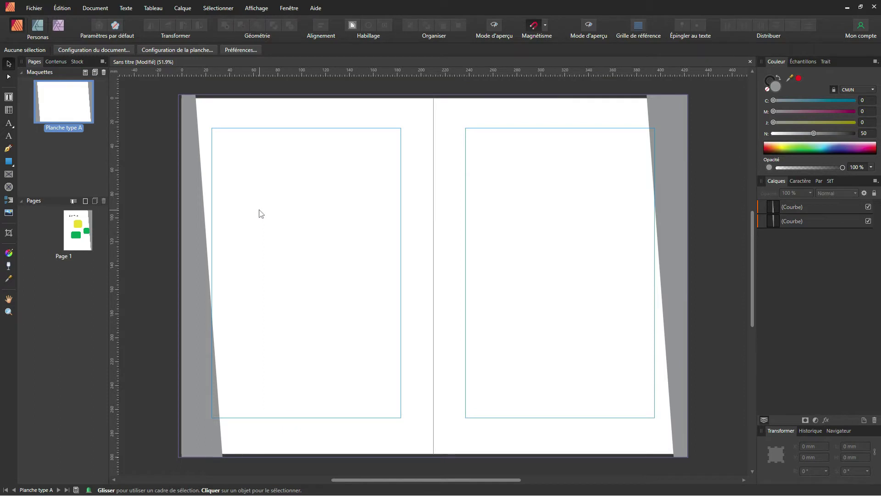
right_click(59, 128)
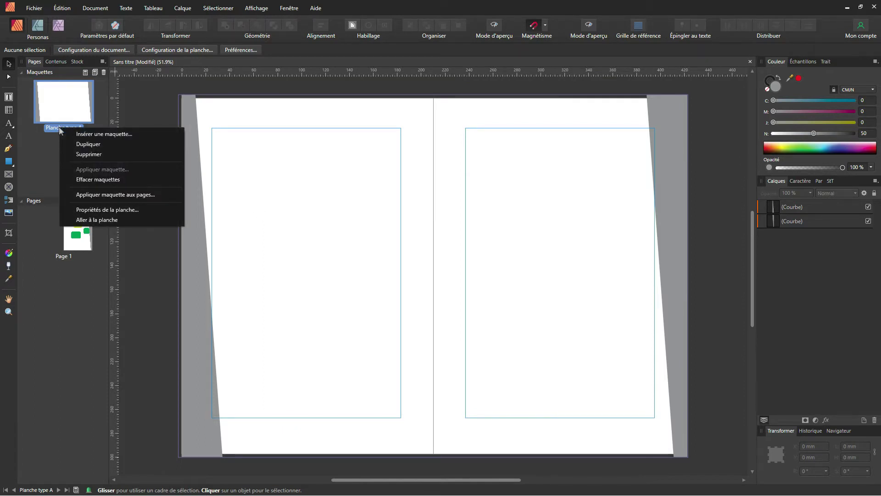
left_click(50, 142)
double_click(66, 128)
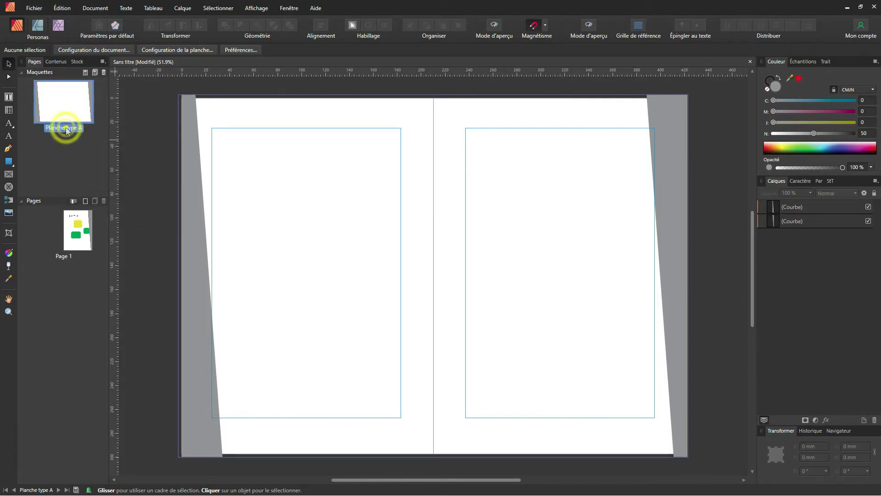
Rename the master spread Planche type A as Planche Cahrte graphique in its spread properties, and deselect its thumbnail.
right_click(69, 132)
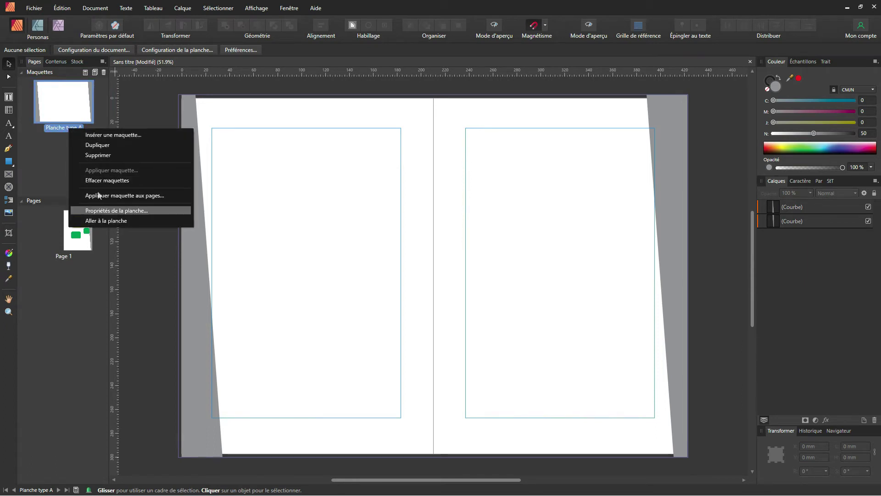
left_click(103, 211)
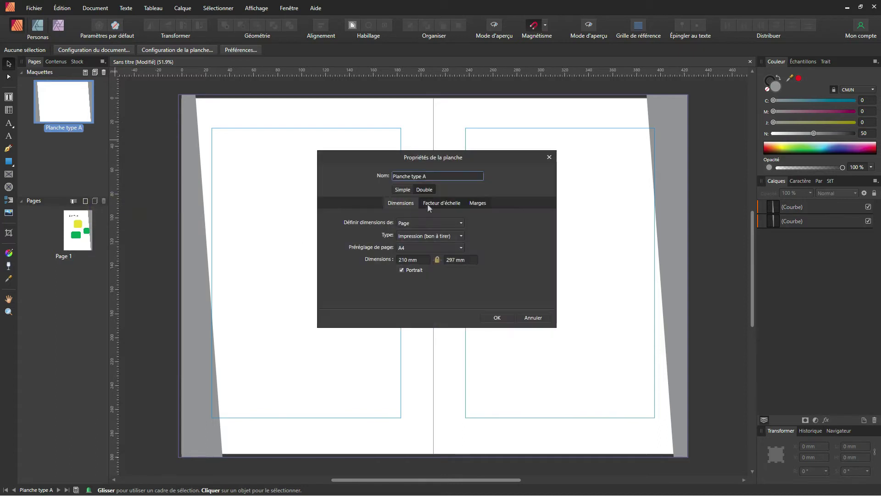
left_click(436, 176)
left_click(435, 176)
left_click_drag(435, 176, 417, 176)
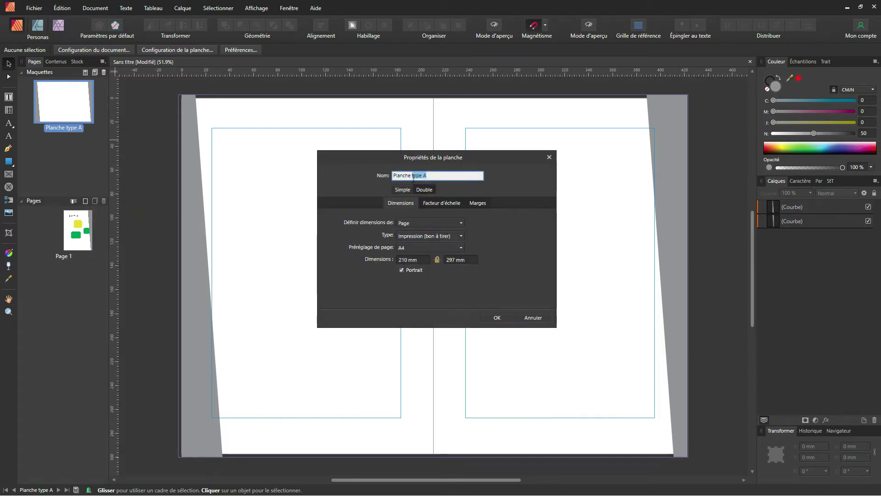
type("Cahr")
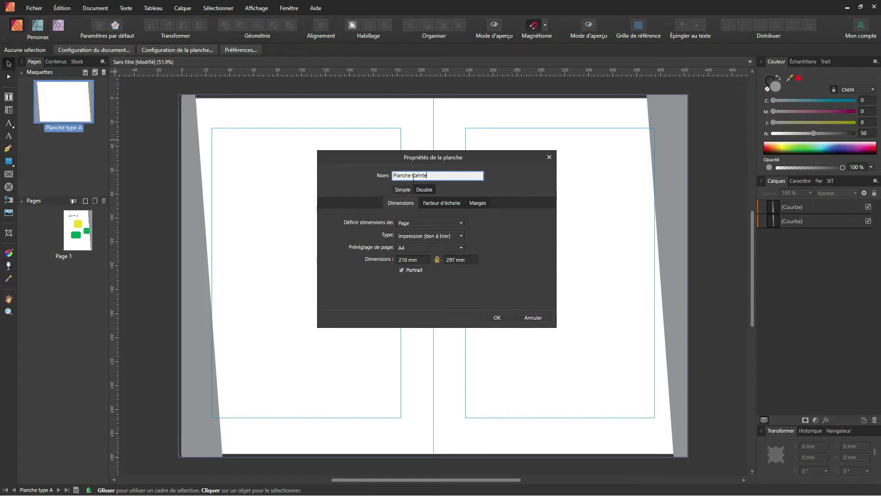
type("te graphiq")
key("BackSpace")
type("che")
key("Tab")
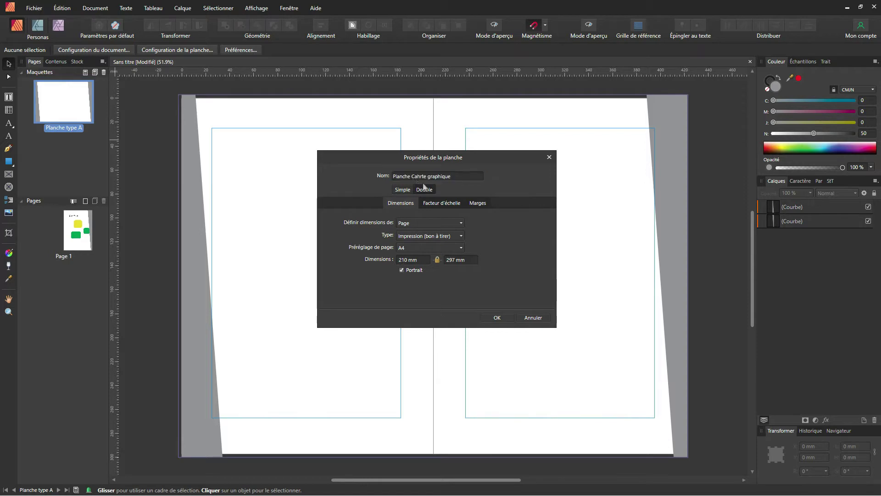
left_click(501, 318)
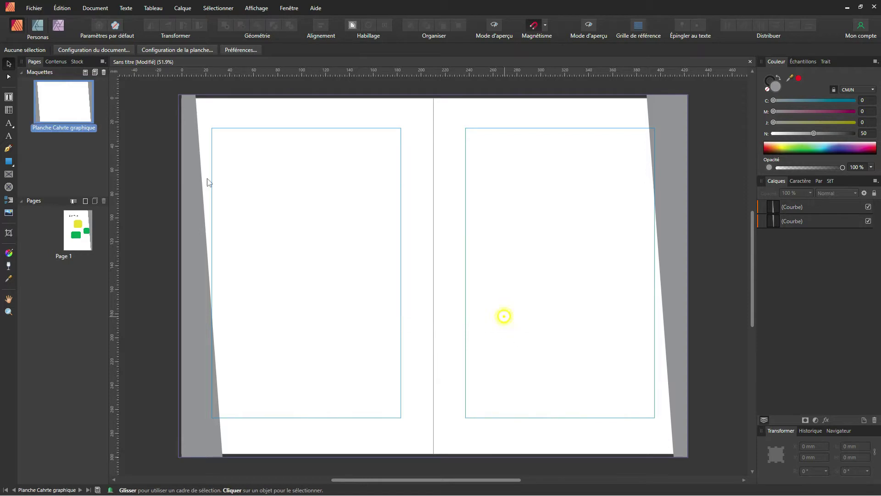
left_click(55, 142)
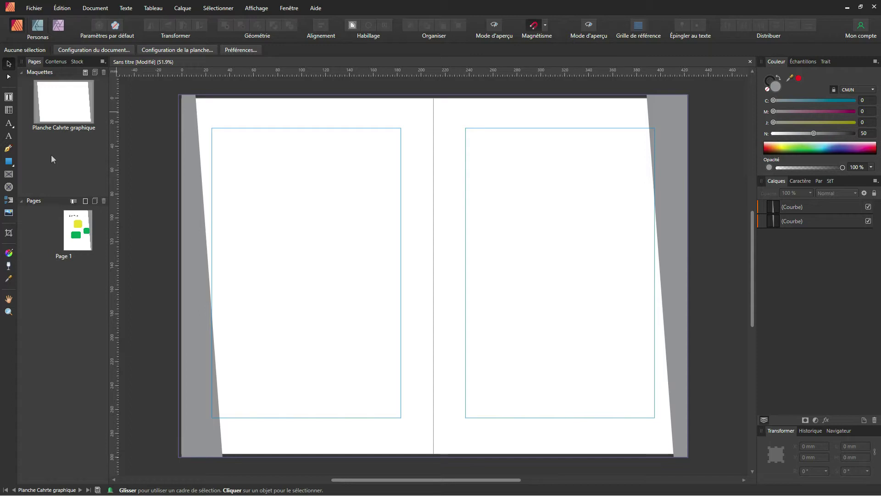
Open Page 1 and delete the BLABLA image together with the three rounded rectangles.
double_click(71, 238)
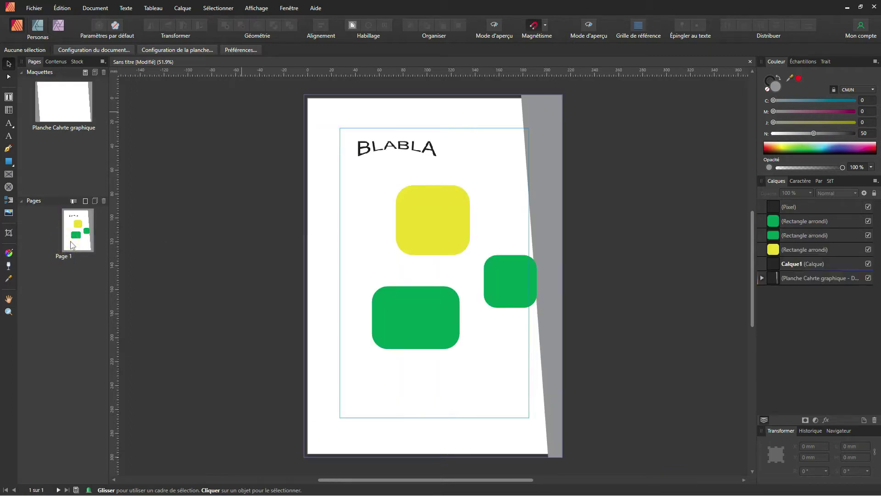
right_click(71, 245)
left_click(361, 123)
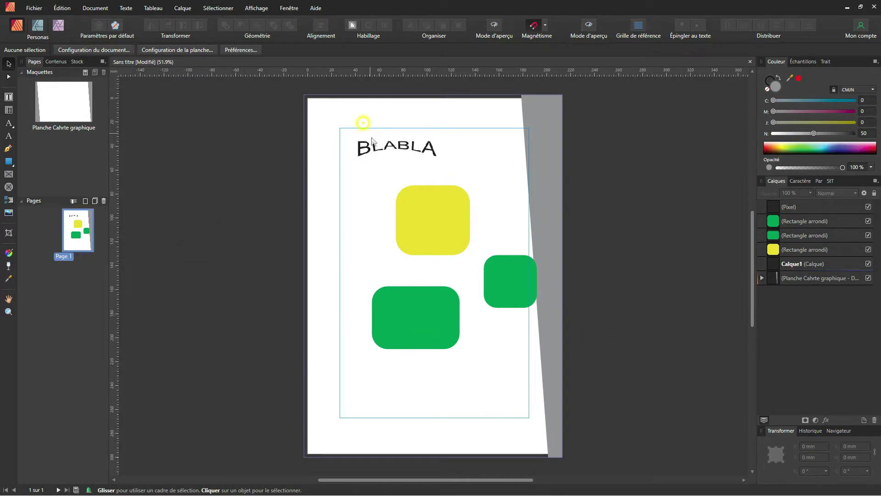
left_click_drag(354, 120, 550, 386)
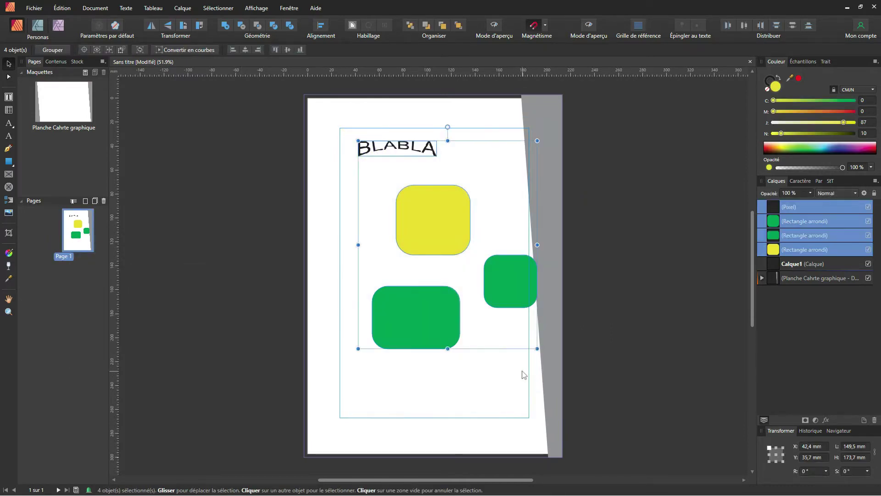
key("Delete")
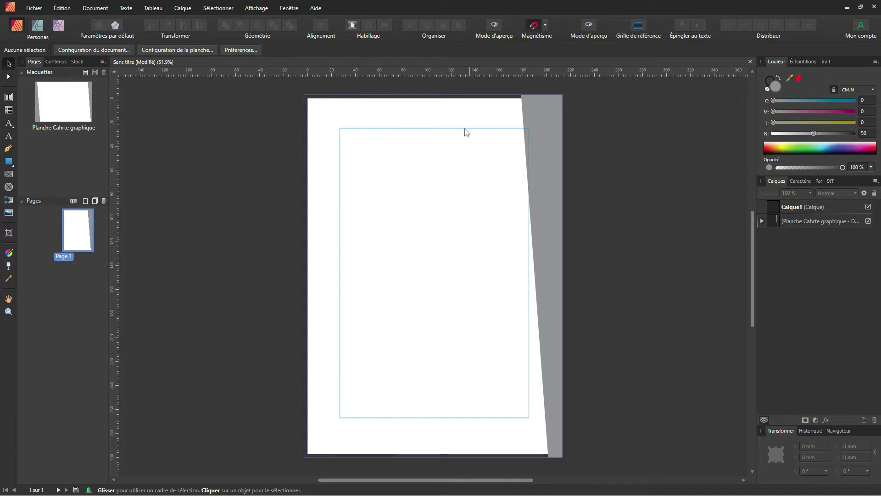
Try to select the grey master-page band on Page 1 with a selection marquee.
left_click_drag(450, 104, 646, 443)
left_click(329, 288)
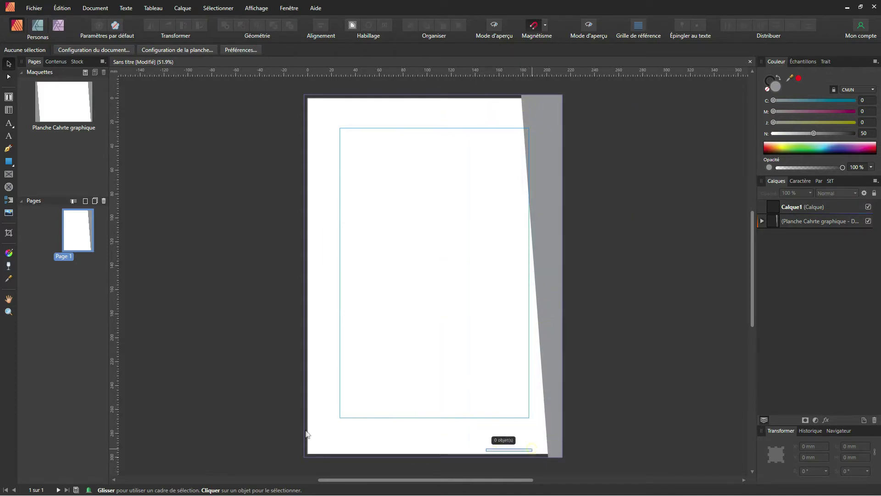
left_click_drag(536, 126, 536, 126)
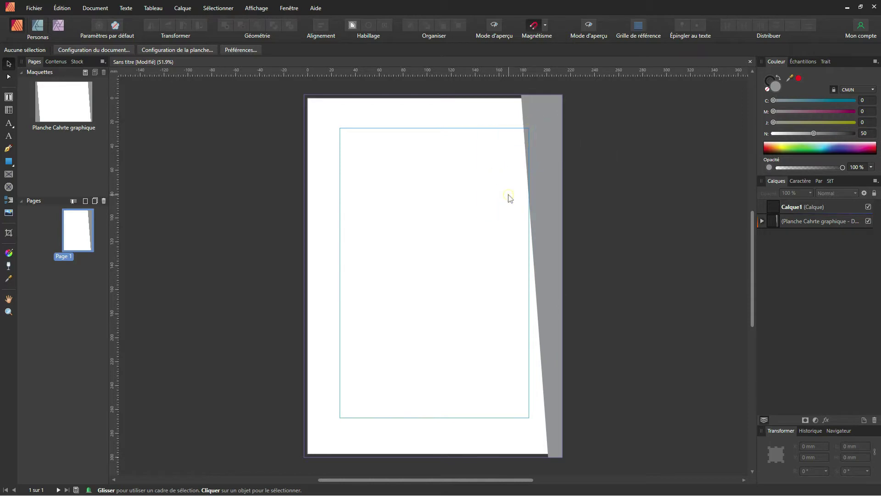
left_click_drag(516, 227, 537, 201)
left_click_drag(537, 293, 556, 267)
left_click(517, 330)
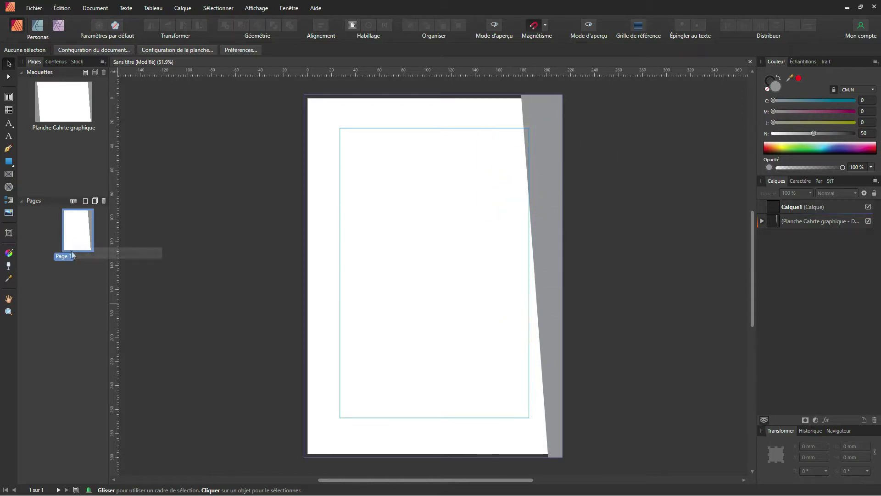
Add 10 pages after page 1, using Planche Cahrte graphique as their master.
right_click(73, 243)
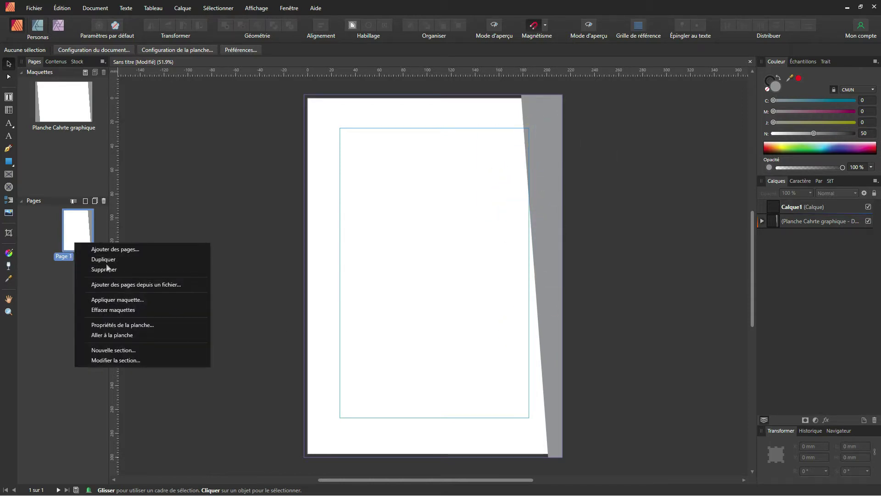
left_click(110, 249)
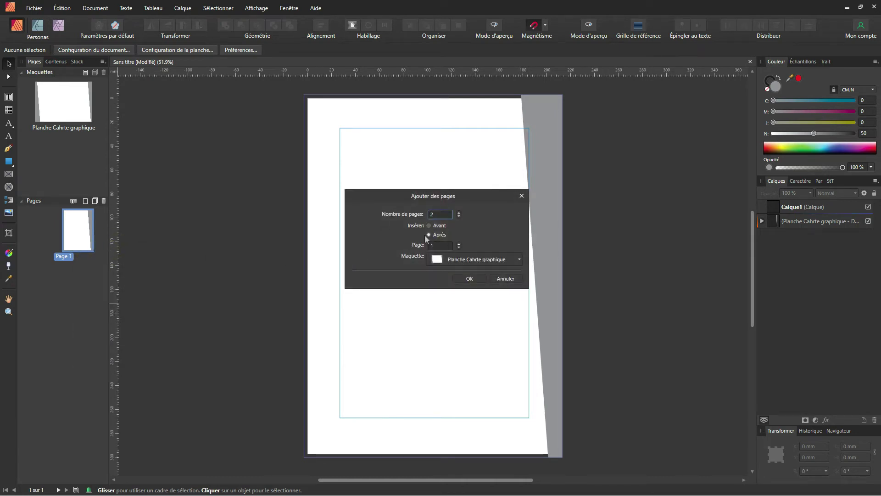
left_click(444, 215)
left_click(441, 215)
left_click(439, 214)
left_click(437, 234)
left_click(441, 245)
left_click(465, 261)
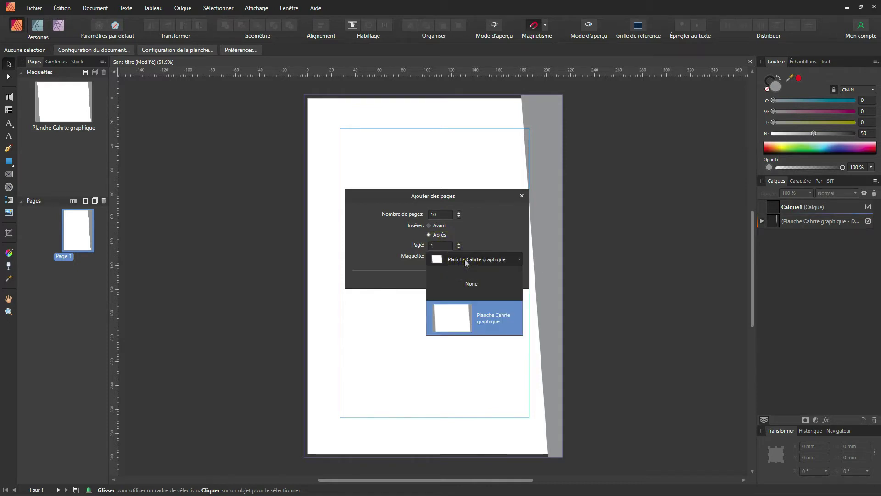
left_click(465, 259)
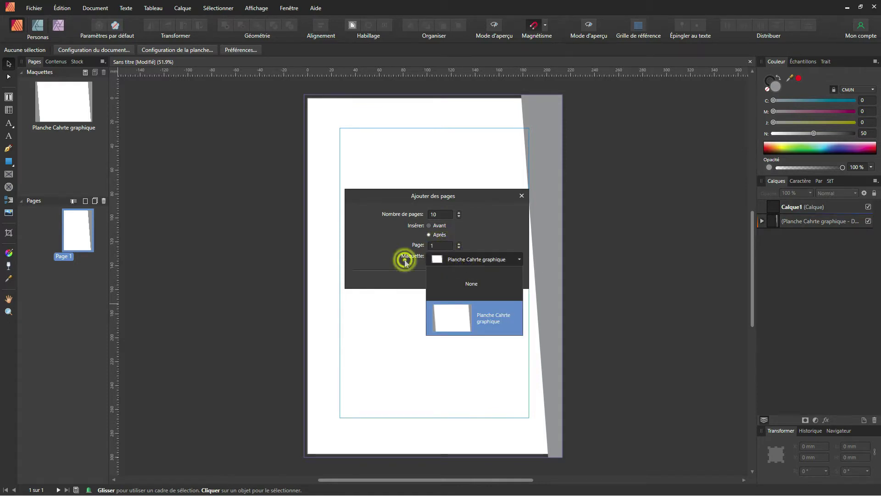
left_click(464, 260)
left_click(465, 259)
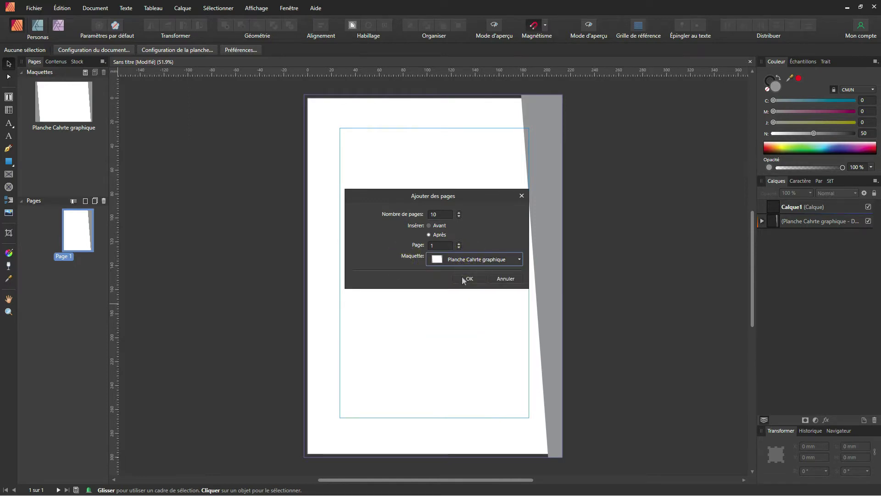
left_click(466, 279)
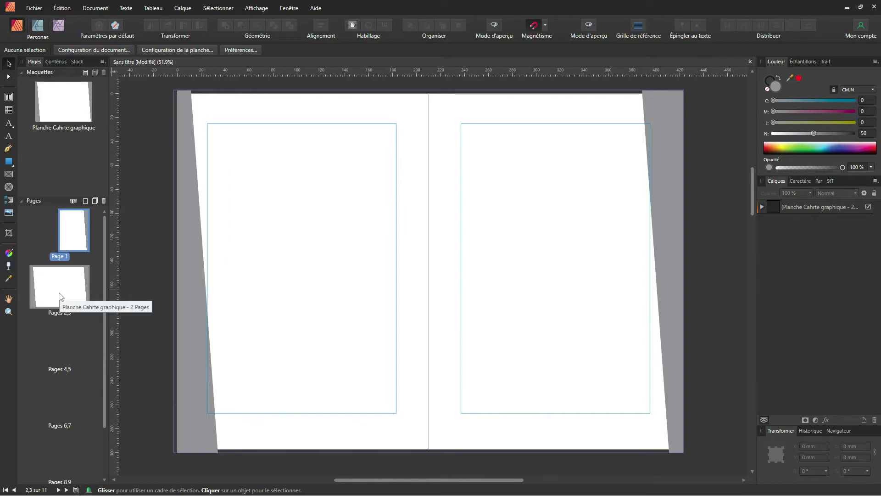
Look through the added page thumbnails and open the Pages 2,3 spread to check its grey bands.
scroll(59, 322, "down", 2)
scroll(59, 333, "up", 2)
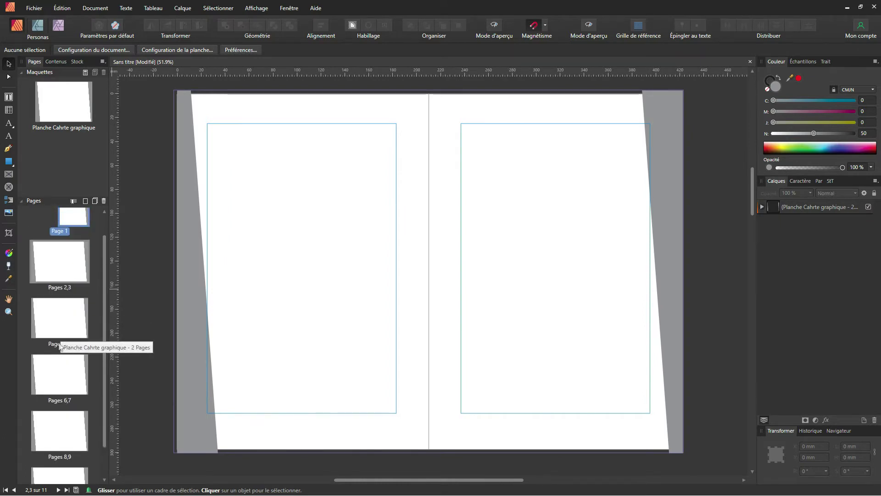
left_click(63, 279)
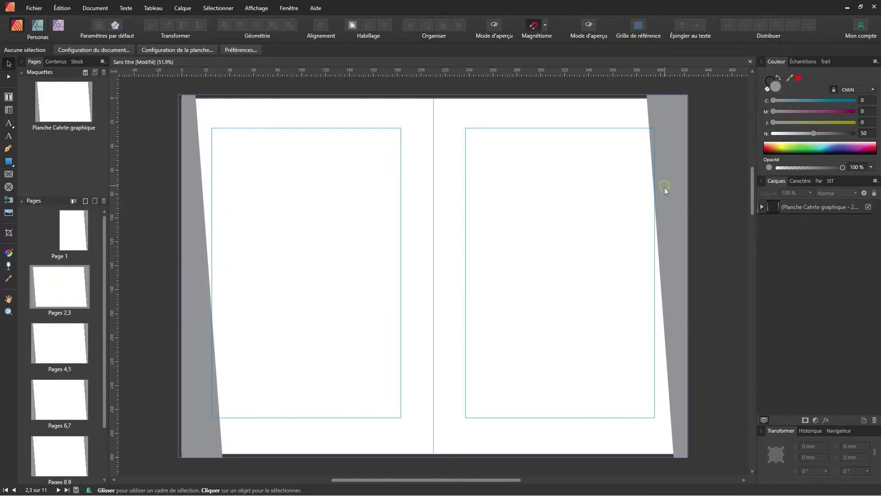
left_click(207, 431)
Open Page 1 and clear the master applied to it.
left_click(74, 229)
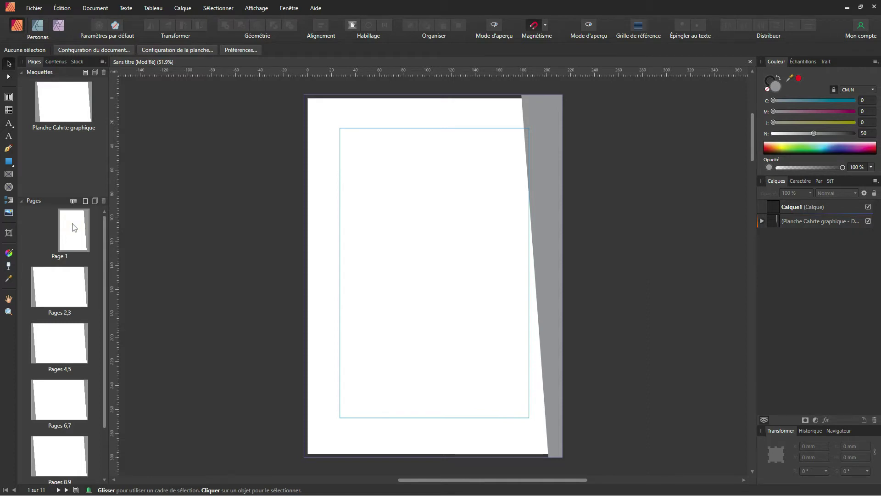
right_click(73, 227)
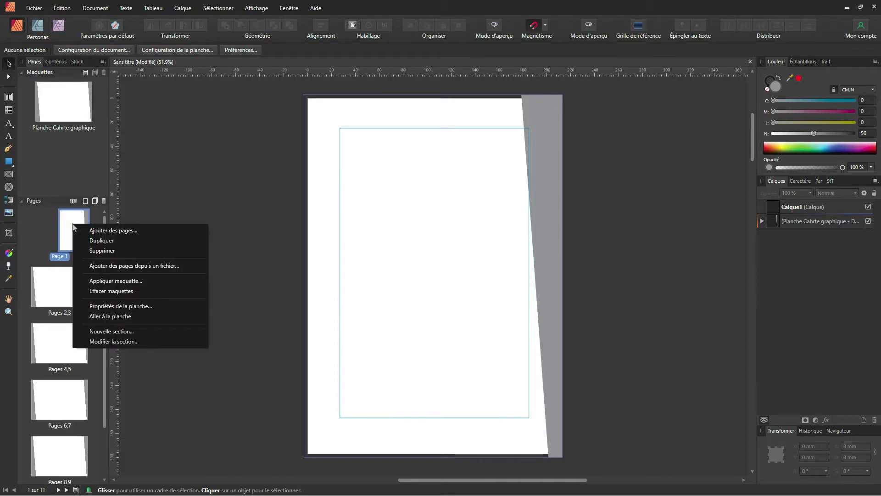
left_click(108, 292)
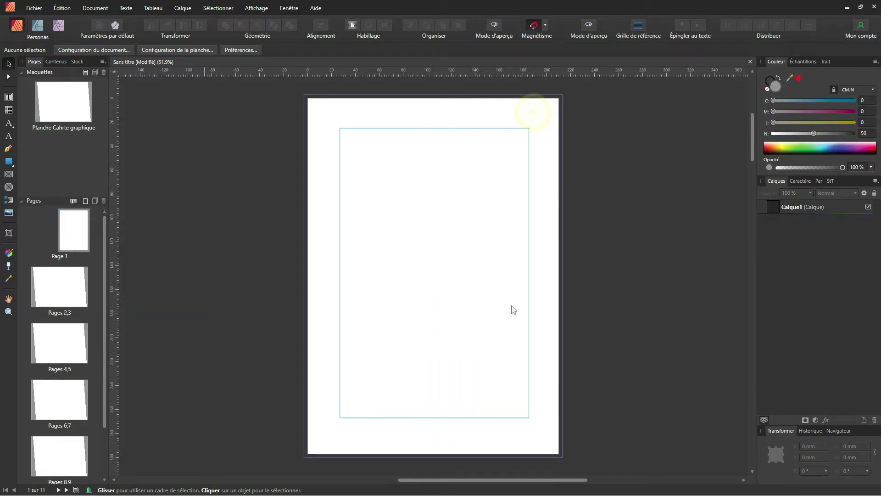
mouse_move(530, 187)
left_mouse_down()
mouse_move(188, 174)
mouse_move(450, 438)
left_mouse_up()
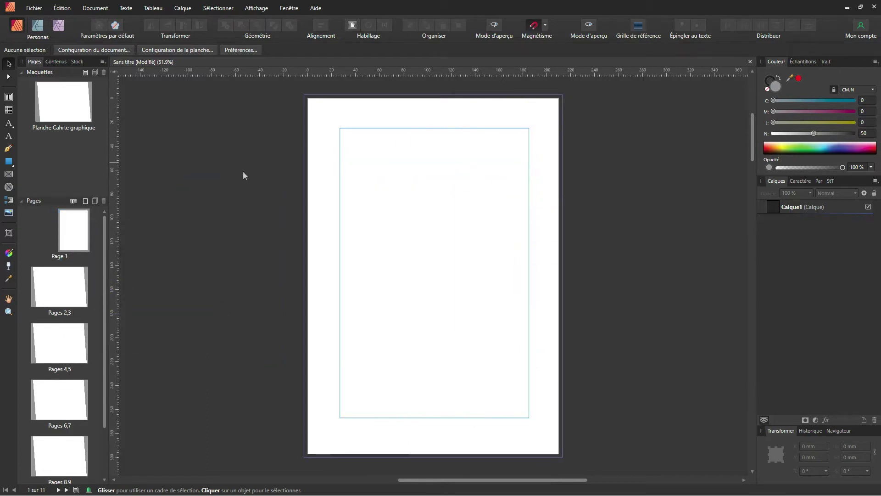
left_click(254, 268)
Review the Apply Master targets for Page 1 (active spread, all, odd, even and specified pages), and cancel without applying.
right_click(74, 234)
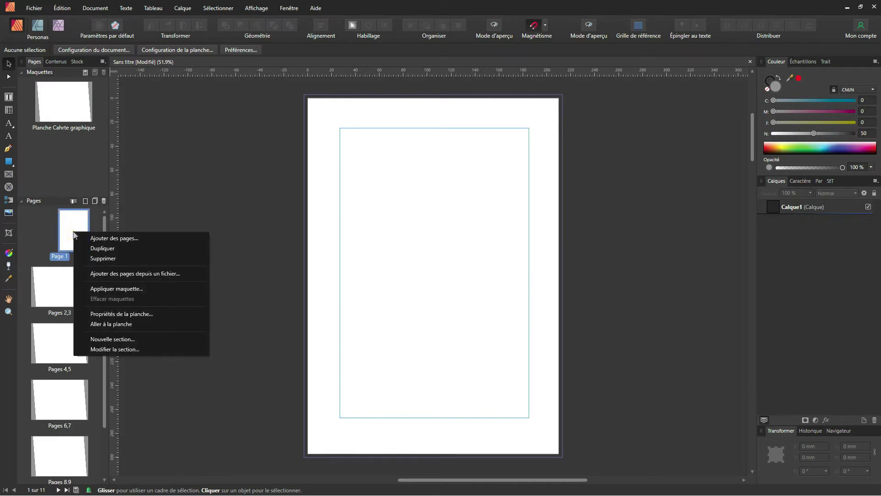
left_click(110, 289)
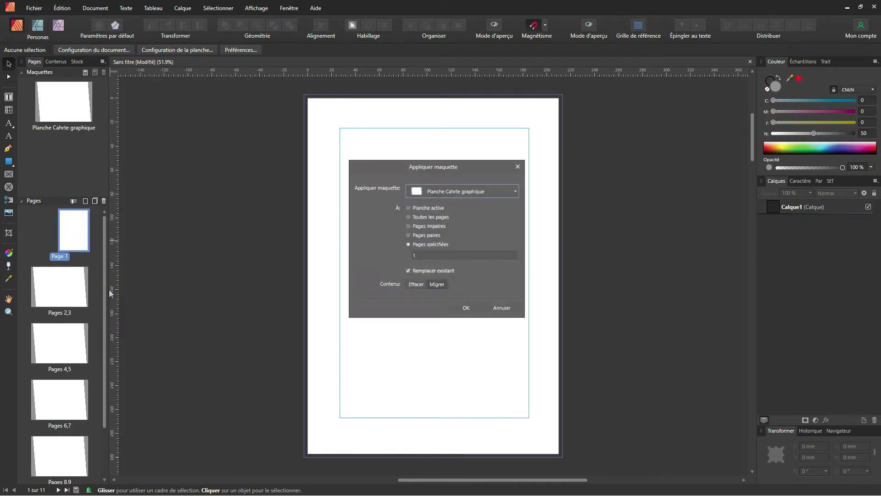
left_click(447, 191)
left_click(454, 216)
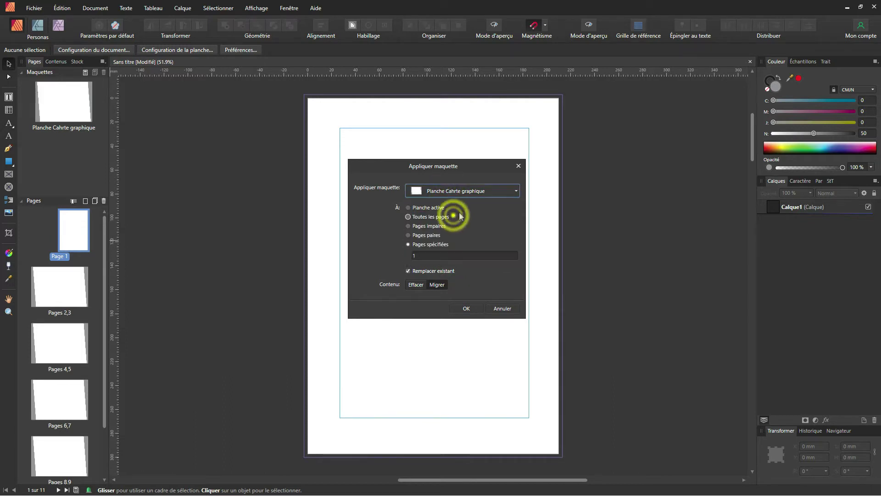
left_click(425, 245)
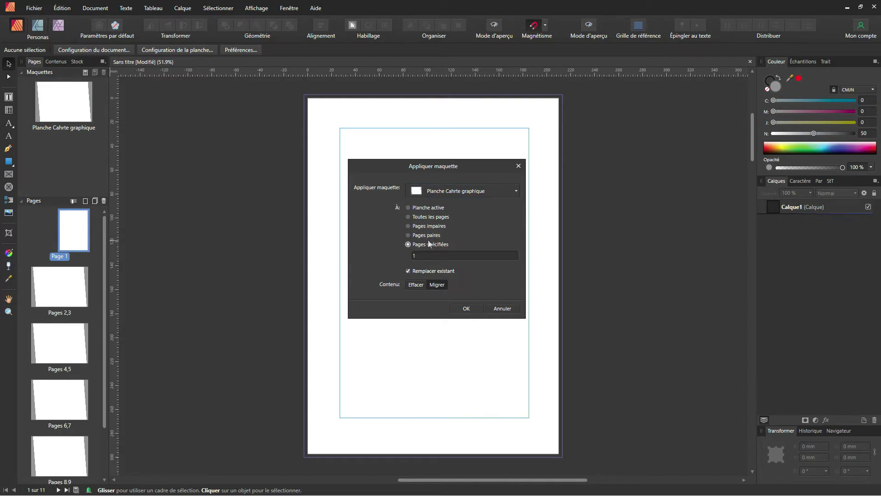
left_click(434, 207)
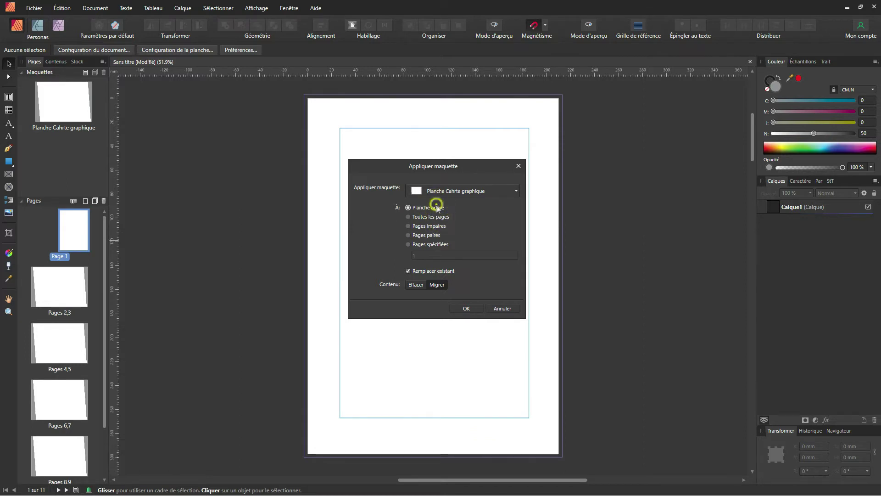
left_click(434, 217)
left_click(434, 226)
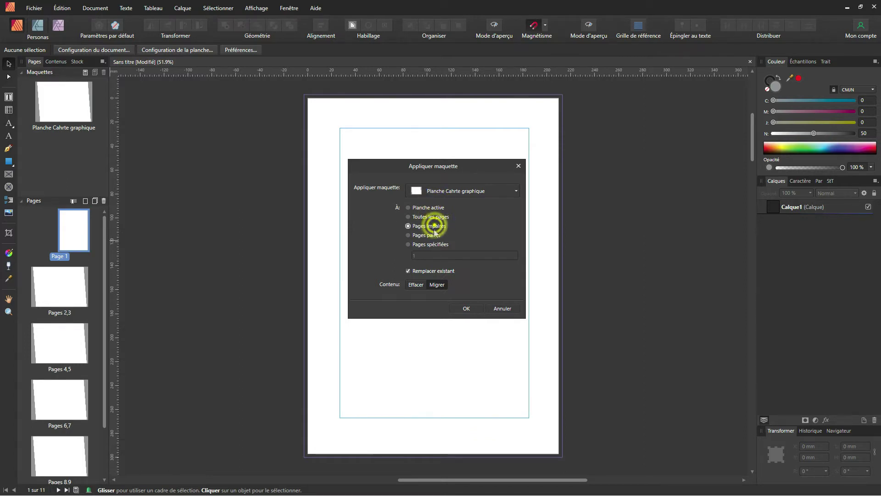
left_click(434, 234)
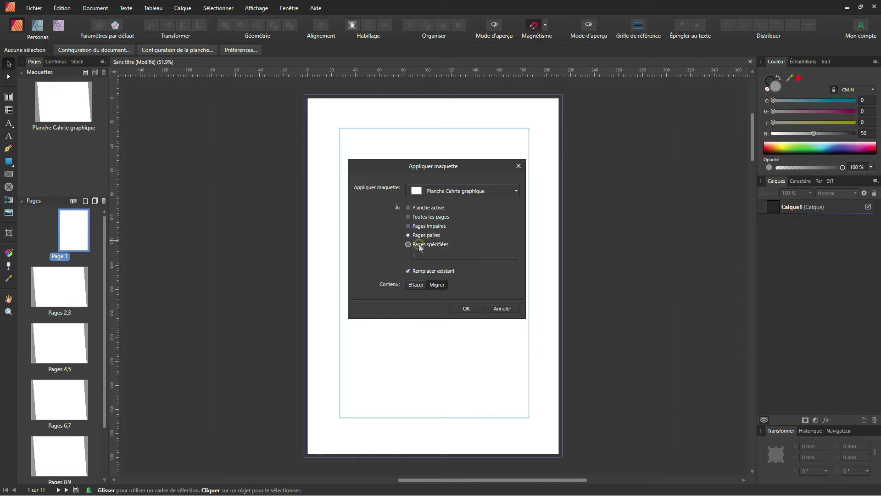
left_click(420, 246)
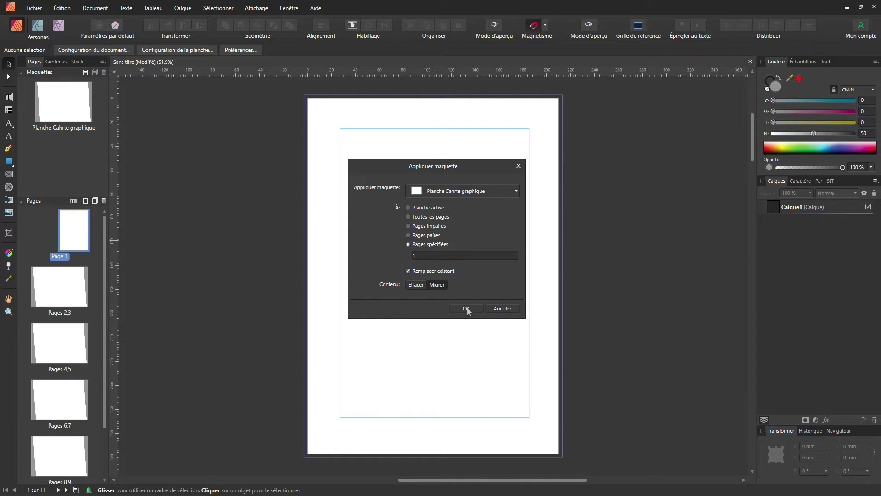
left_click(503, 309)
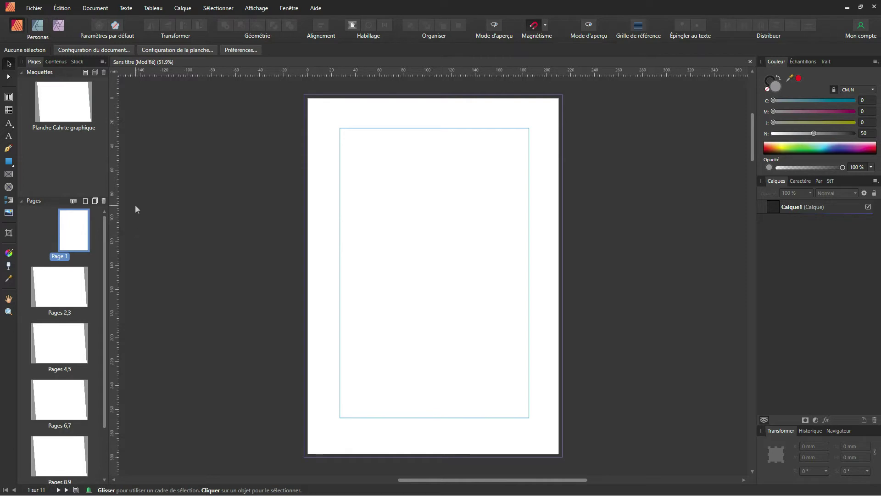
Open the Planche Cahrte graphique master spread and examine its two grey bands.
double_click(59, 109)
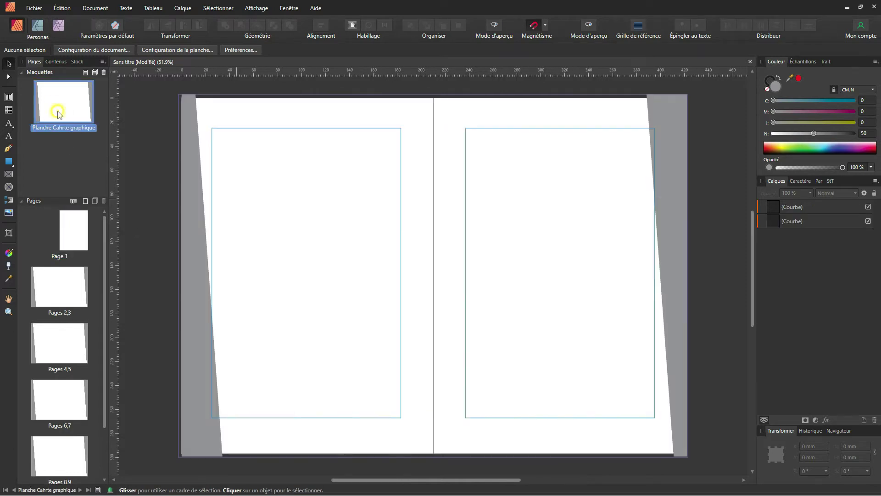
scroll(598, 322, "down", 1)
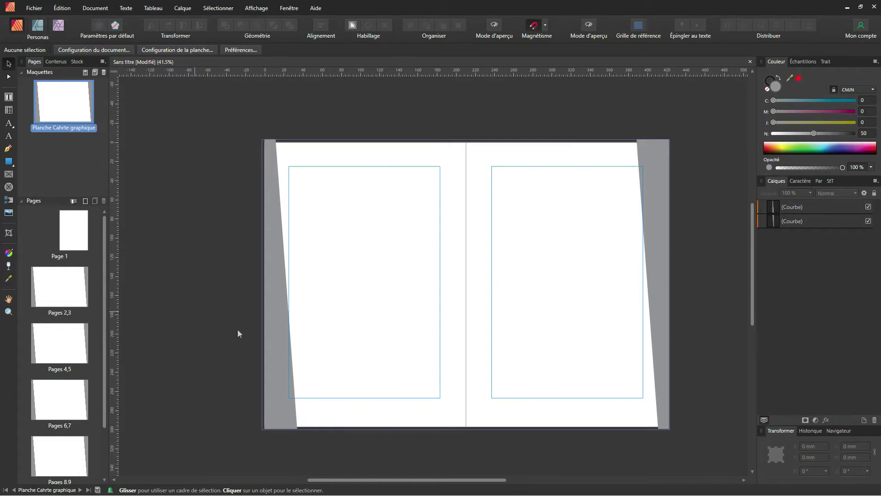
left_click(283, 354)
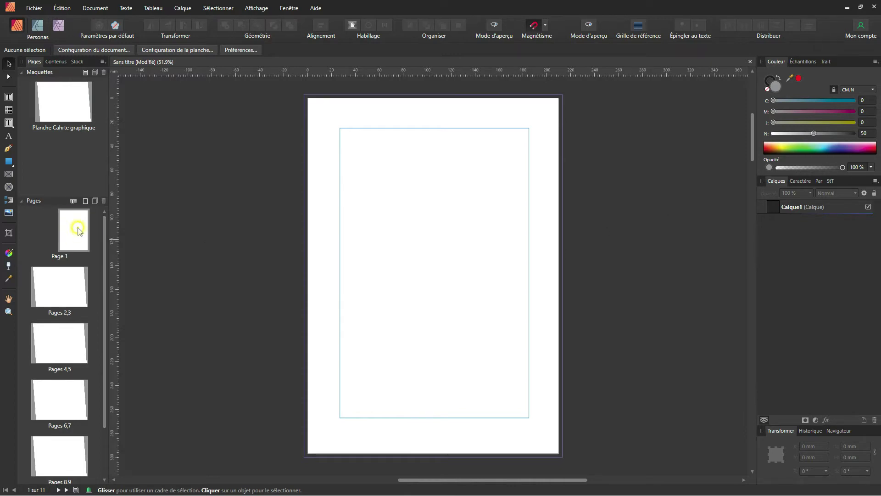
Draw a 216 × 303 mm rectangle covering Page 1 out to the bleed, set its black to 20, and deselect it.
left_click(8, 163)
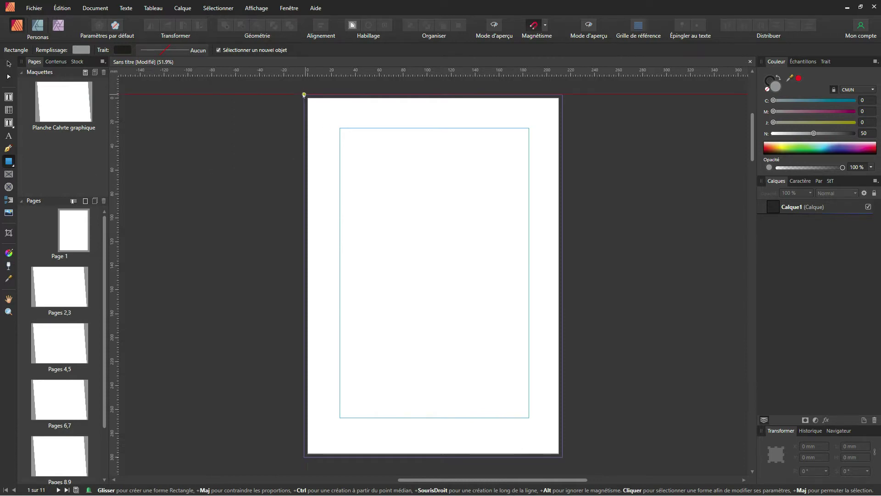
left_click_drag(303, 94, 562, 457)
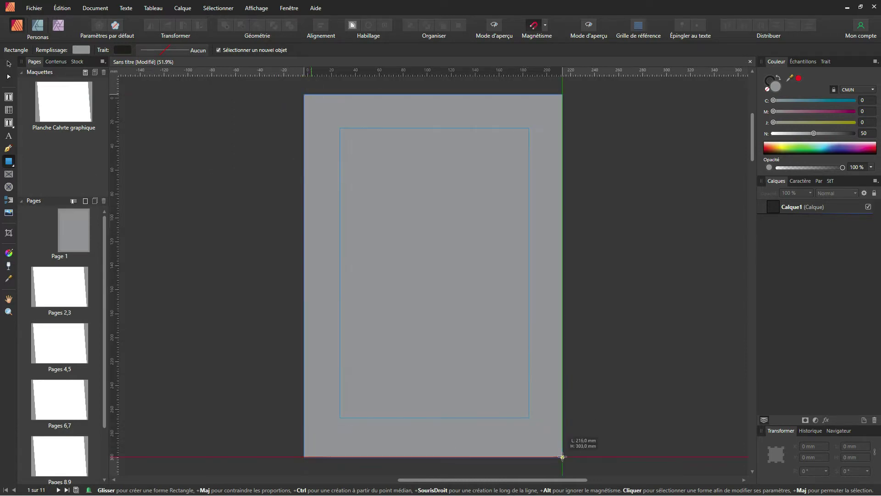
left_click_drag(807, 133, 790, 134)
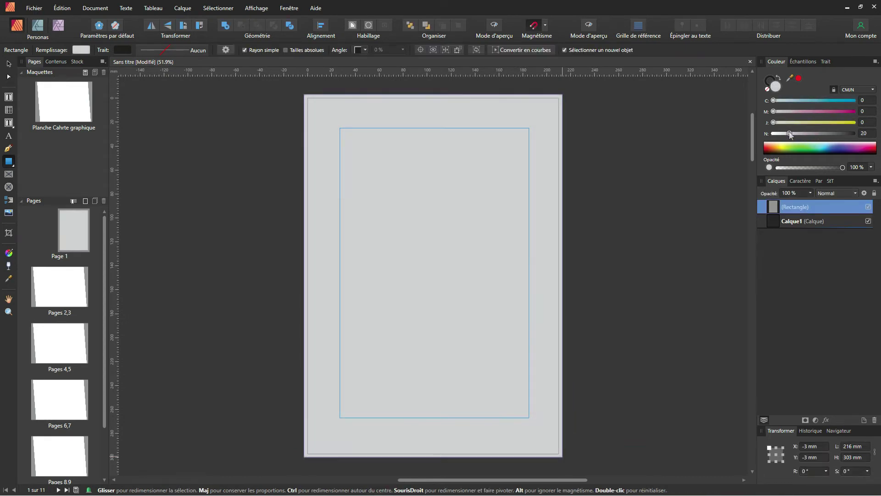
left_click(9, 63)
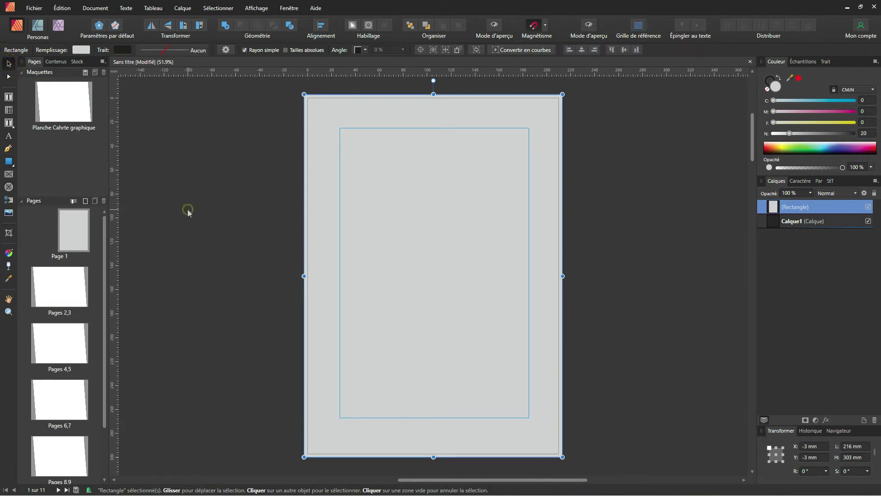
left_click(188, 211)
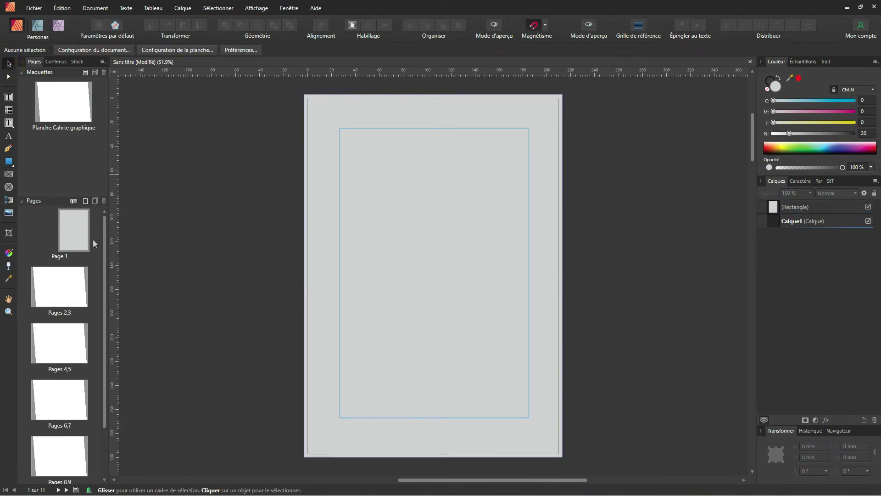
Draw a triangle about 76 mm wide and high from Page 1's upper margin, filled with C 0, M 30, J 100, N 0.
left_click(8, 162)
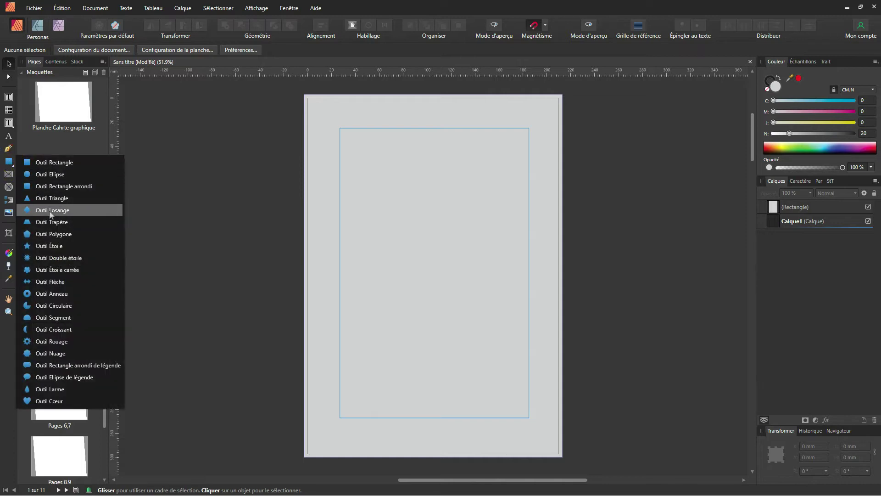
left_click(44, 198)
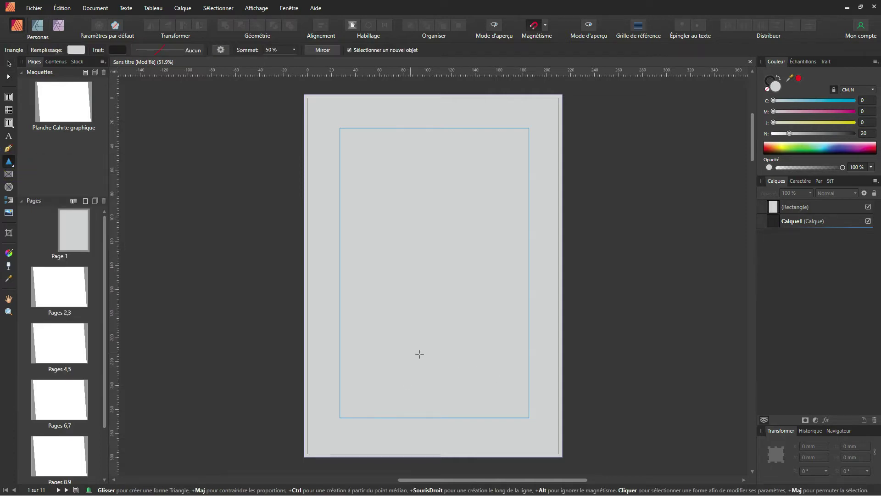
left_click_drag(394, 128, 491, 219)
left_click_drag(799, 122, 854, 122)
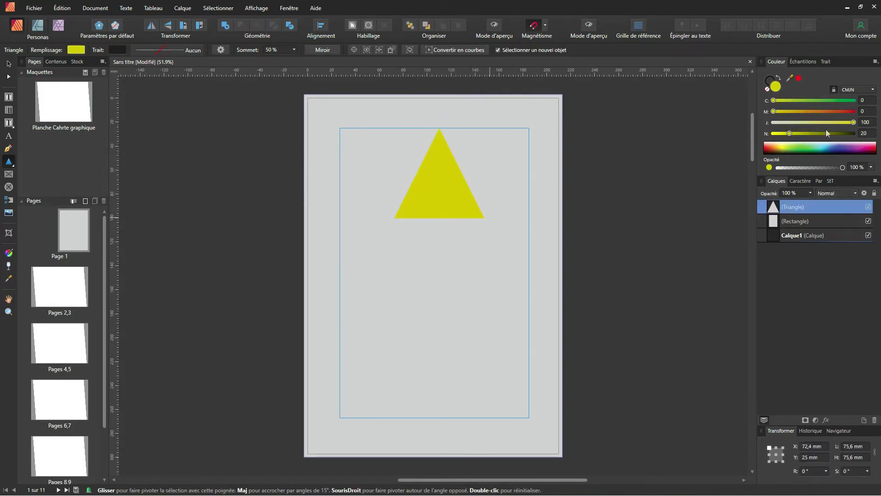
left_click_drag(788, 133, 798, 111)
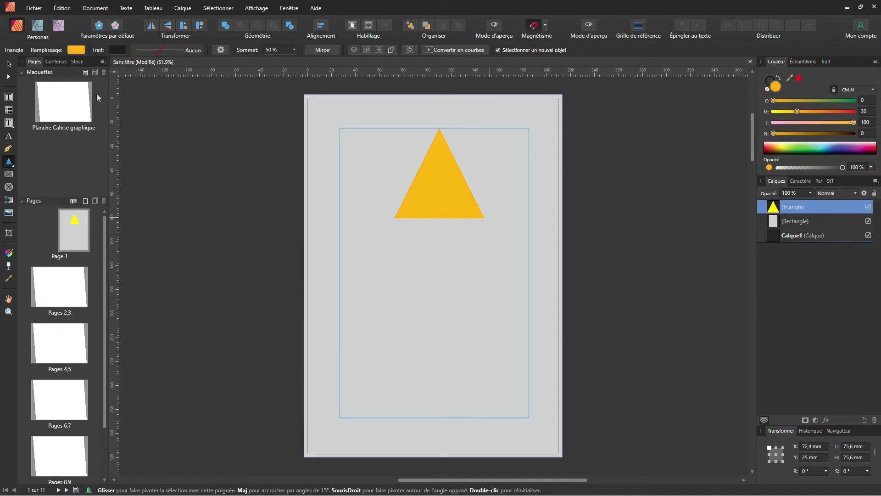
Move the yellow triangle onto Page 1's lower margin, centred horizontally, and duplicate it about 38 mm higher.
left_click(8, 63)
left_click_drag(450, 190, 442, 347)
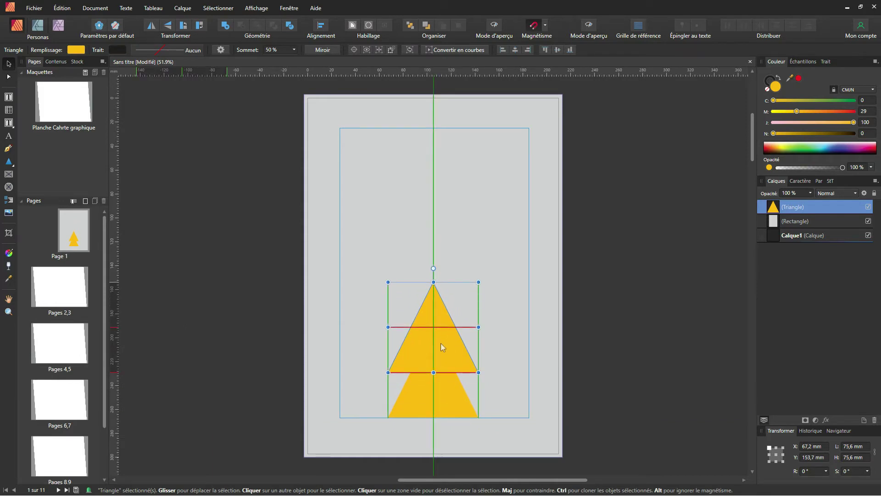
left_click_drag(442, 347, 441, 349)
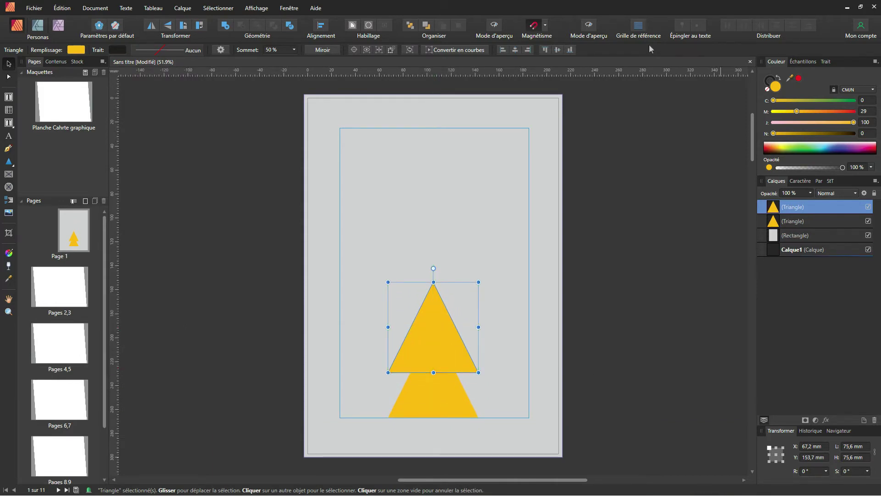
Turn the upper triangle into an unfilled outline by swapping its yellow to the stroke, 15.6 pt wide.
left_click(770, 80)
left_click(768, 89)
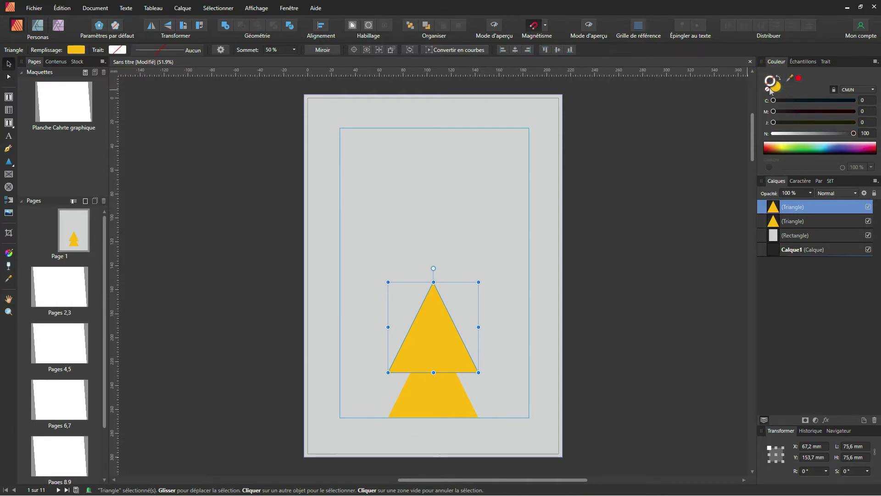
left_click(778, 80)
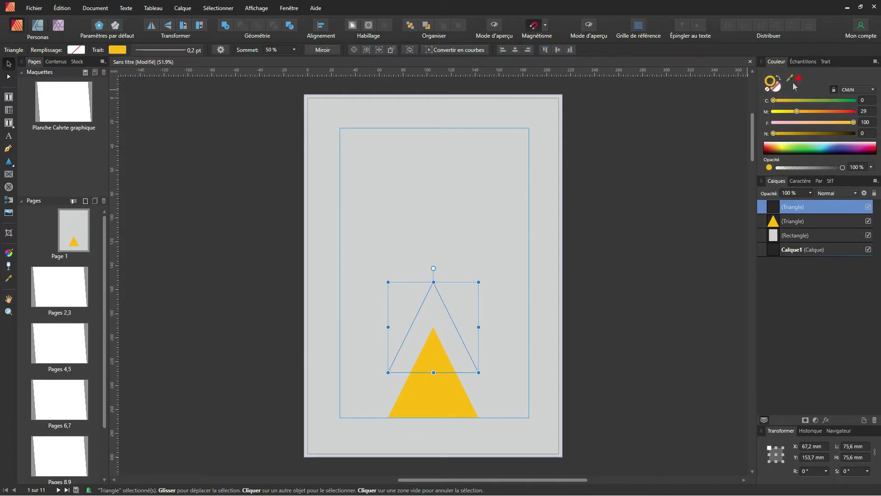
left_click(826, 62)
left_click_drag(791, 90, 817, 92)
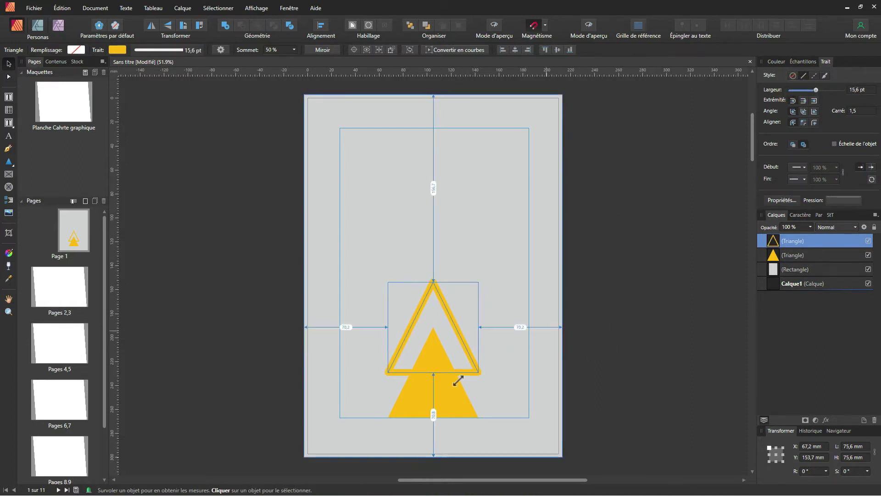
Convert the outlined triangle to curves and lower its apex node to Y 177 mm.
scroll(439, 382, "up", 2)
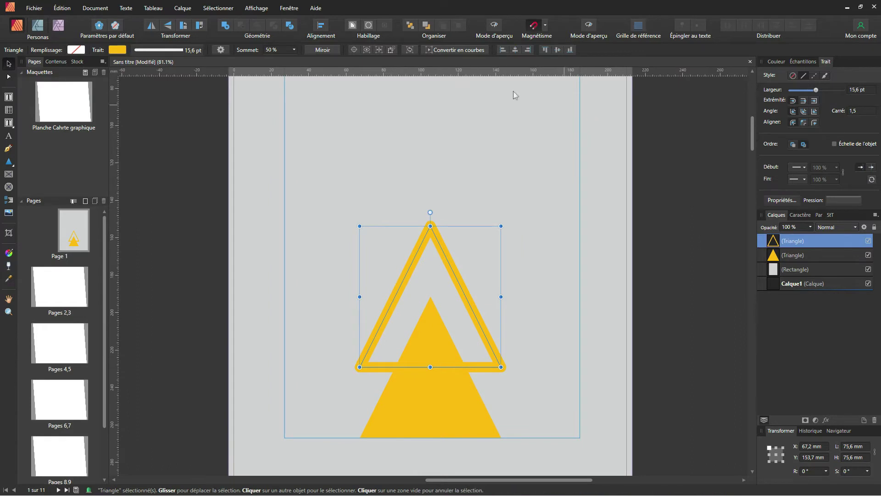
left_click(452, 51)
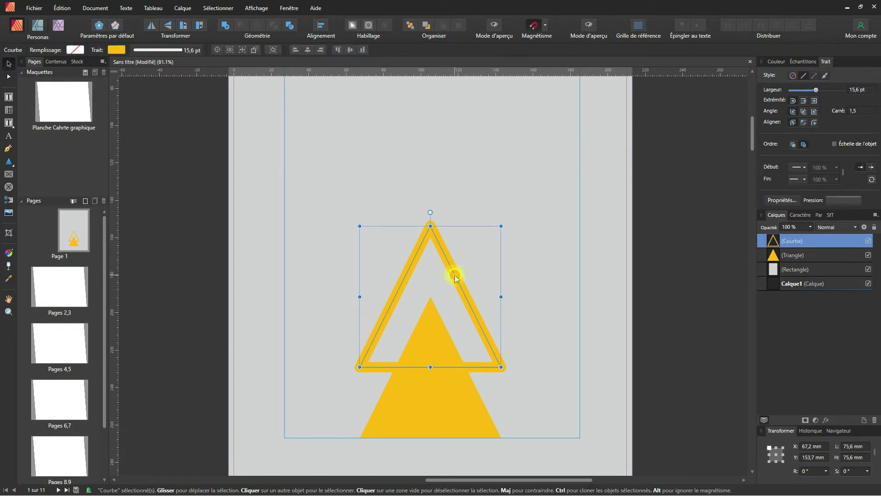
left_click(8, 77)
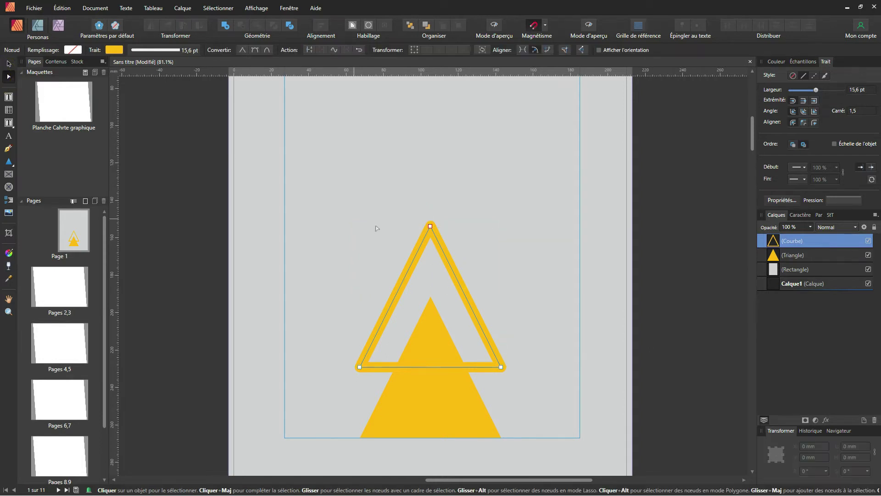
left_click(431, 227)
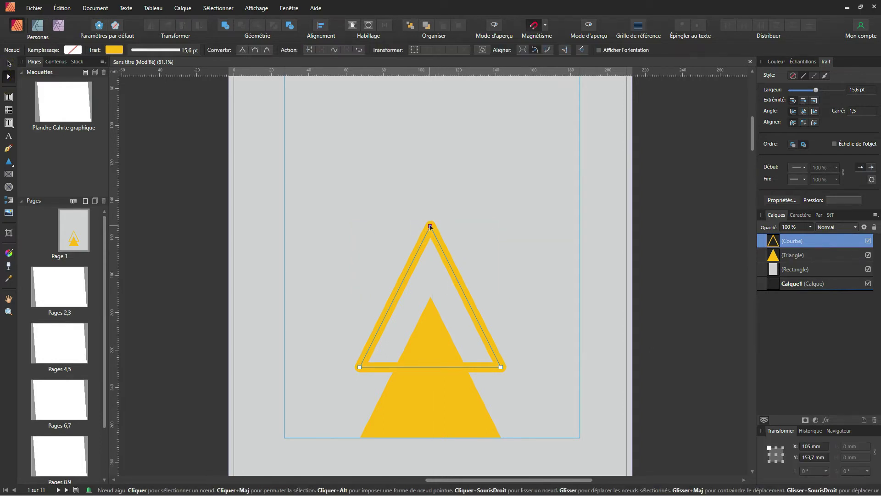
left_click_drag(431, 226, 433, 271)
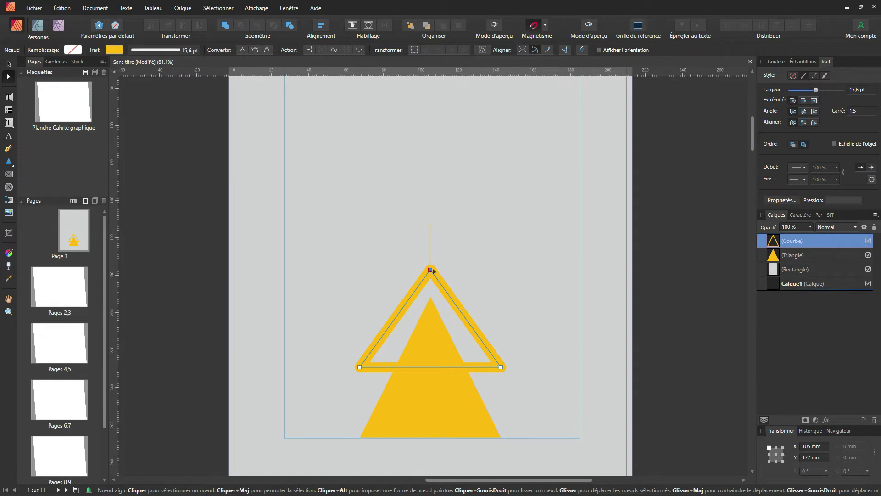
Remove the stroke of Page 1's background rectangle and set its fill's black value to 80.
left_click(597, 173)
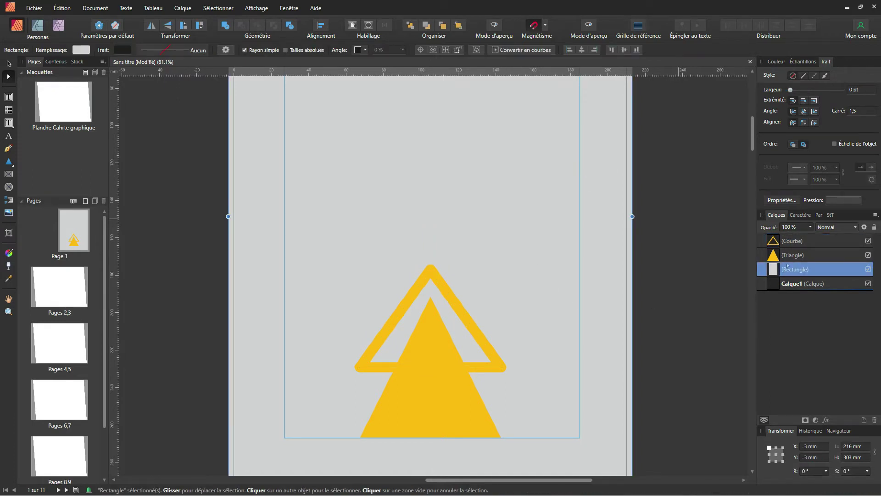
left_click(777, 62)
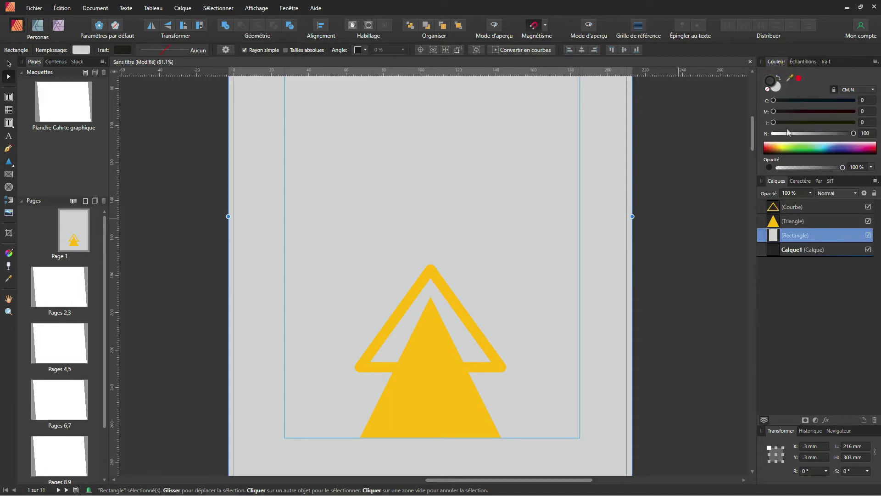
left_click(767, 89)
left_click(775, 86)
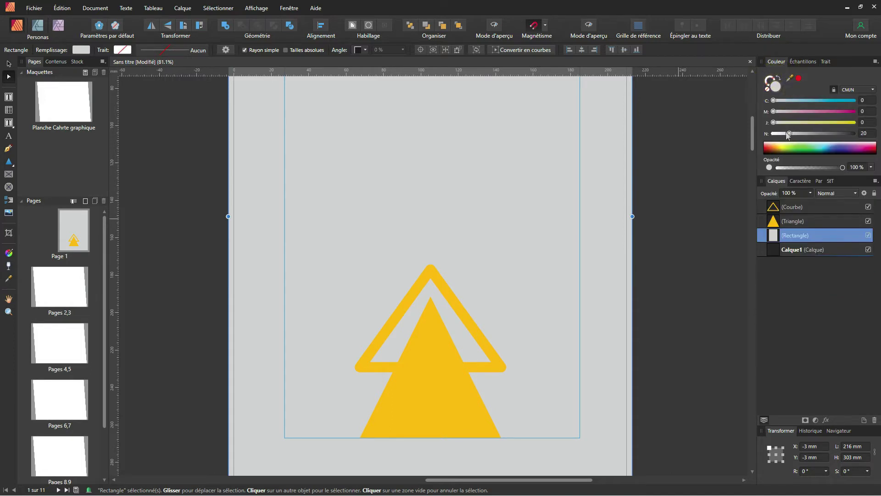
left_click_drag(790, 133, 846, 137)
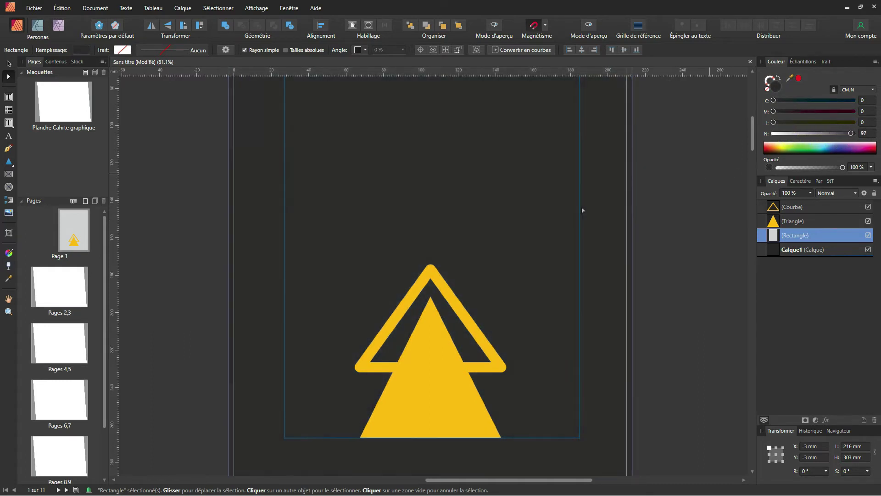
scroll(582, 208, "down", 2)
scroll(583, 207, "down", 1)
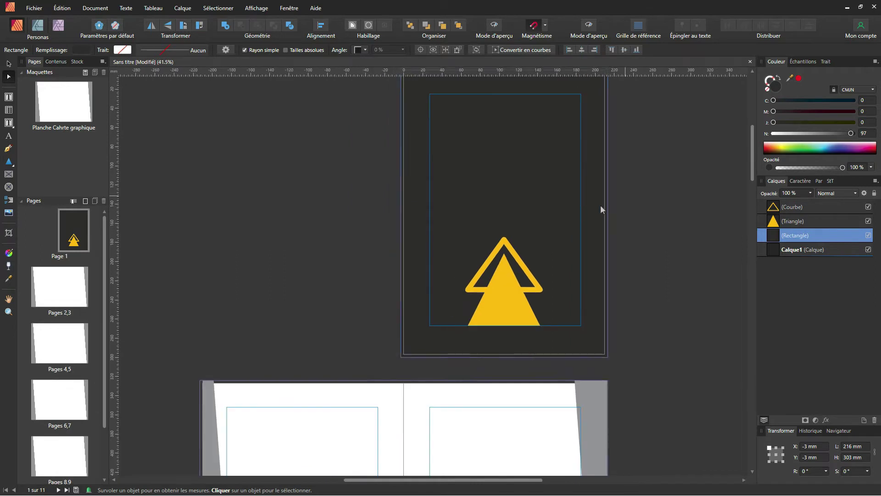
left_click(601, 205)
left_click(864, 133)
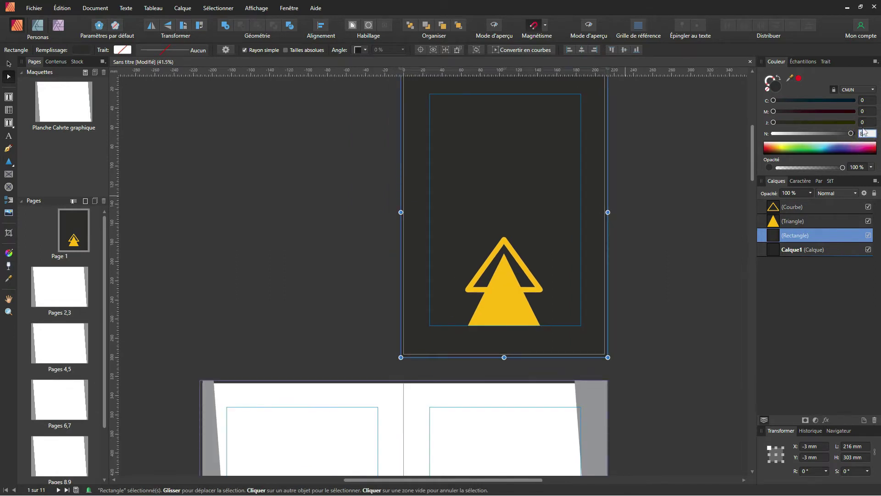
type("80")
key("Return")
Draw a gear shape about 36.5 mm wide and high near Page 1's upper-left corner.
scroll(511, 213, "up", 1)
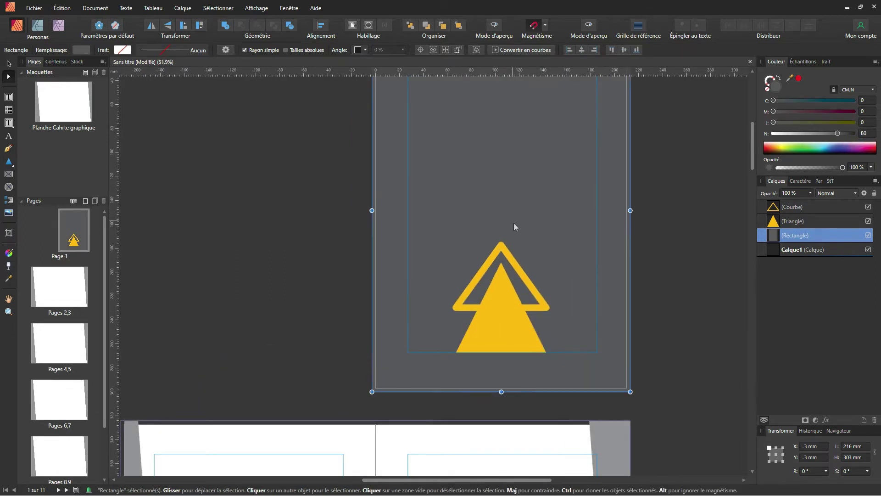
left_click_drag(498, 211, 431, 268)
scroll(428, 272, "up", 1)
scroll(434, 282, "down", 1)
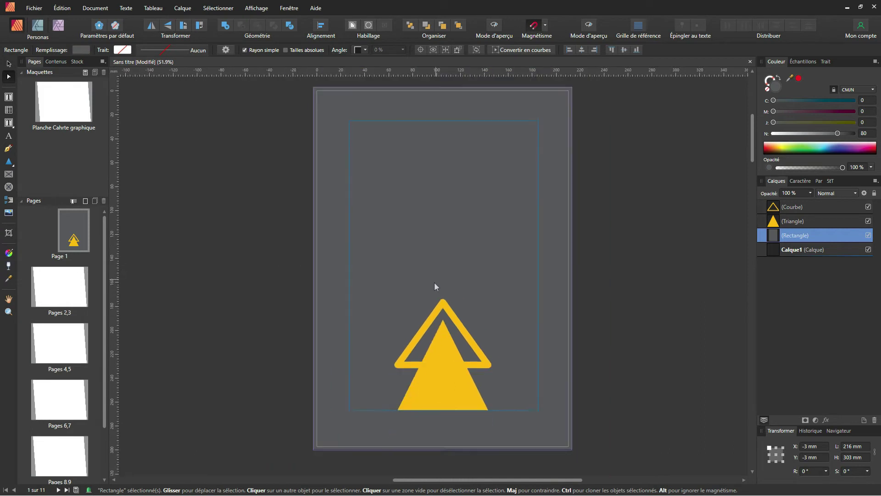
left_click(8, 164)
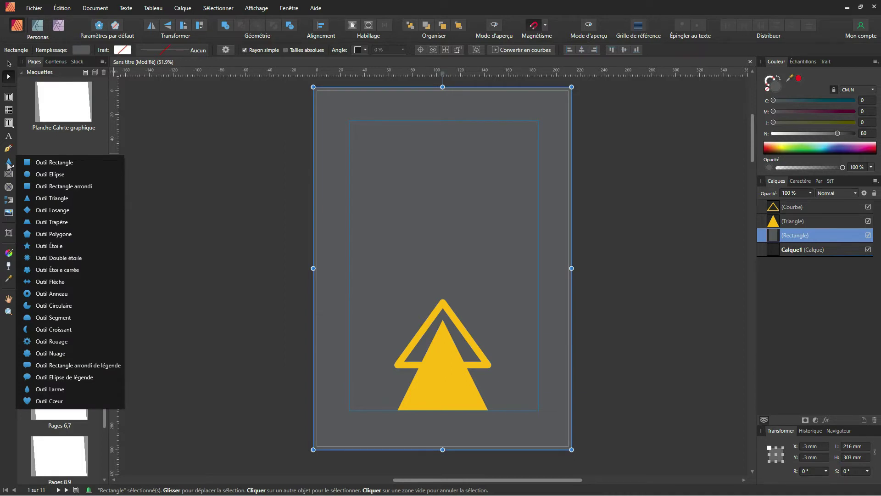
left_click(63, 341)
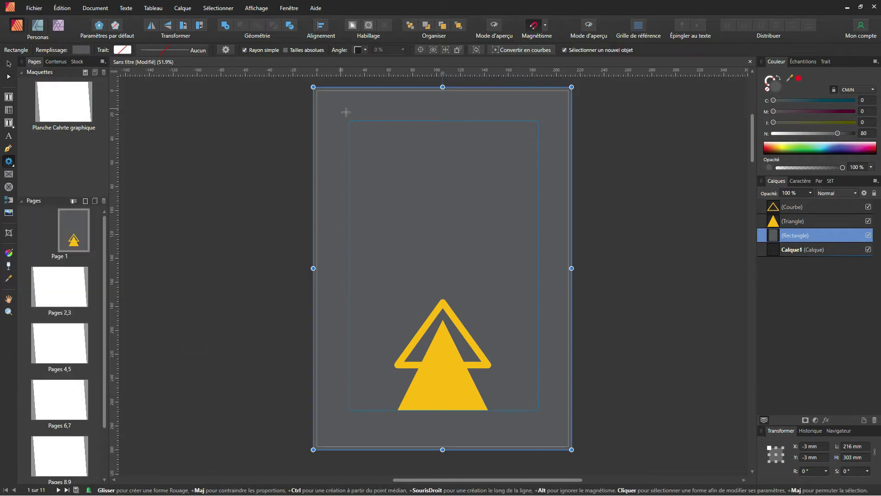
left_click_drag(319, 90, 371, 142)
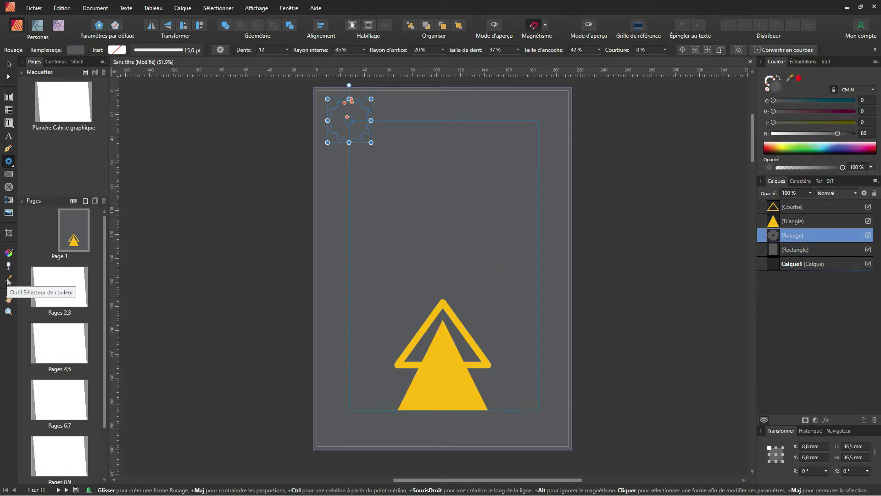
Fill the gear with the yellow sampled from the solid triangle, and add that colour to the swatch palette.
left_click(803, 61)
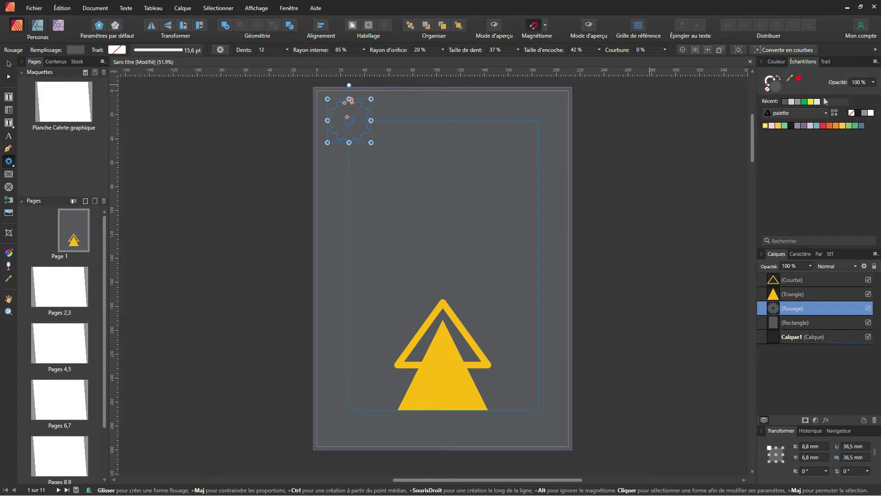
left_click(8, 280)
left_click(447, 357)
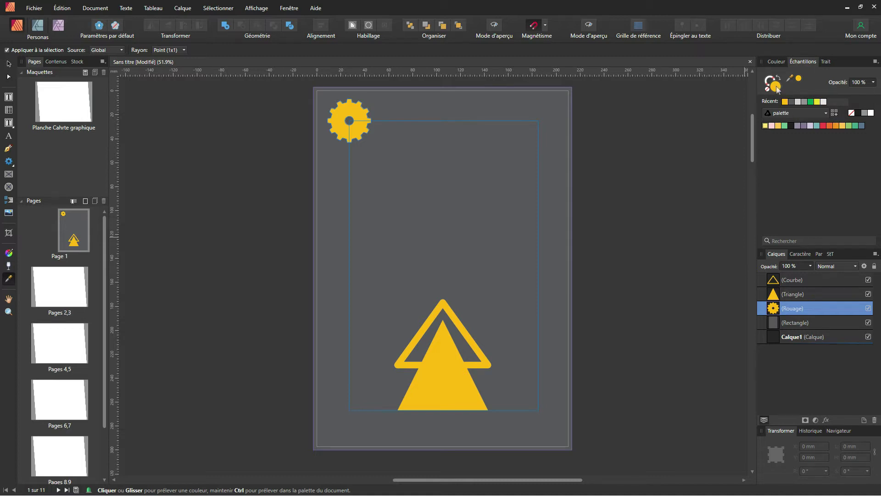
left_click(835, 114)
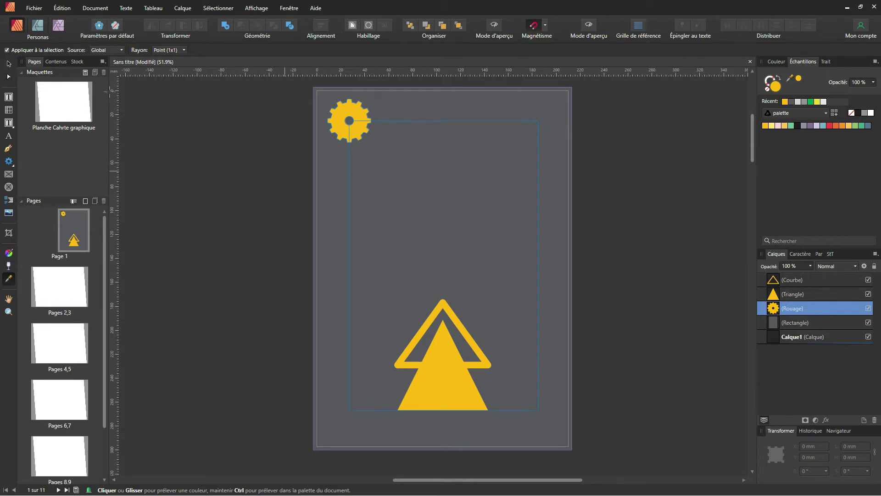
Move the gear to Page 1's upper-right corner and place an enlarged copy, about 58.7 mm, beside it.
left_click(8, 63)
left_click_drag(354, 114, 538, 146)
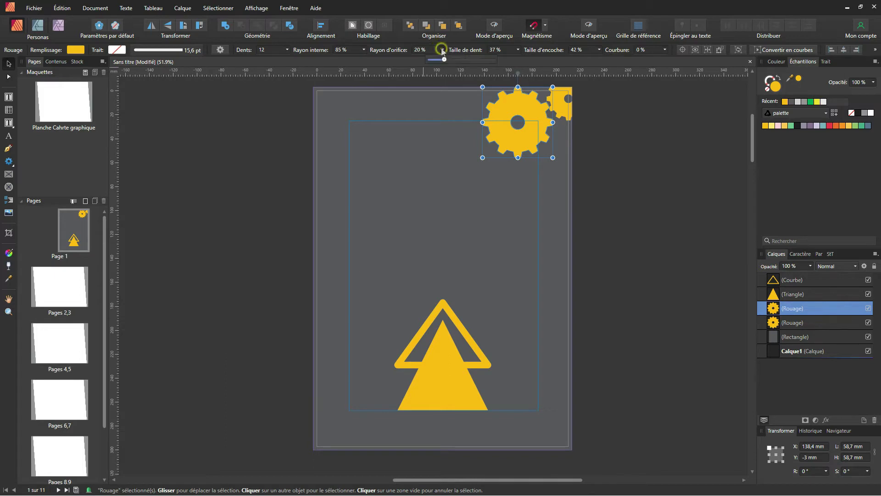
Set the larger gear's hole radius to 51% and its tooth size to 30%, and deselect it.
left_click_drag(444, 59, 467, 61)
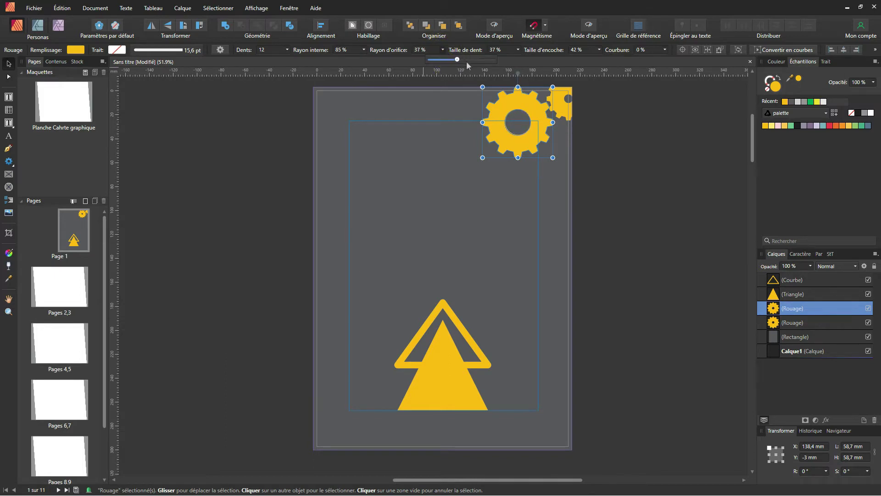
left_click(518, 49)
mouse_move(520, 59)
left_mouse_down()
mouse_move(531, 60)
mouse_move(516, 61)
left_mouse_up()
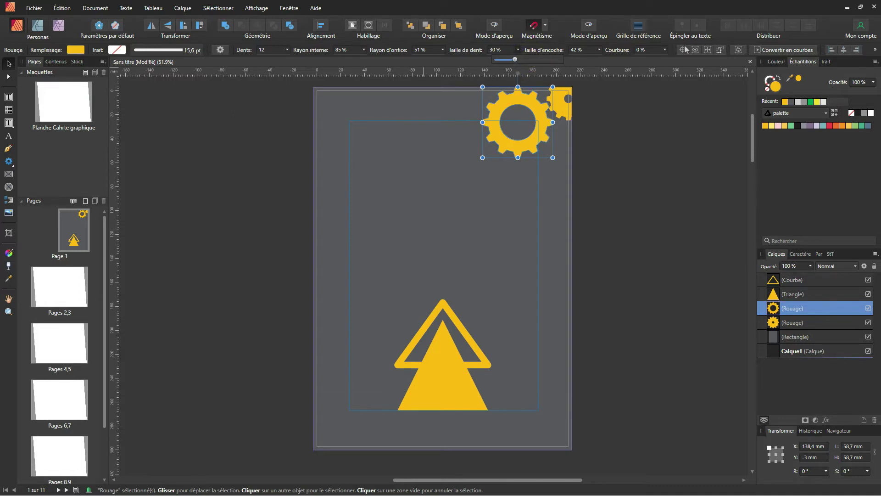
left_click(644, 188)
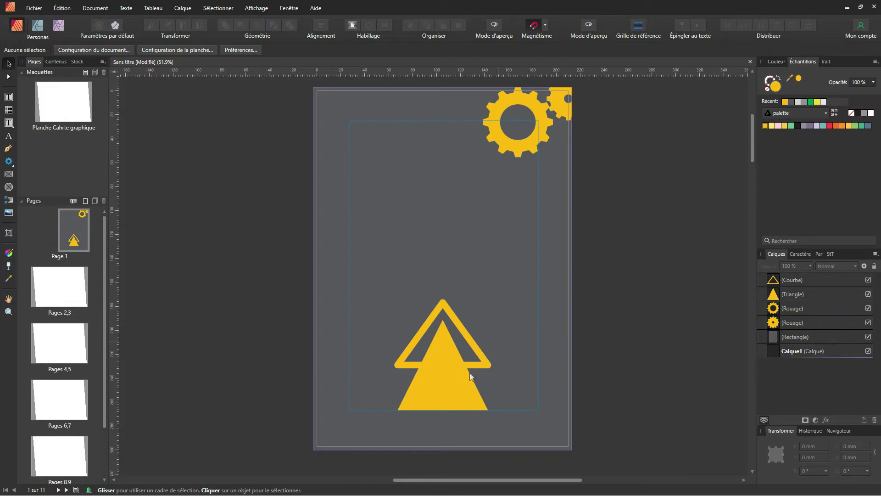
Delete the solid triangle and the outlined triangle from Page 1.
left_click(443, 373)
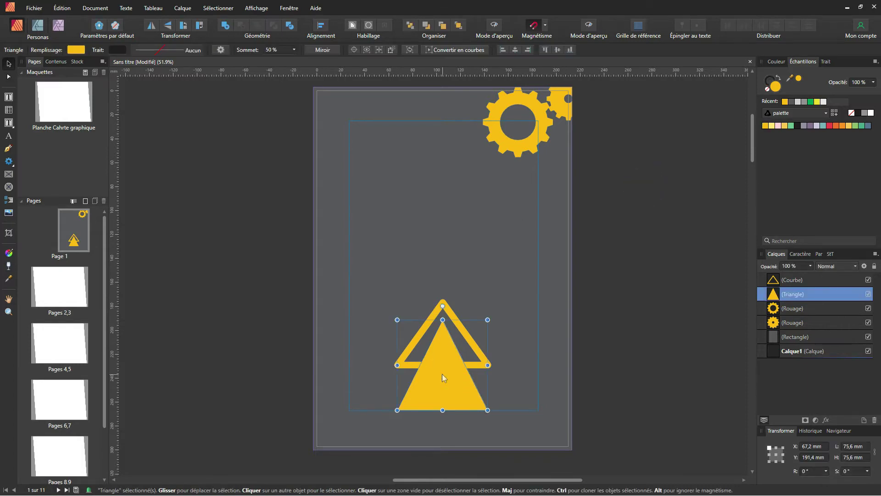
key("Delete")
left_click(438, 365)
key("Delete")
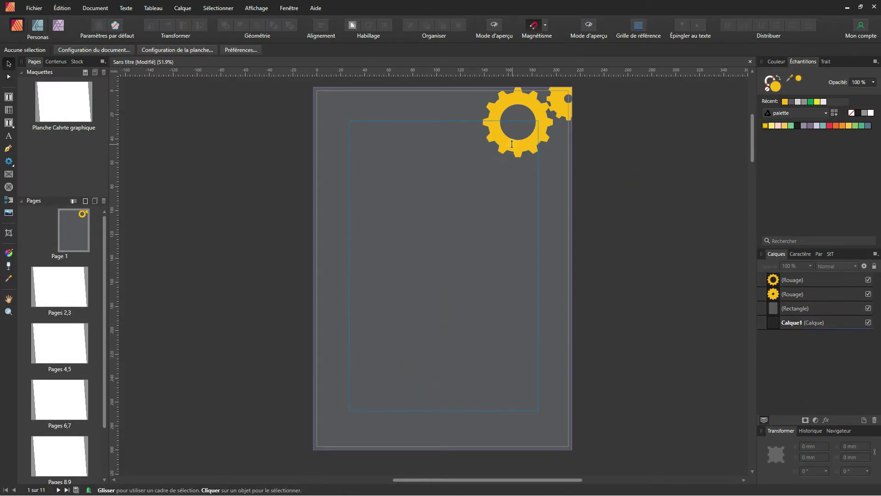
Duplicate both gears together into Page 1's lower-left corner, at about X -17.9 mm, Y 241.7 mm.
left_click(510, 146)
left_click(565, 118, "shift")
left_click_drag(565, 110, 376, 413)
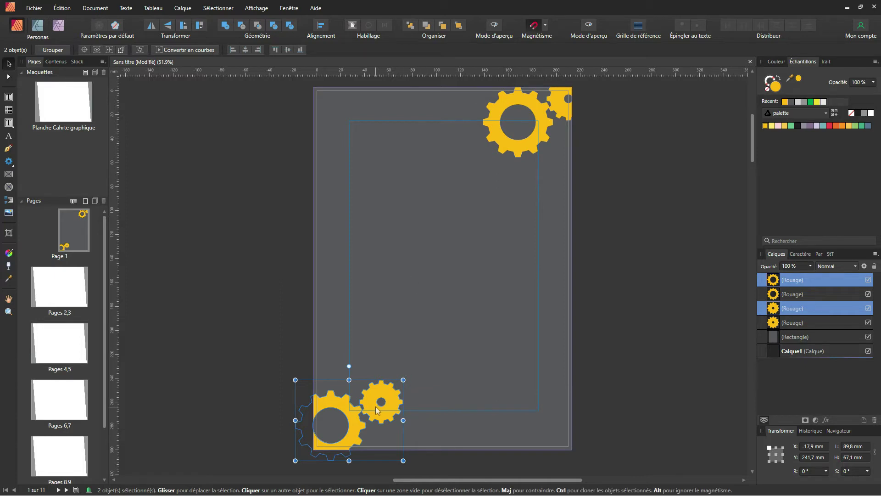
Open the Planche Cahrte graphique master spread and delete its two grey side bands.
left_click(64, 102)
left_click(63, 102)
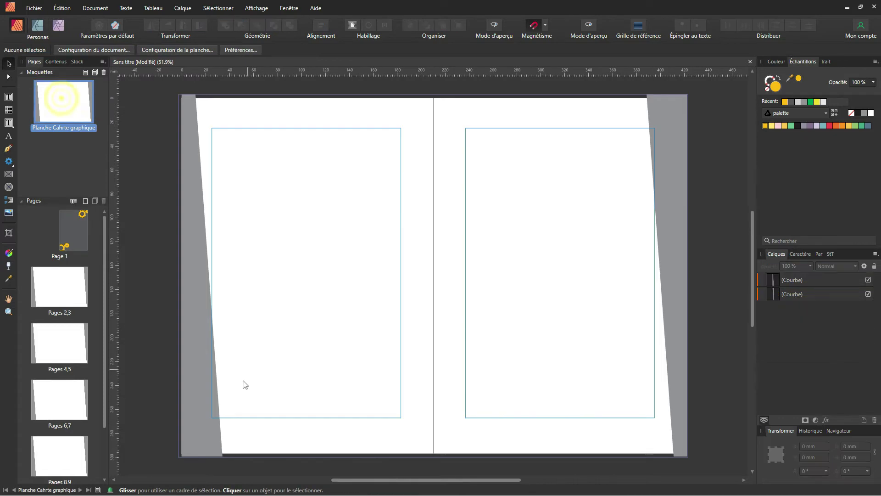
left_click(209, 390)
key("Delete")
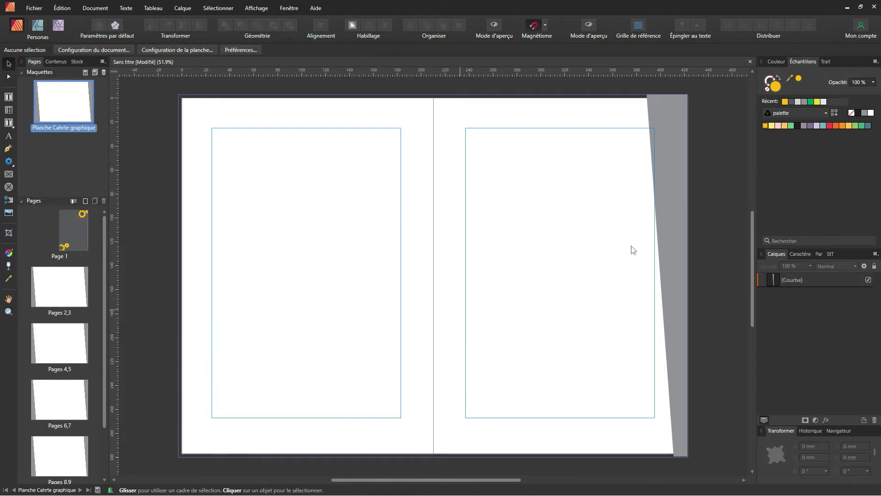
left_click(676, 161)
key("Delete")
Paste the two copied gears into the lower-left corner of the master spread.
left_click(421, 154)
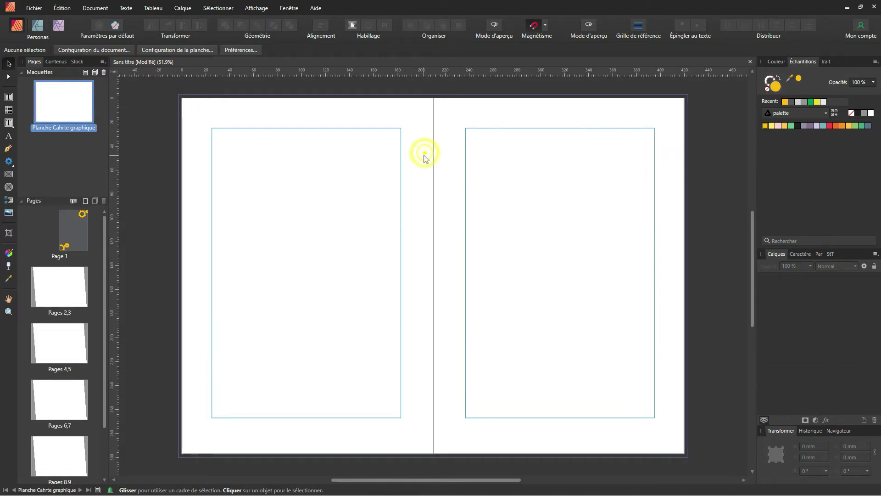
key("ctrl+v")
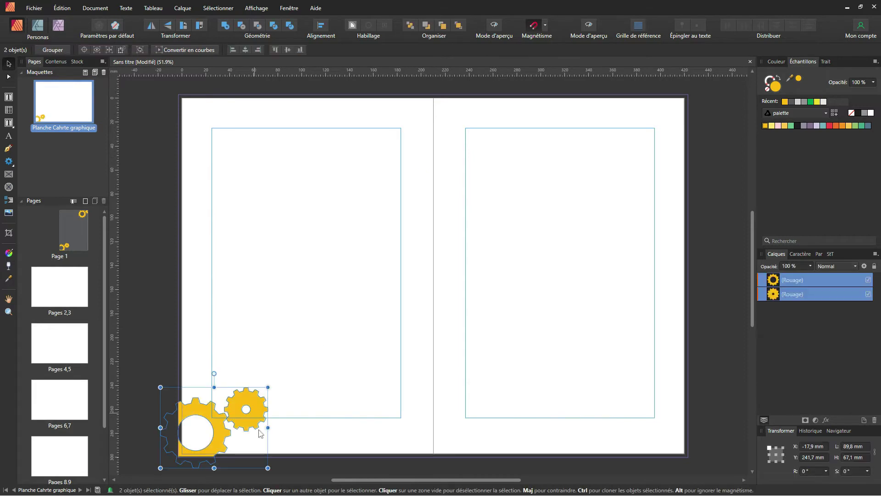
Place a grouped, horizontally mirrored and slightly smaller copy of both gears in the master spread's lower-right corner.
left_click_drag(306, 425, 682, 404)
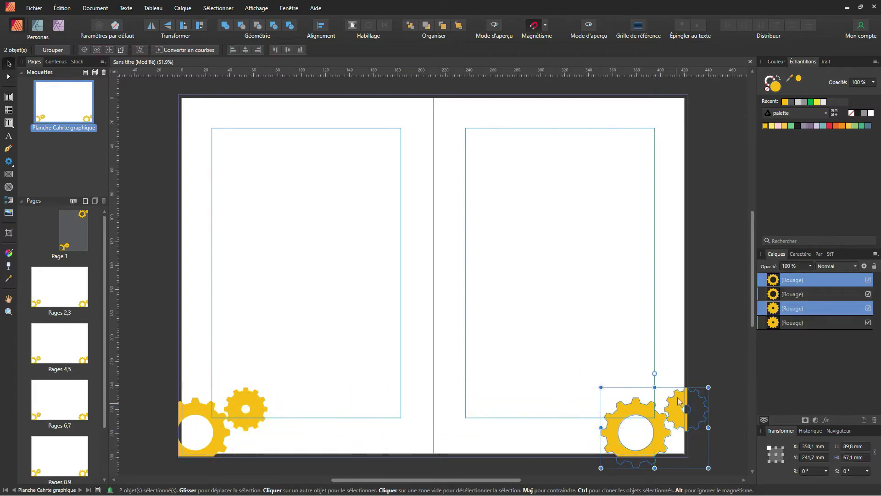
key("ctrl+g")
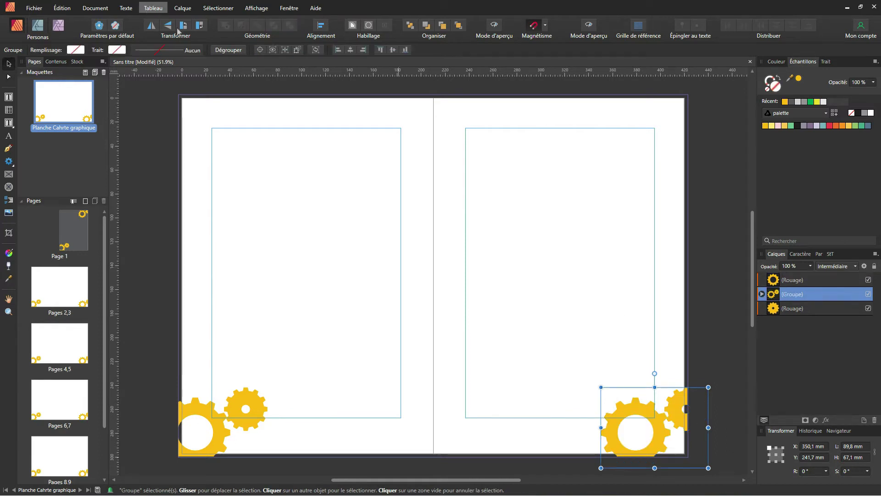
left_click(152, 26)
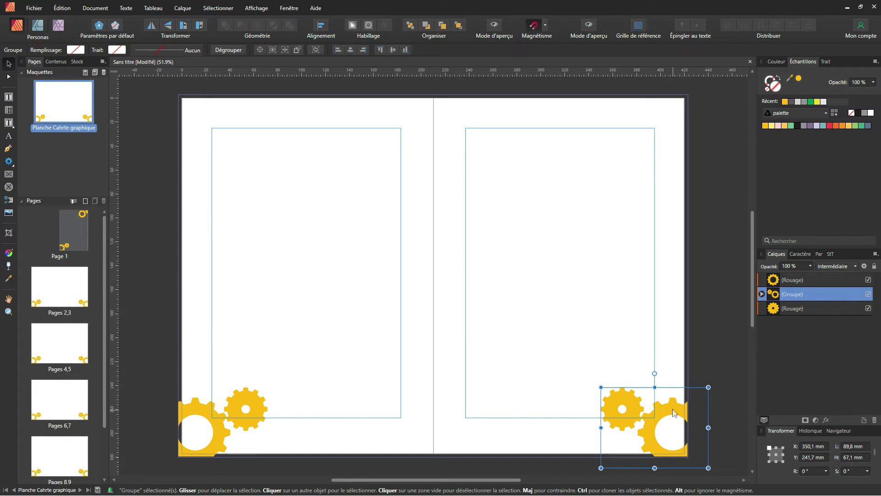
left_click_drag(674, 412, 667, 409)
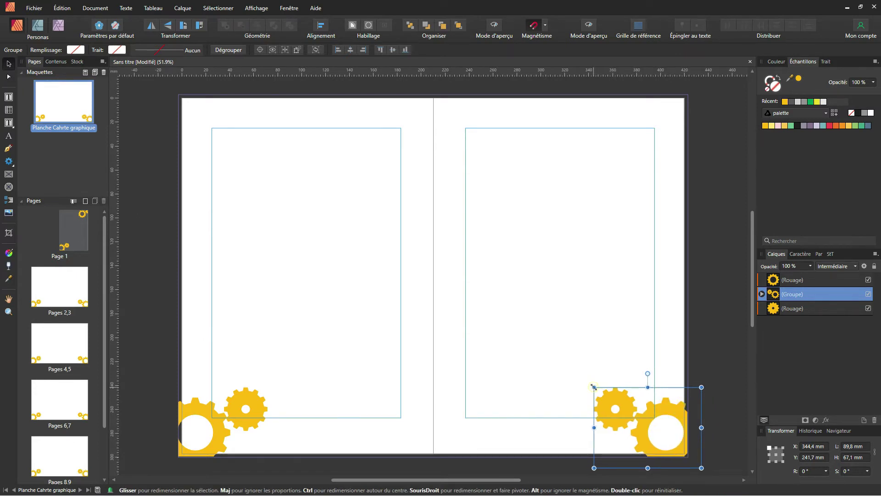
left_click_drag(594, 387, 616, 404)
Enlarge the small gear in the master spread's lower-left corner to about 54.8 mm, positioned right beside the large gear.
left_click(250, 403)
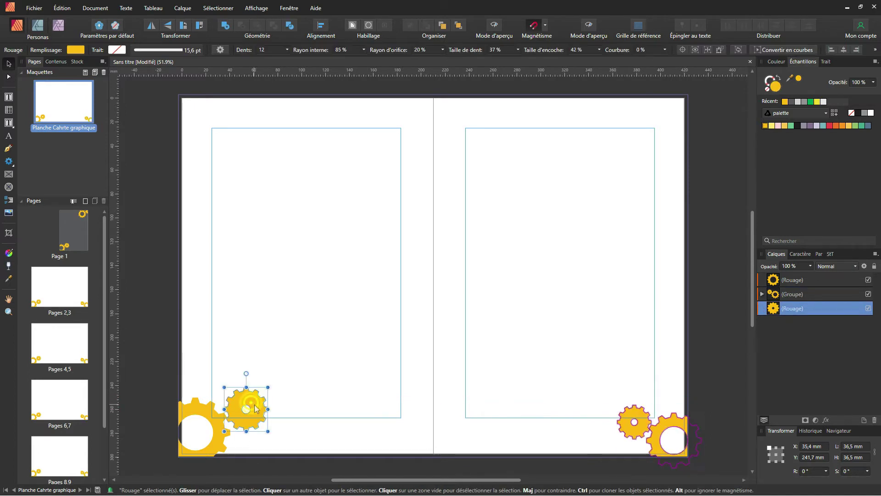
left_click(205, 434, "shift")
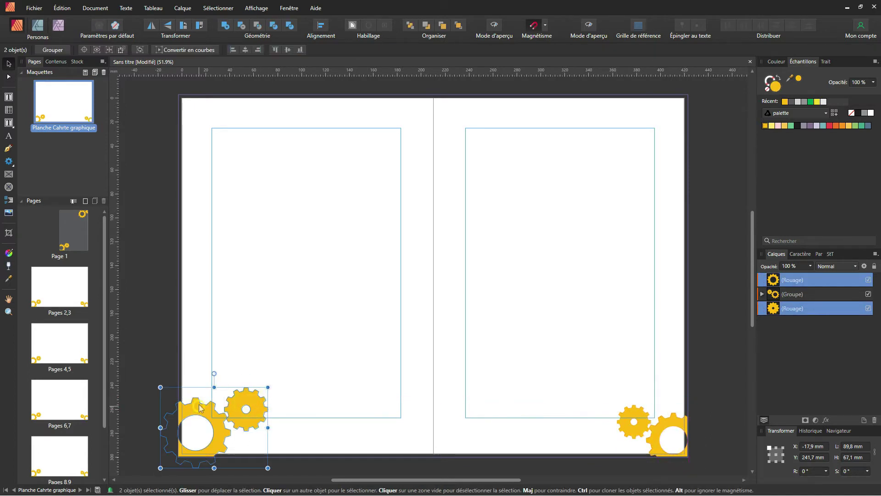
left_click(264, 396)
scroll(269, 390, "up", 1)
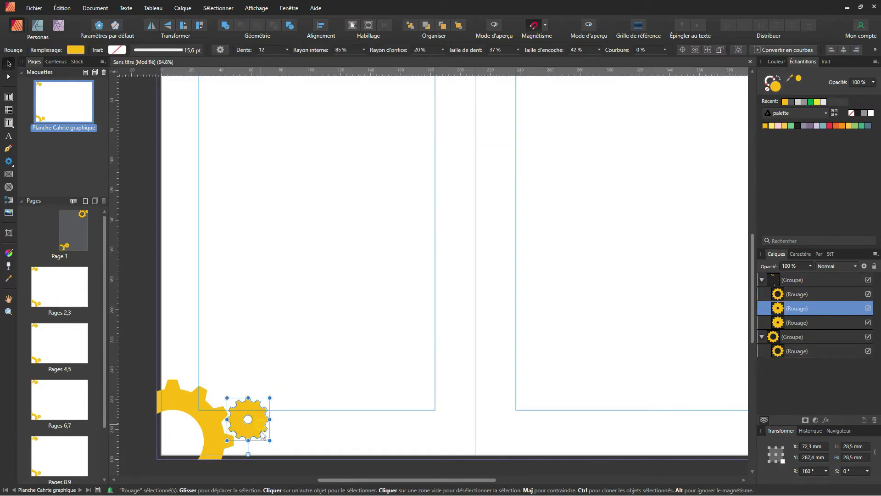
mouse_move(261, 427)
left_mouse_down()
mouse_move(260, 441)
mouse_move(294, 470)
mouse_move(278, 412)
mouse_move(272, 420)
left_mouse_up()
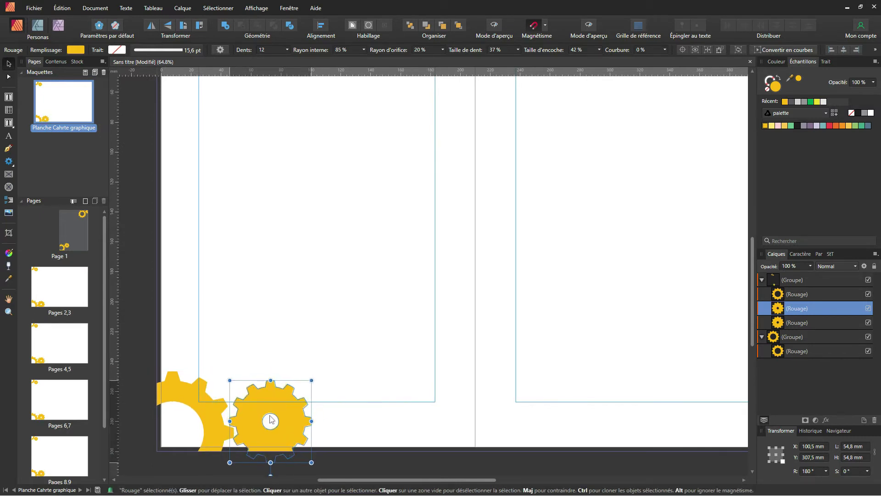
left_click(328, 434)
scroll(326, 424, "down", 2)
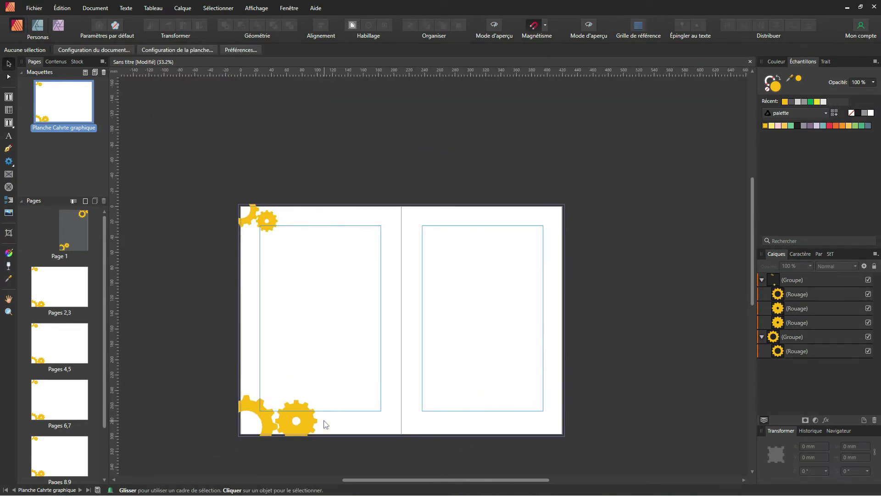
Combine the left page's gear group and the other gear group in its lower corner into a single group.
left_click(299, 422)
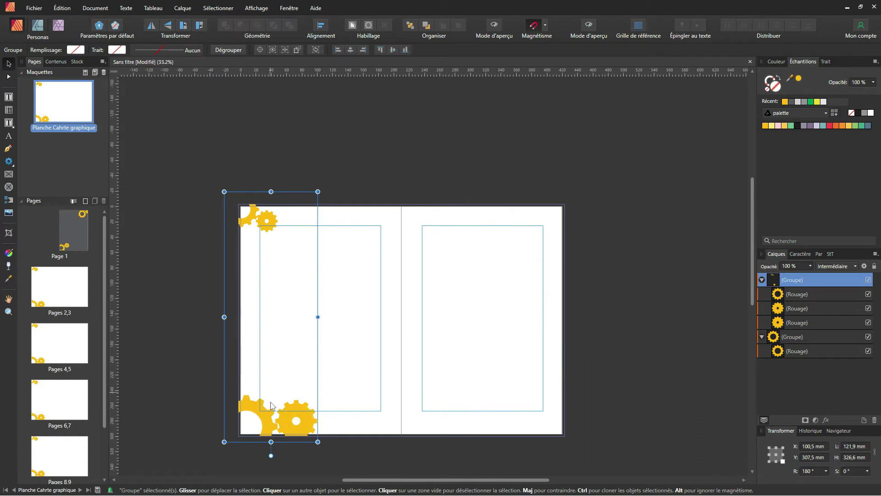
left_click_drag(265, 412, 521, 421)
key("ctrl+z")
left_click(250, 403, "shift")
key("ctrl+g")
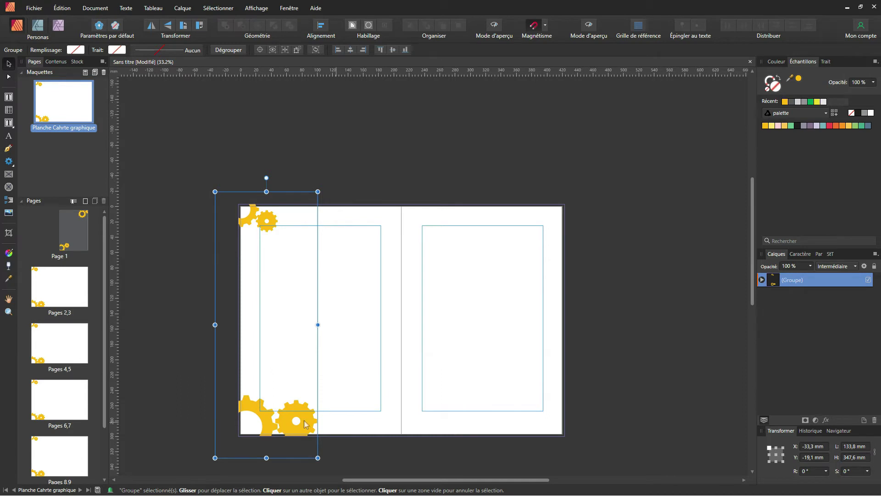
Duplicate the gear group onto the right page, flip it horizontally and fit it against the outer page edge.
left_click_drag(333, 425, 572, 442)
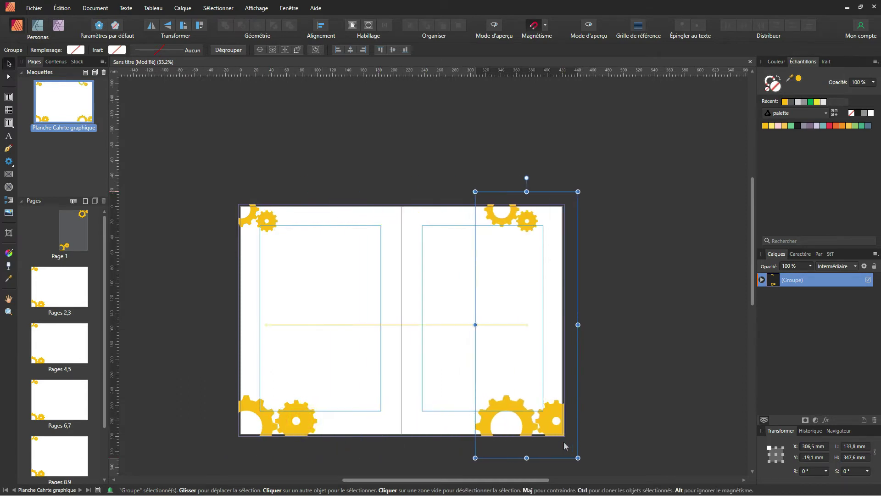
left_click(151, 25)
left_click_drag(560, 409, 568, 406)
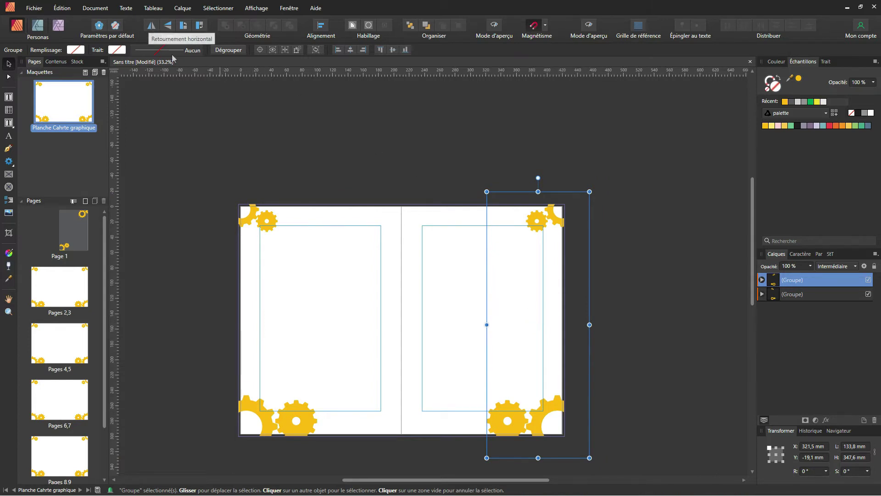
left_click(628, 336)
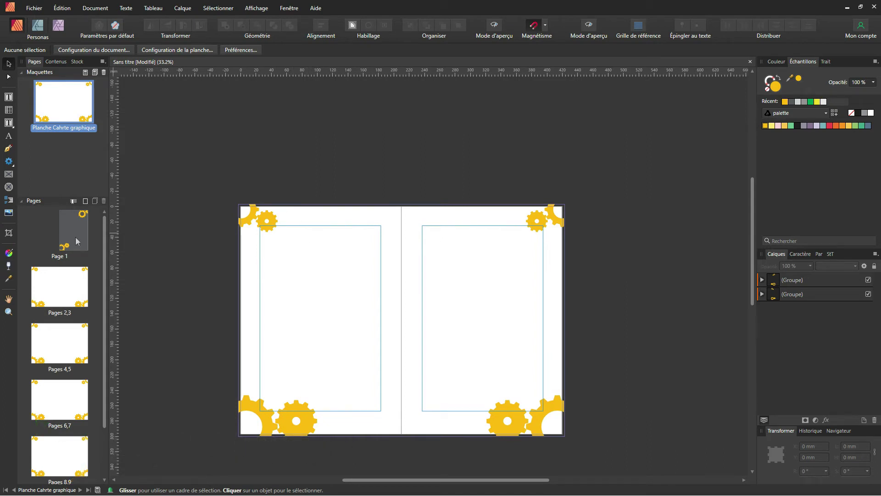
Add the artistic text "Affinity" in the upper part of the master's right page.
left_click(8, 123)
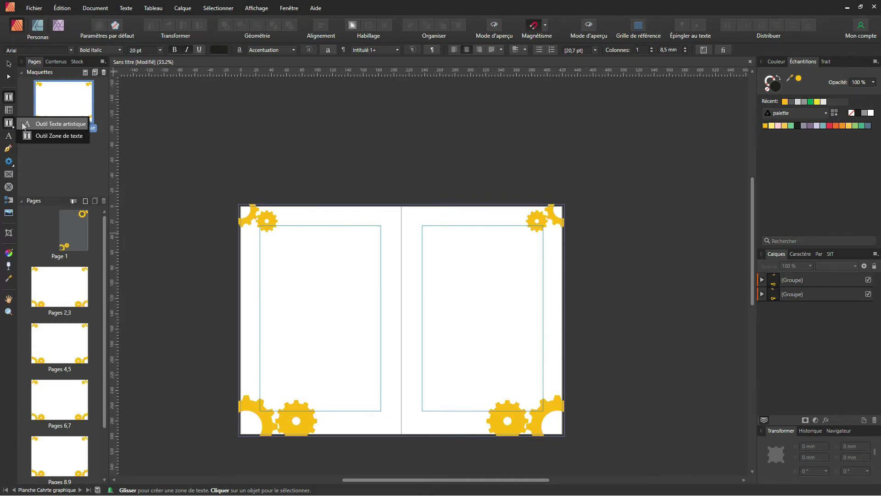
left_click(25, 123)
left_click(440, 282)
type("A")
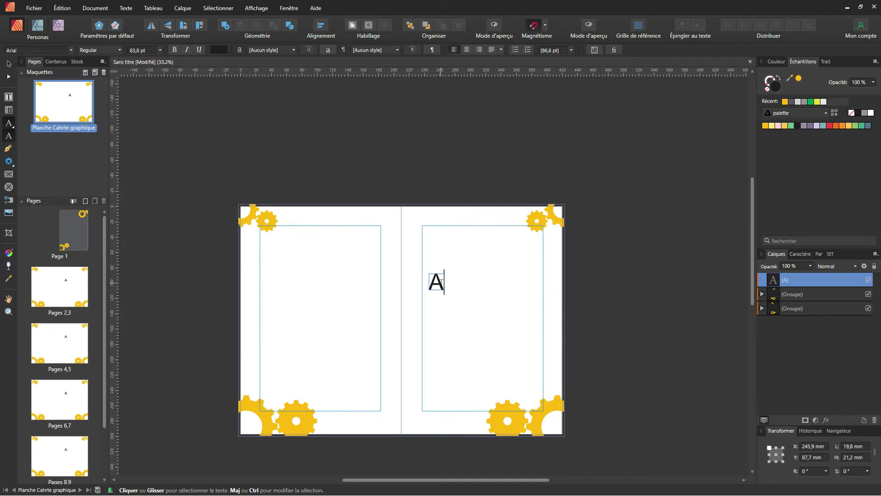
double_click(441, 282)
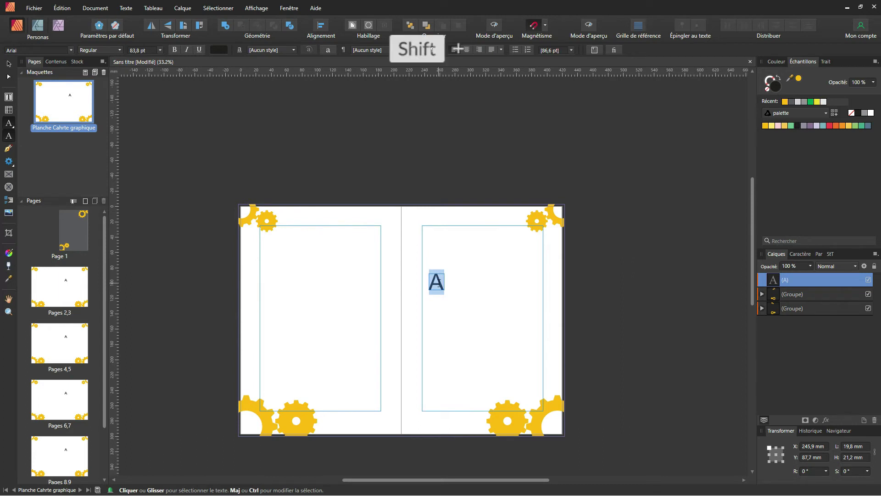
left_click(444, 282)
type("ffinity")
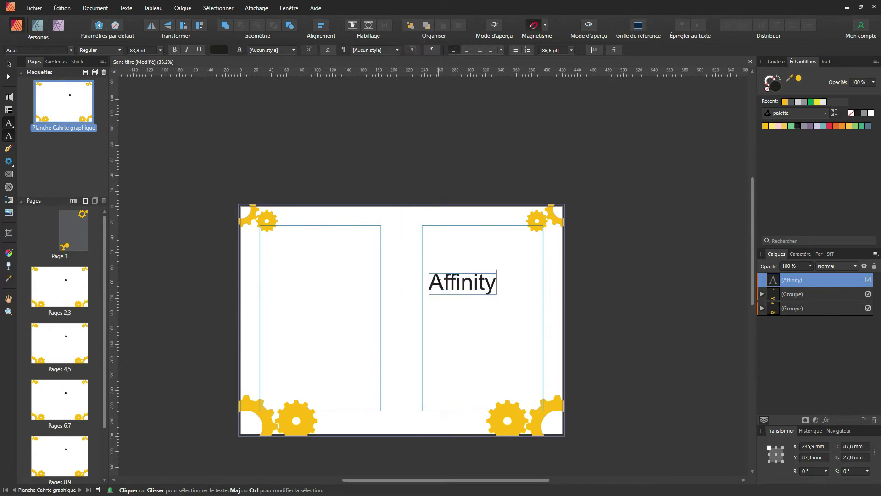
key("Escape")
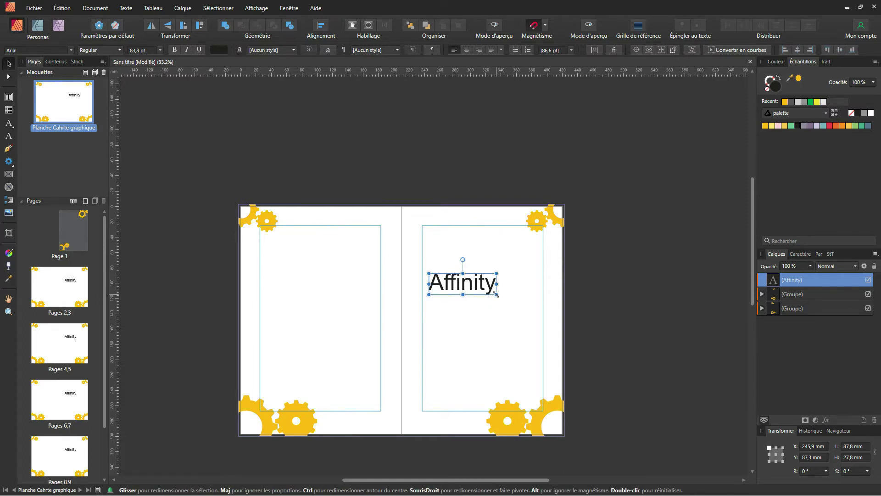
Enlarge the "Affinity" title to about 100 mm wide and move it to the upper-left corner of the right page's margins.
mouse_move(497, 294)
left_mouse_down()
mouse_move(508, 308)
mouse_move(367, 339)
mouse_move(525, 335)
mouse_move(523, 312)
mouse_move(601, 367)
mouse_move(574, 317)
mouse_move(477, 266)
mouse_move(550, 343)
mouse_move(503, 278)
left_mouse_up()
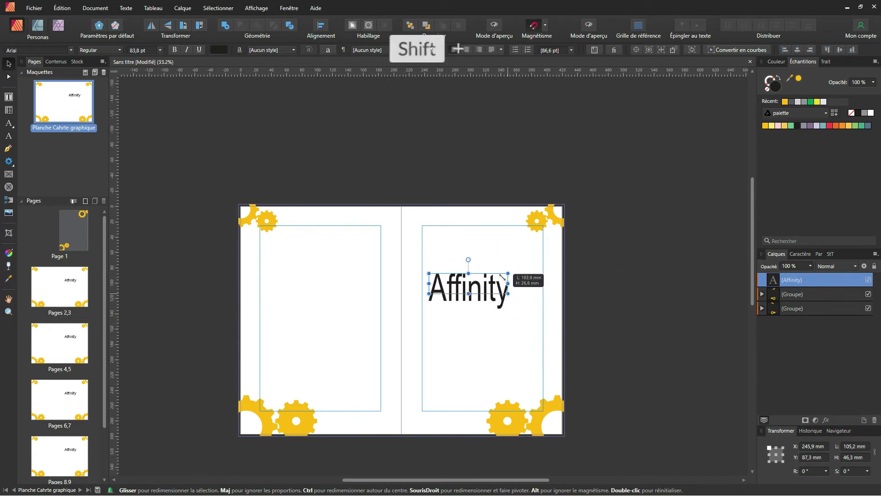
left_click_drag(519, 315, 502, 309)
left_click_drag(469, 348, 475, 299)
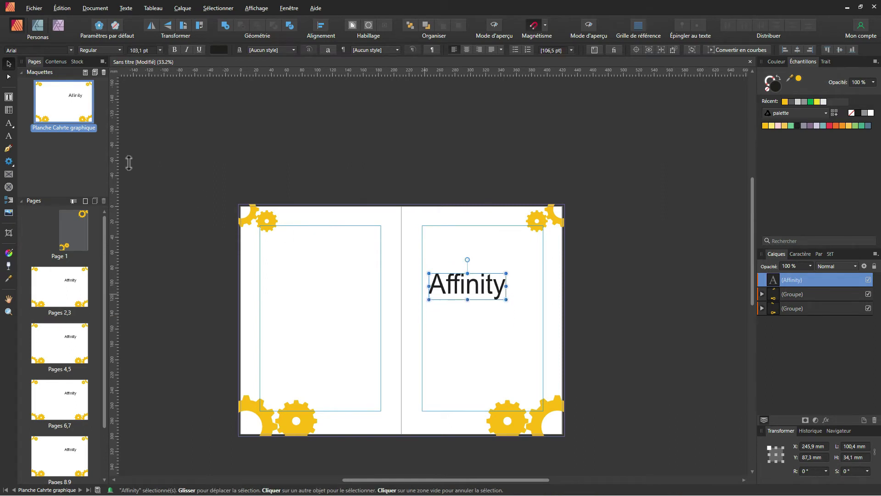
Draw a text frame about 100 by 102 mm beneath the title and fill it with sample text.
key("t")
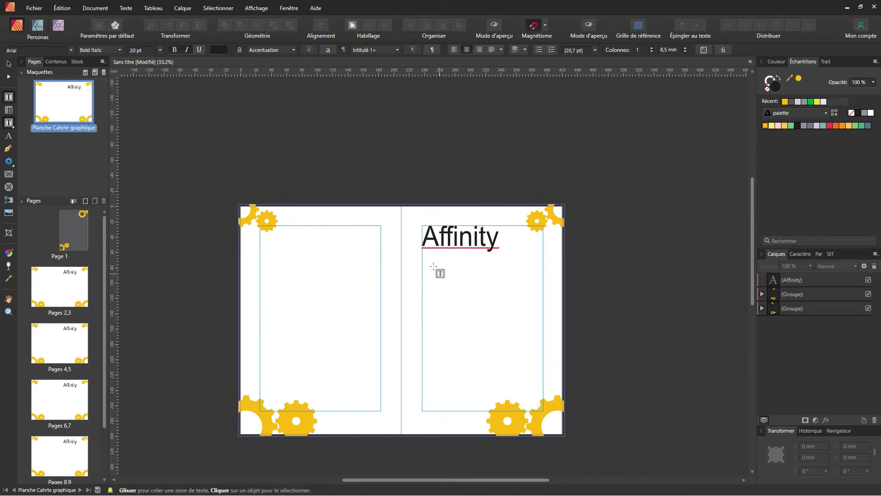
left_click_drag(423, 258, 499, 335)
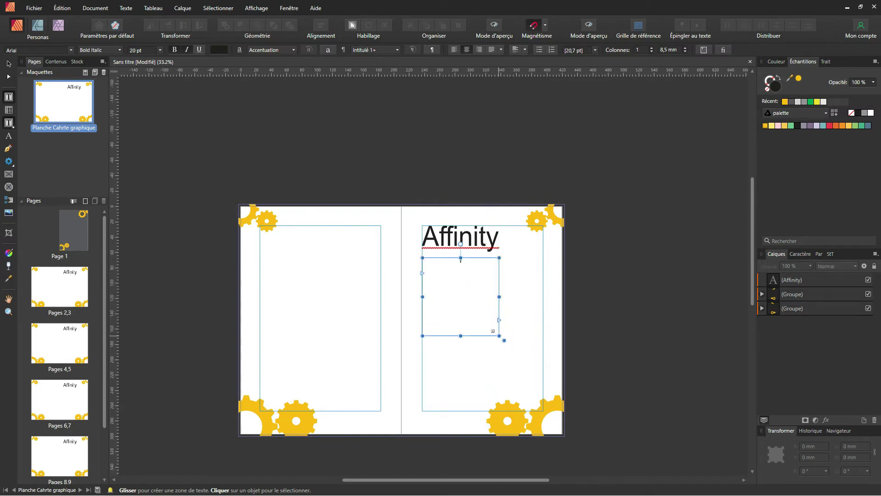
right_click(458, 289)
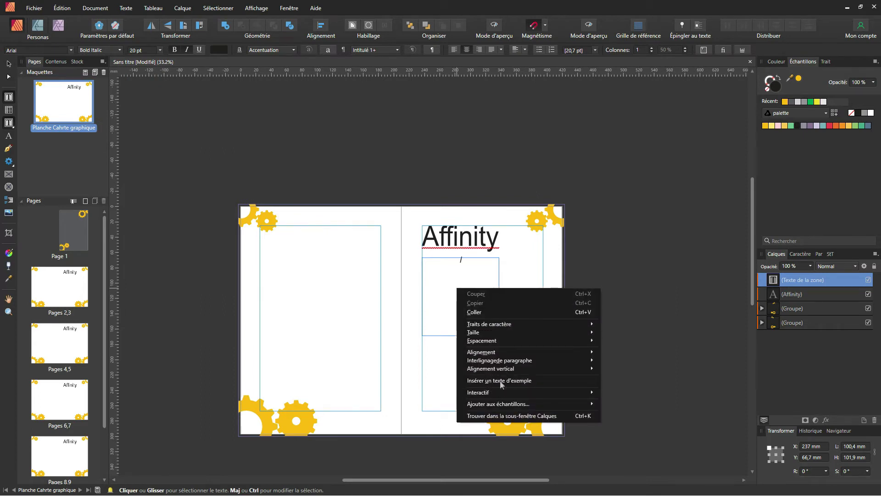
mouse_move(501, 390)
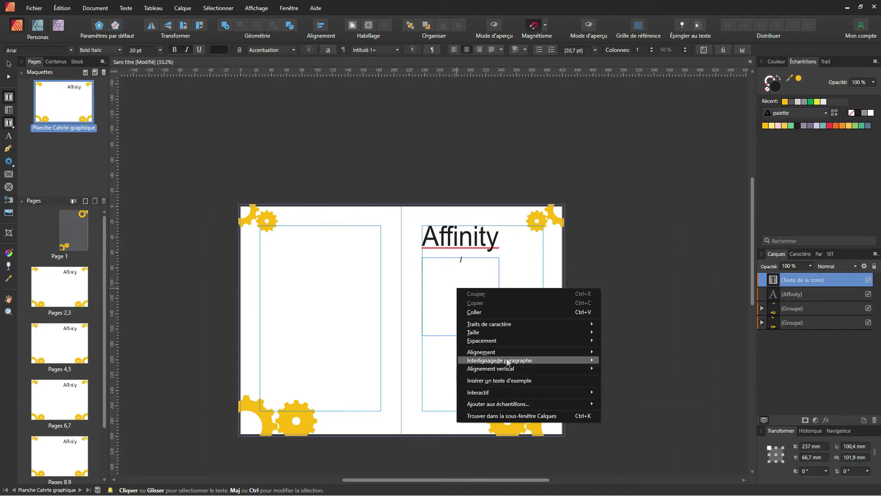
left_click(488, 382)
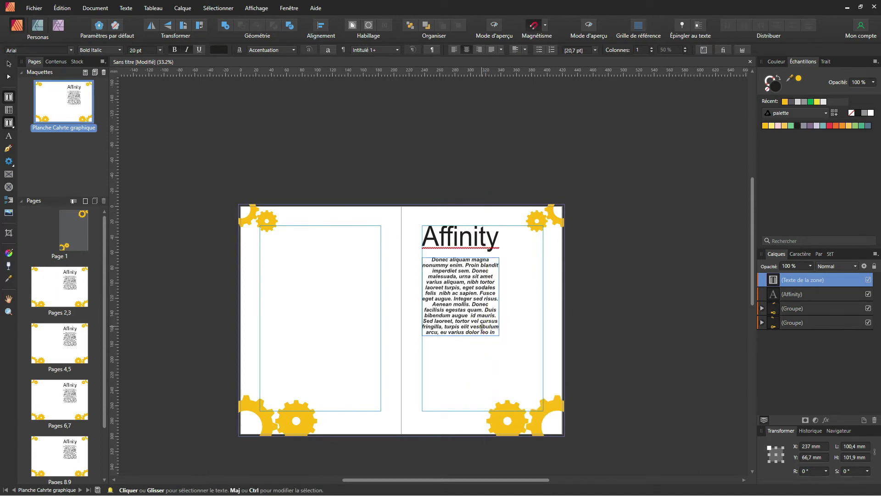
Set all the sample text to the Regular font style at 14 pt.
key("ctrl+a")
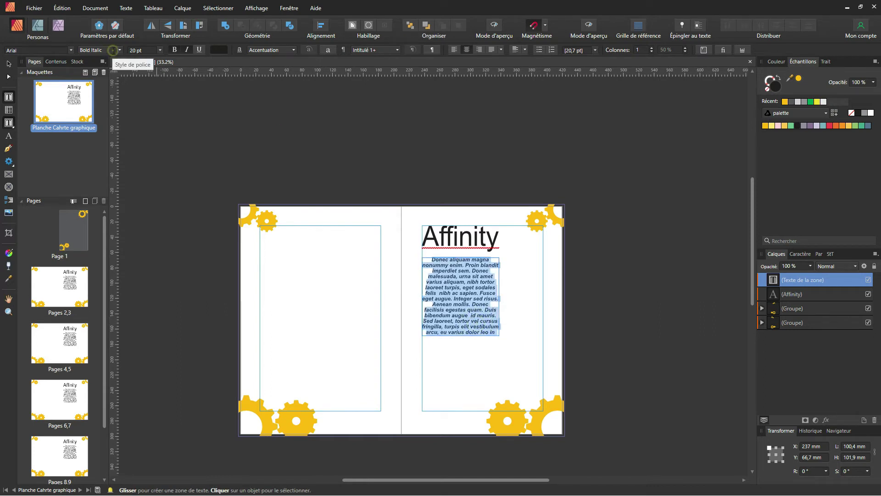
left_click(110, 49)
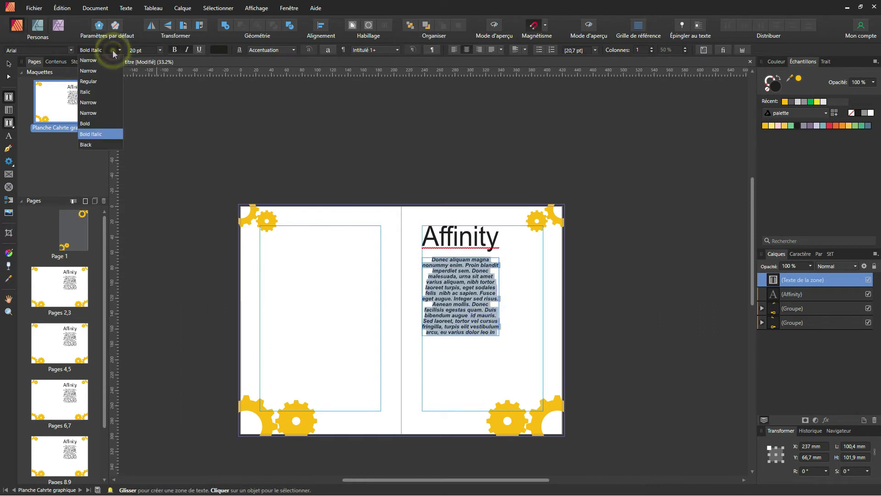
left_click(88, 83)
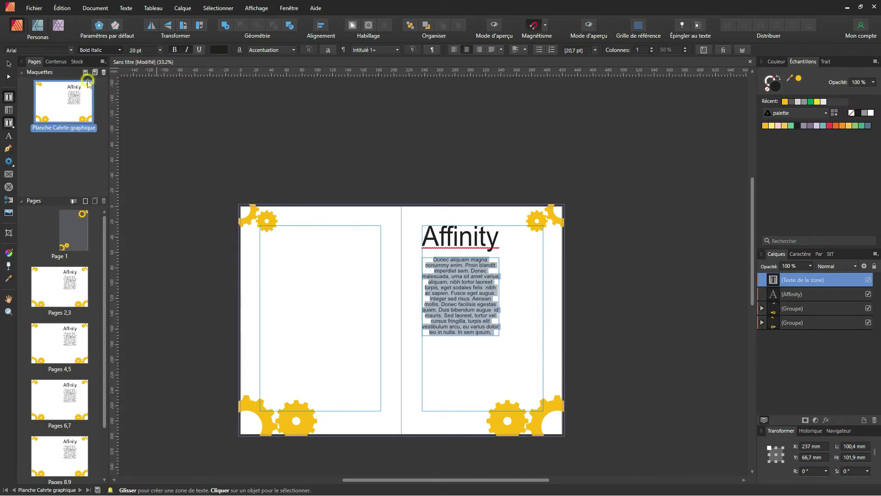
left_click(161, 50)
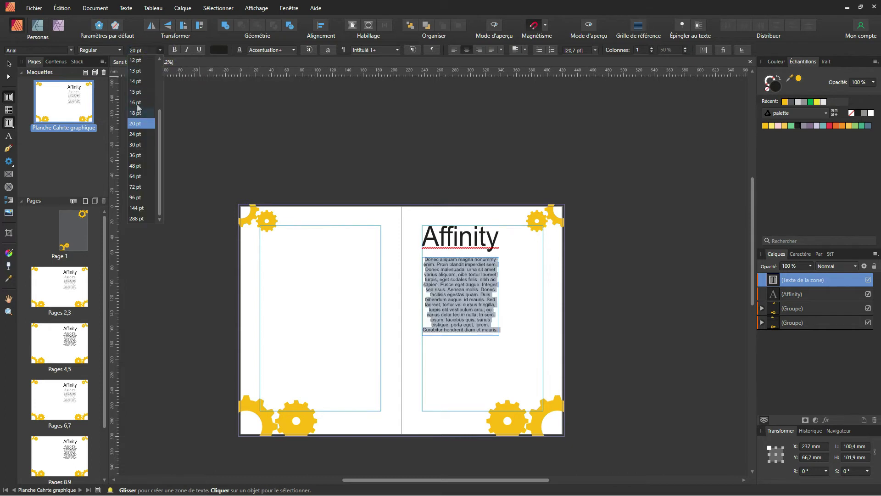
left_click(135, 81)
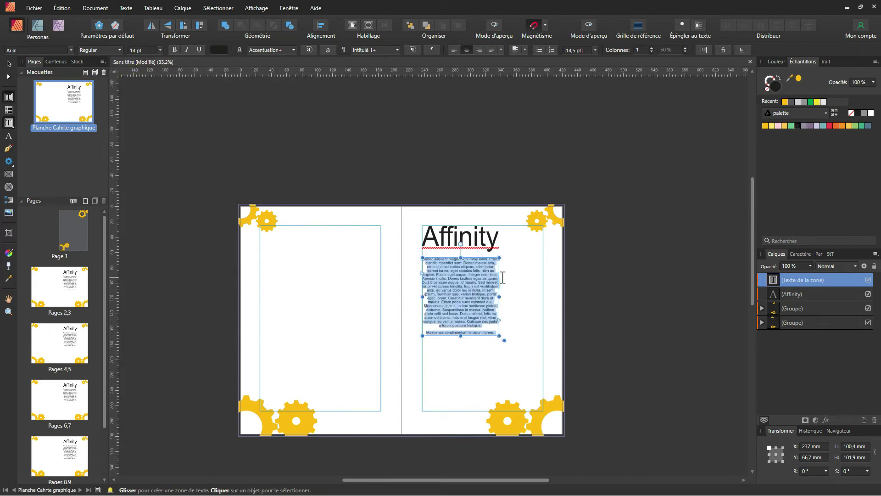
Justify the sample text and extend its frame downward to a height of about 154 mm.
left_click(455, 49)
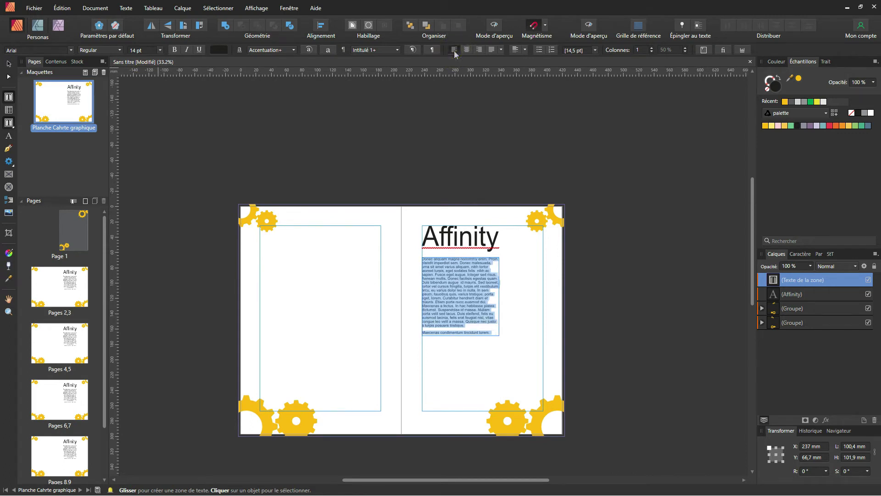
left_click(491, 49)
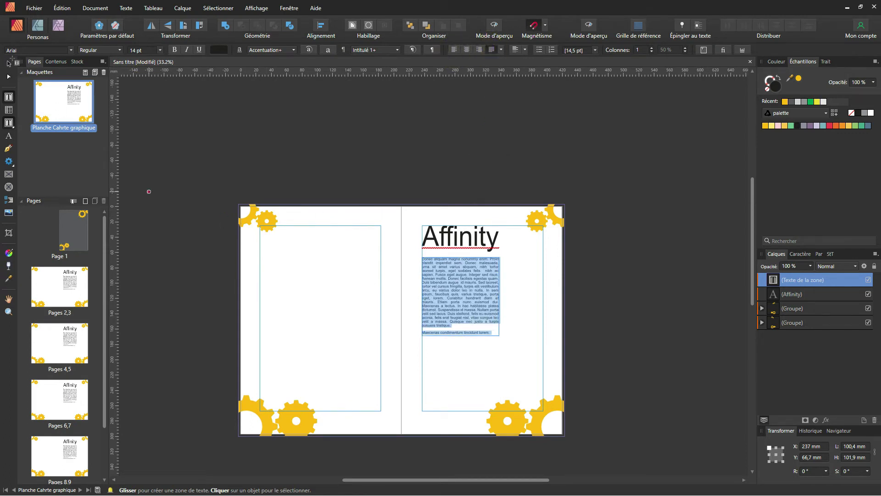
left_click(8, 63)
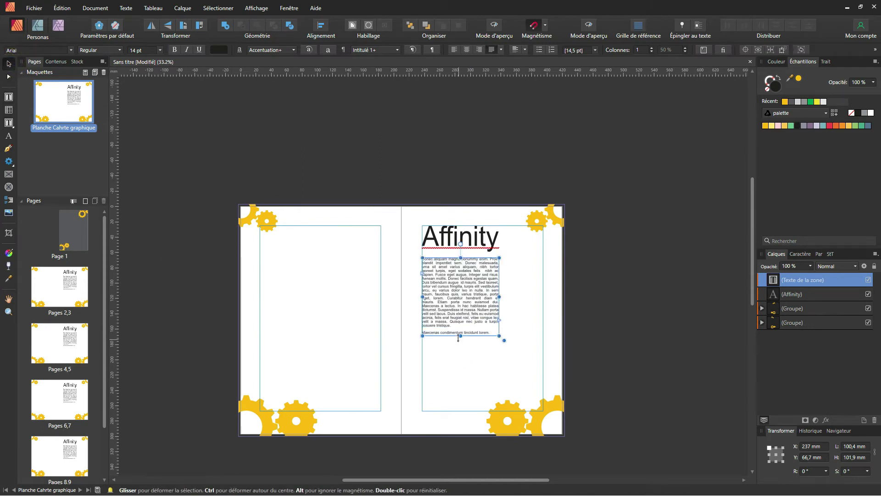
left_click_drag(459, 339, 461, 412)
Replace the title text "Affinity" on the master's right page with "Titre".
left_click(474, 240)
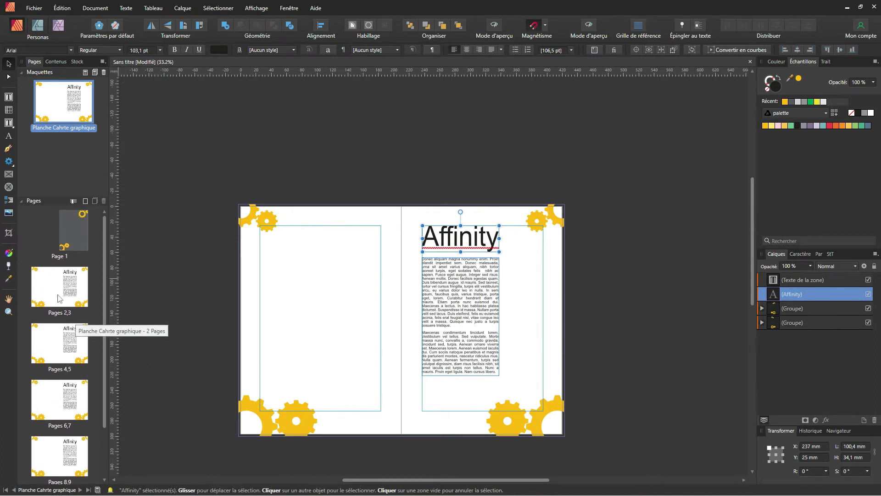
double_click(493, 238)
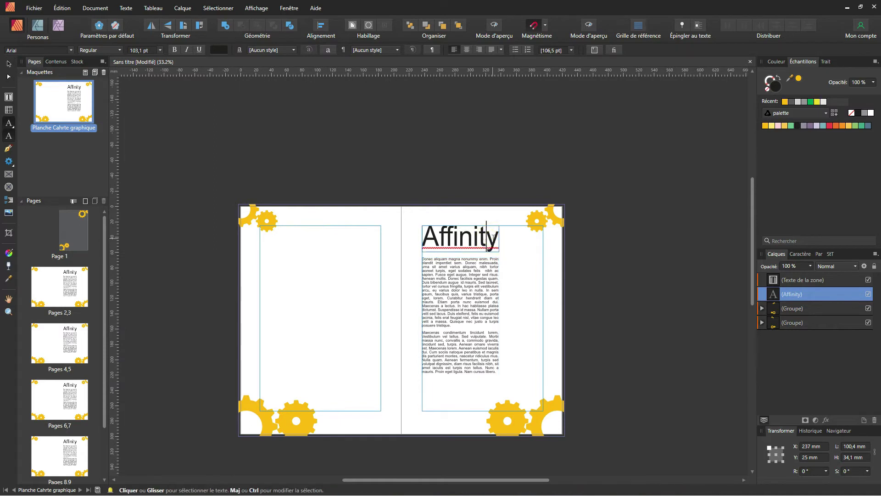
key("ctrl+a")
type("Titre")
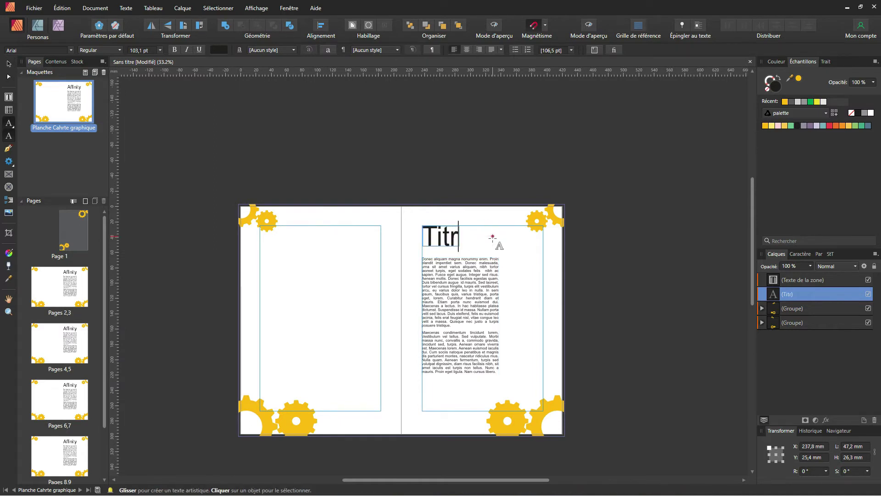
left_click(477, 283)
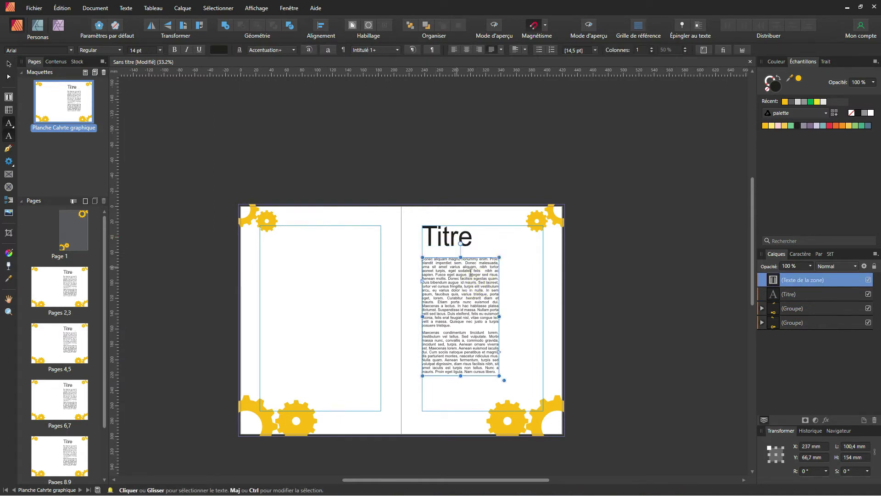
key("Escape")
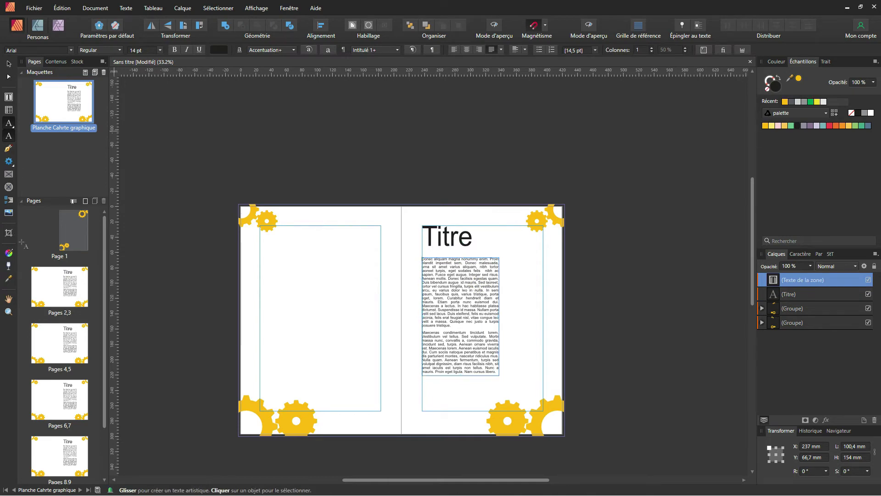
Open pages 2,3 and replace the "Titre" heading on the right page with "Partie 1".
double_click(69, 286)
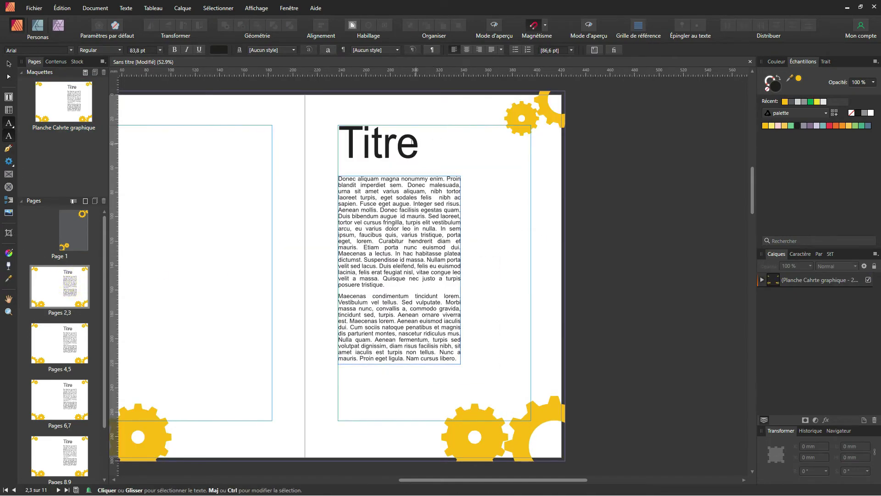
left_click_drag(413, 142, 335, 142)
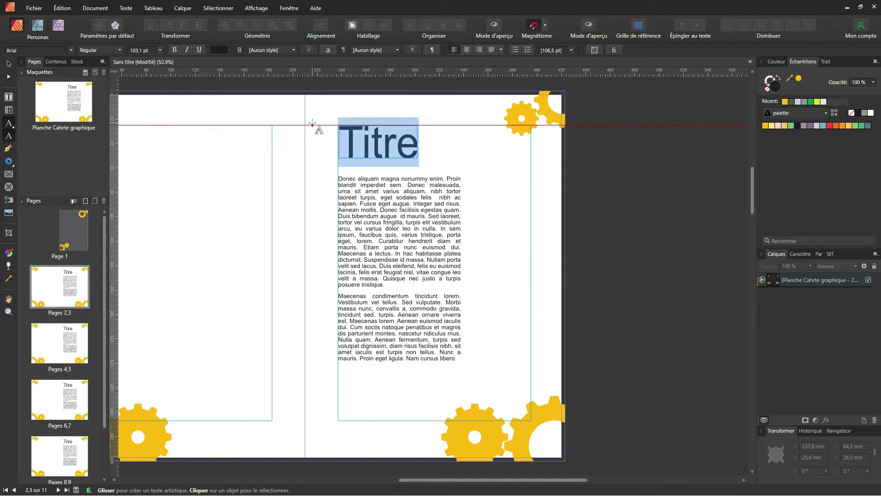
type("Partie ")
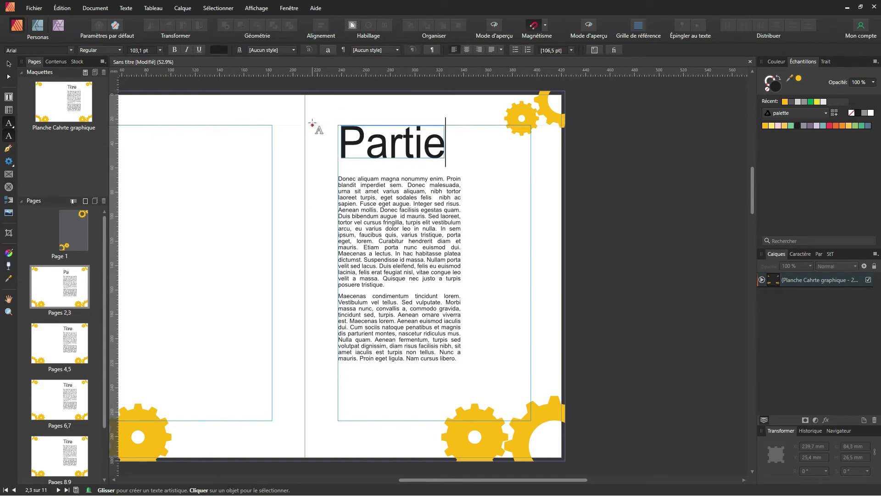
type("1")
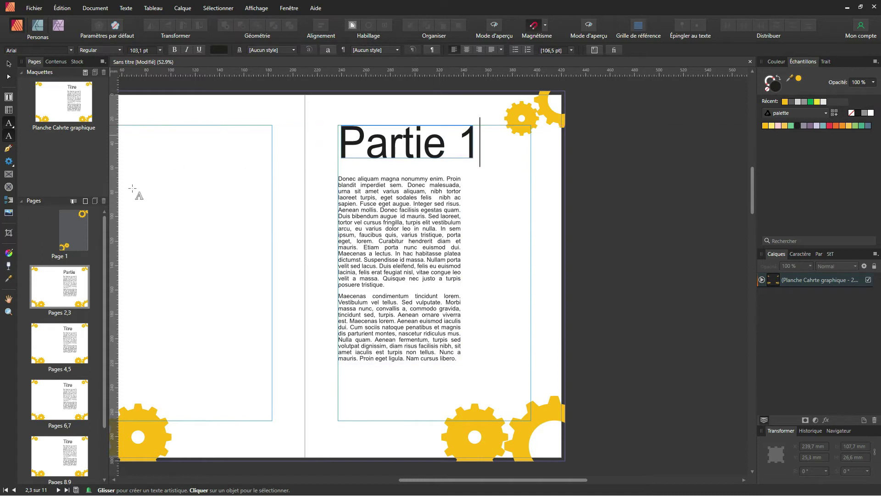
left_click(9, 63)
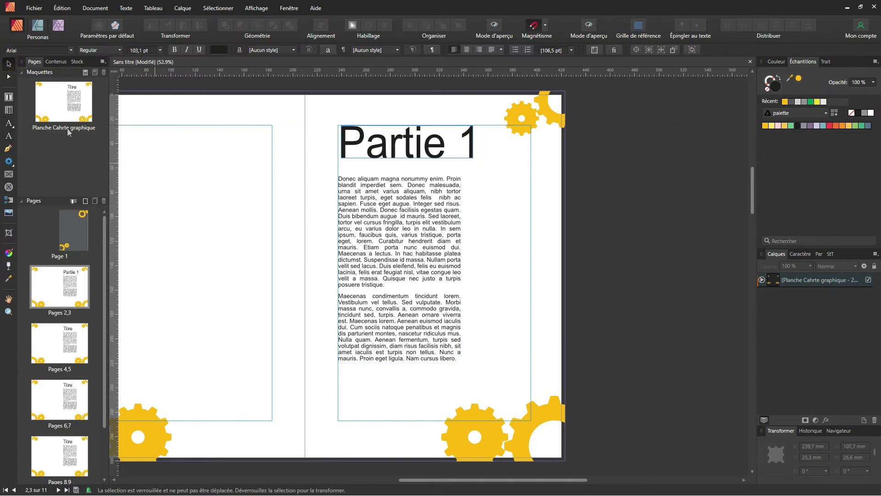
Clear the selection on pages 2,3 and open page 1.
left_click(396, 141)
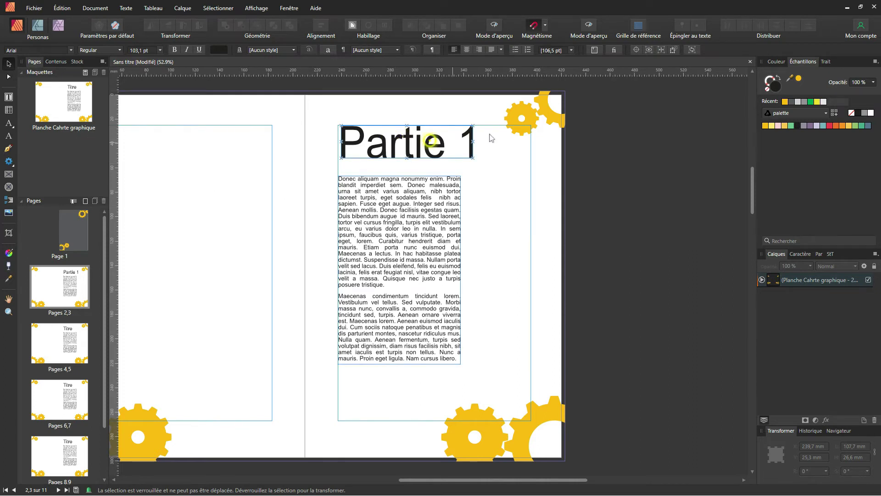
left_click(422, 171)
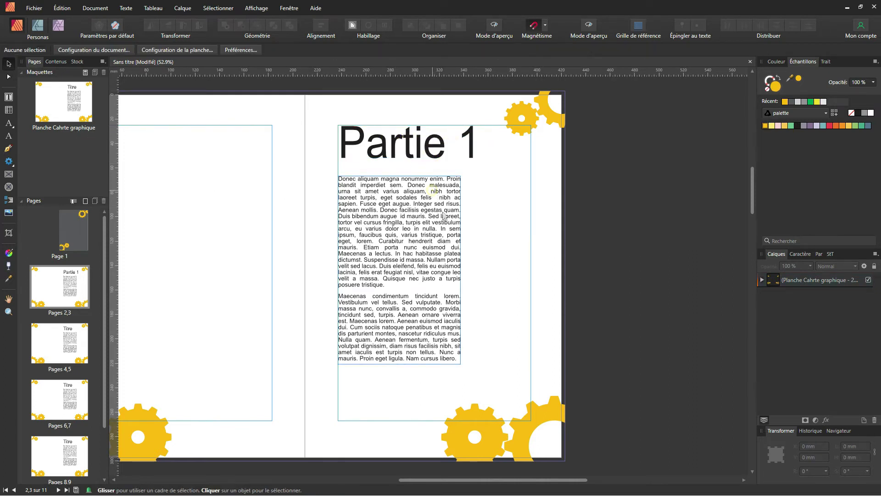
double_click(77, 226)
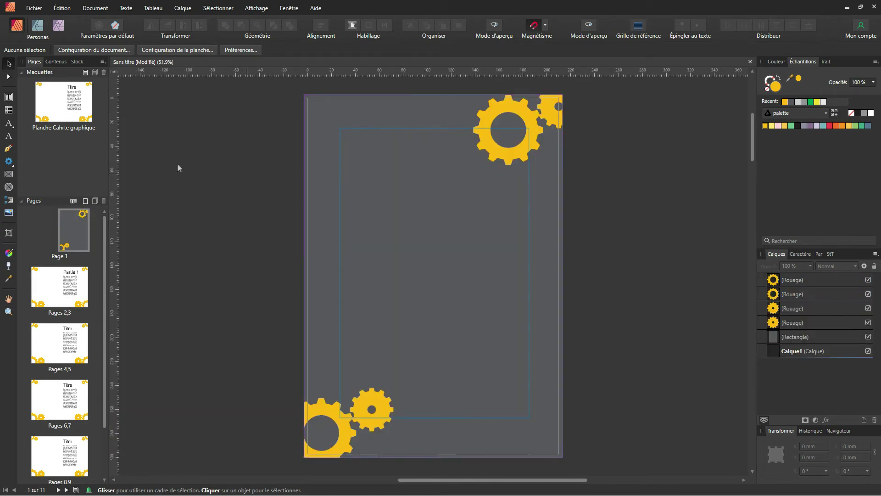
Start an artistic text on page 1, choose a light grey recent colour for it and leave it empty.
left_click(9, 123)
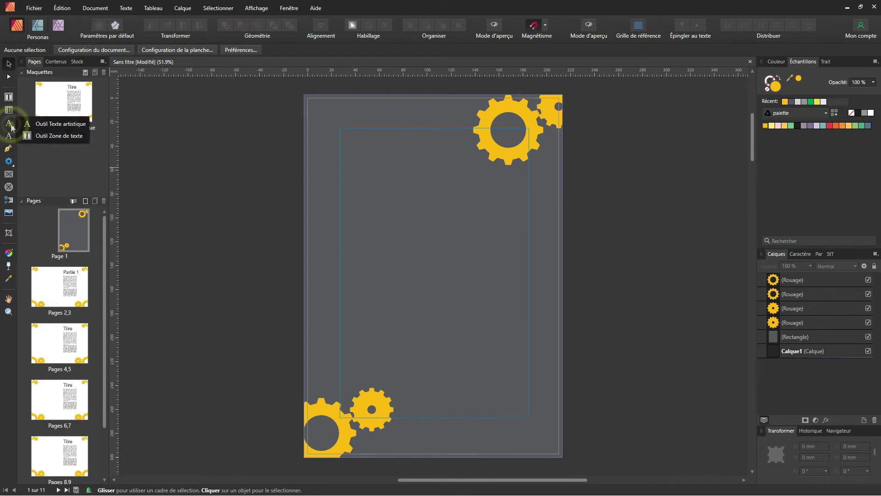
left_click(33, 129)
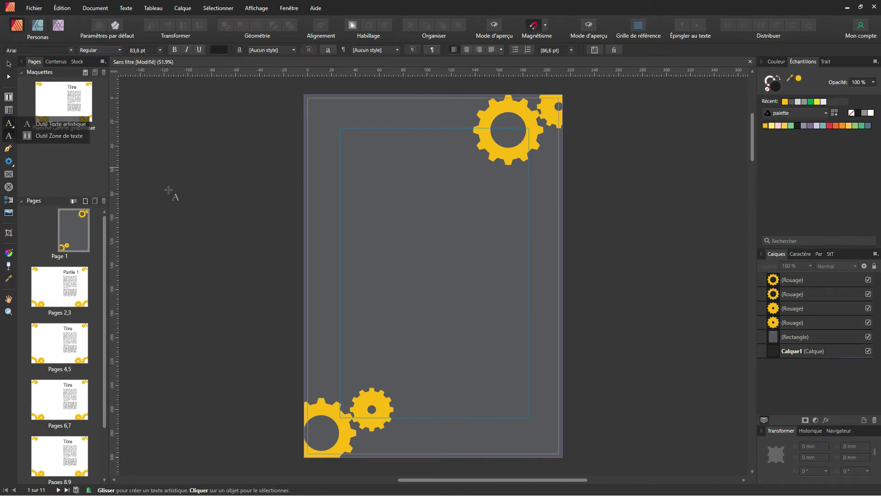
left_click_drag(341, 198, 436, 223)
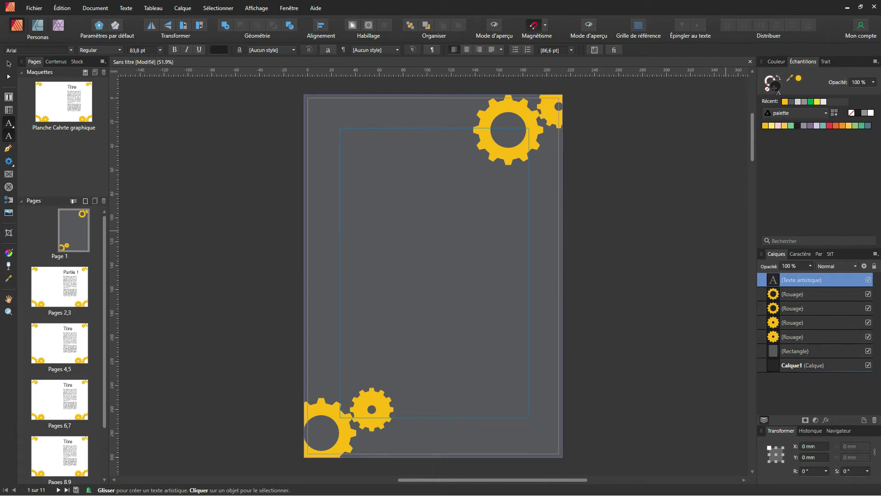
left_click(821, 102)
left_click(8, 64)
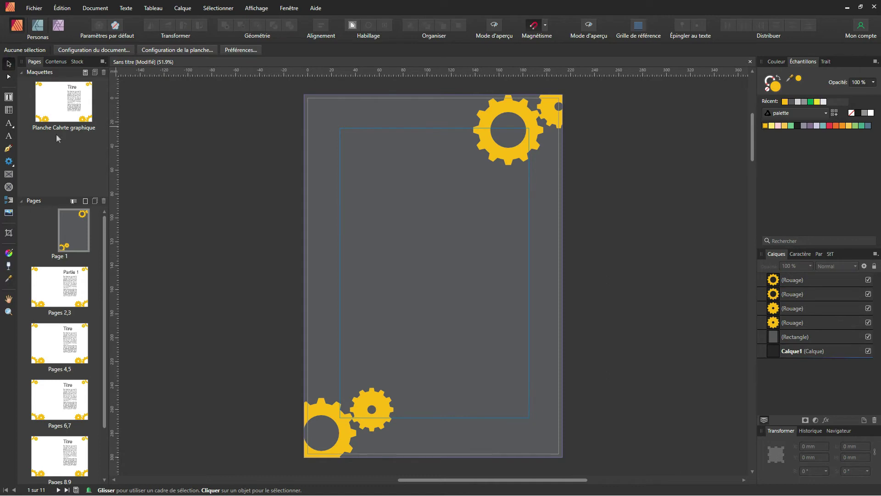
Add the artistic text "Affinity PuBlisher" at about 142.7 pt across the middle of page 1.
left_click(8, 123)
left_click_drag(295, 203, 407, 245)
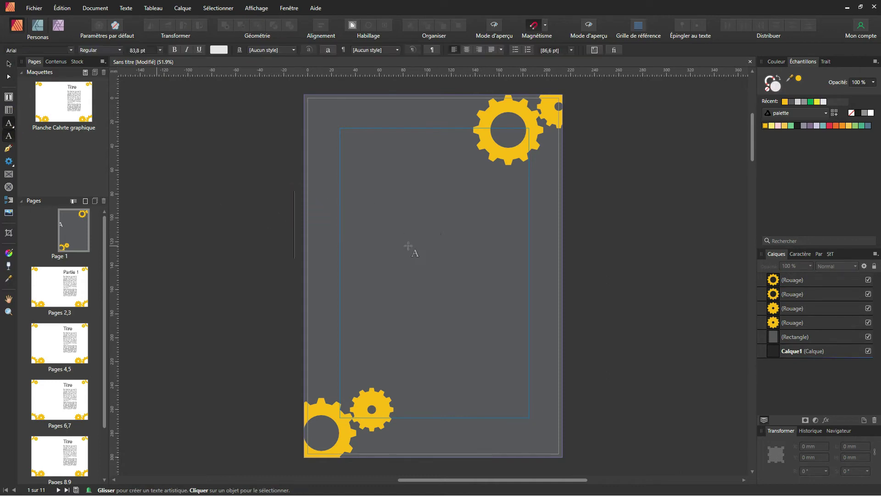
type("Affi")
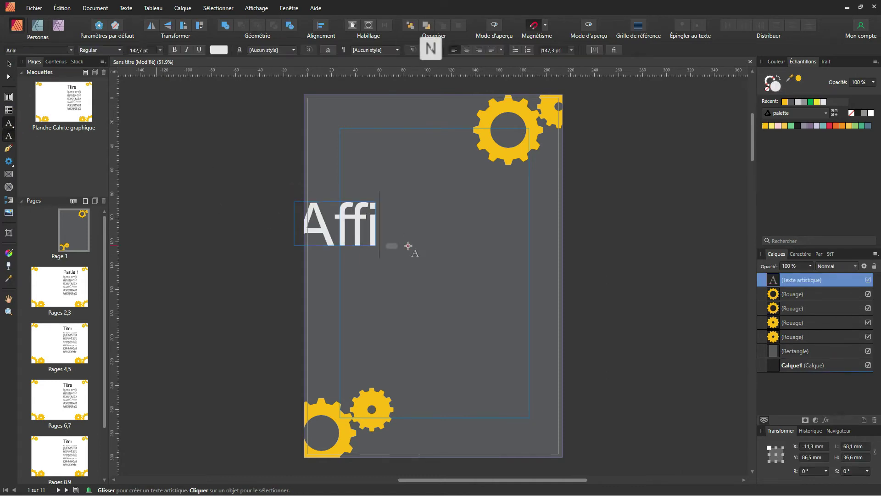
type("nity P")
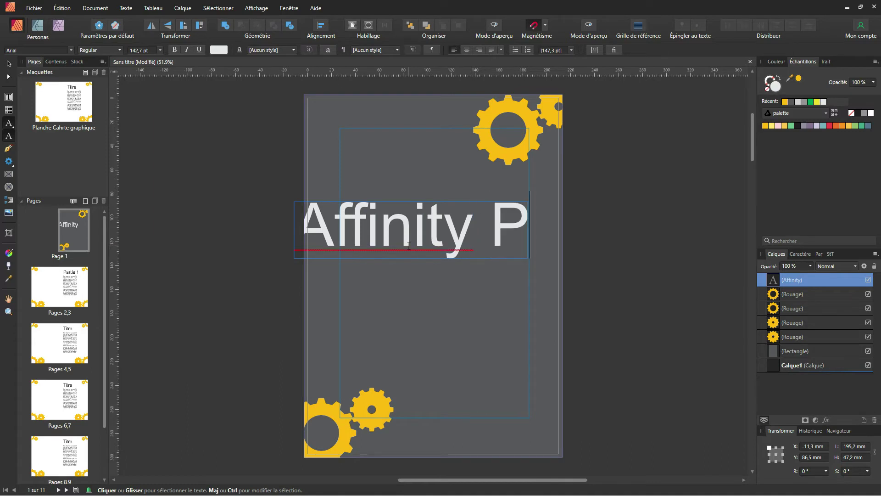
type("u")
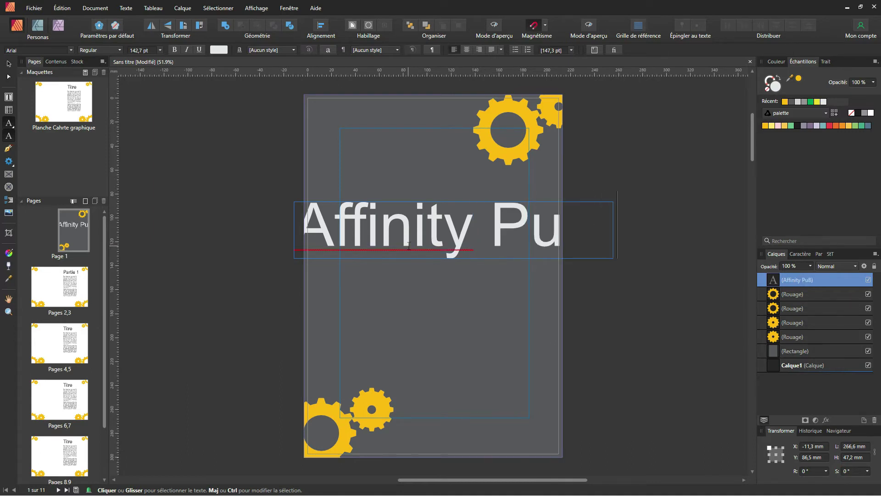
type("blisher")
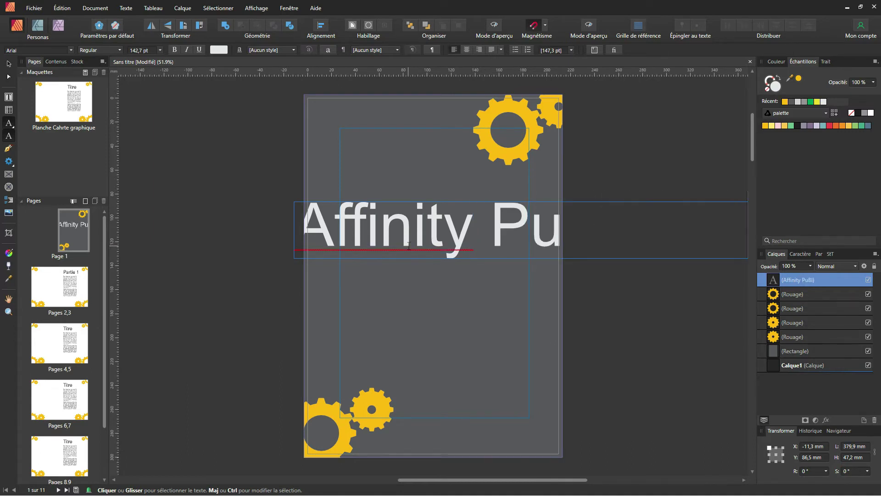
key("Escape")
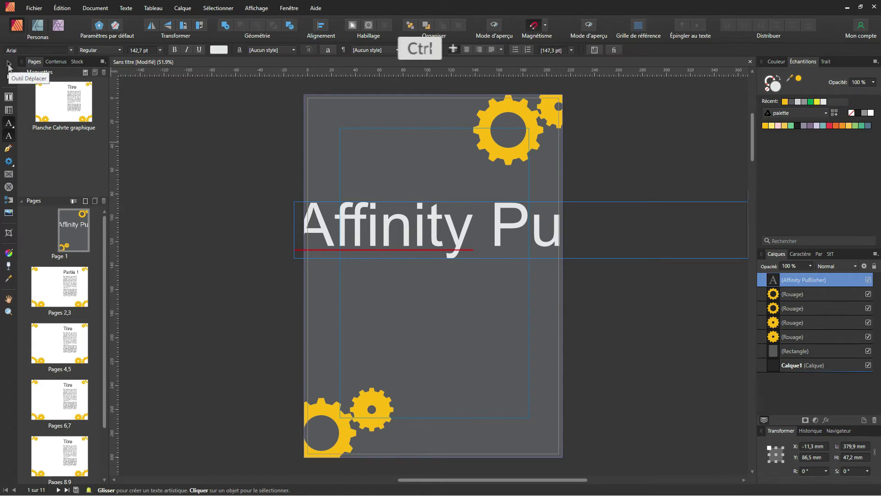
Set the whole cover title to a font size of 72 pt.
key("ctrl+a")
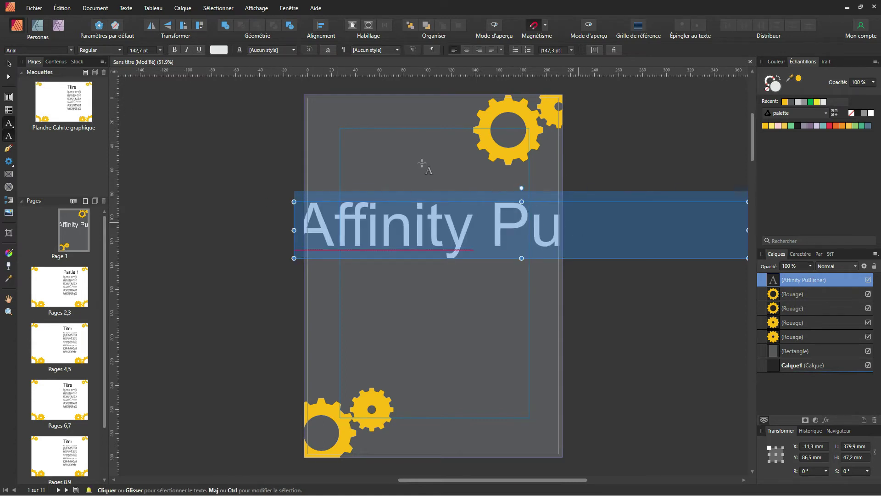
left_click(160, 50)
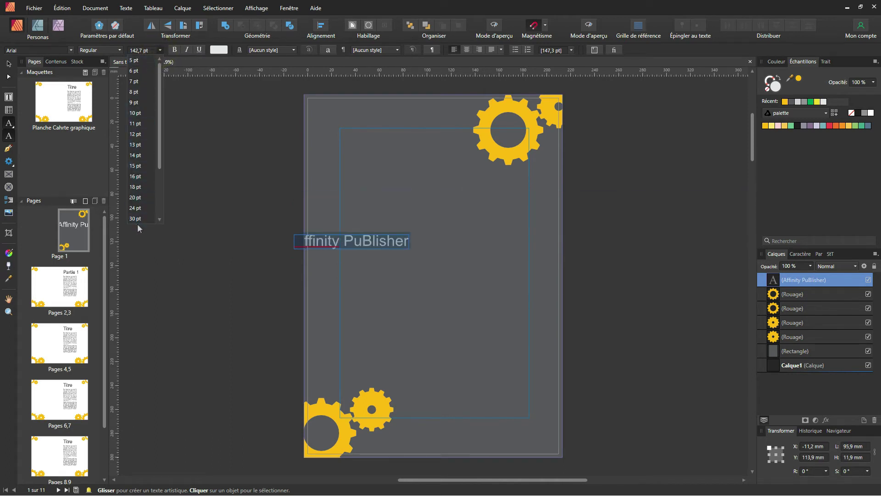
scroll(136, 216, "down", 3)
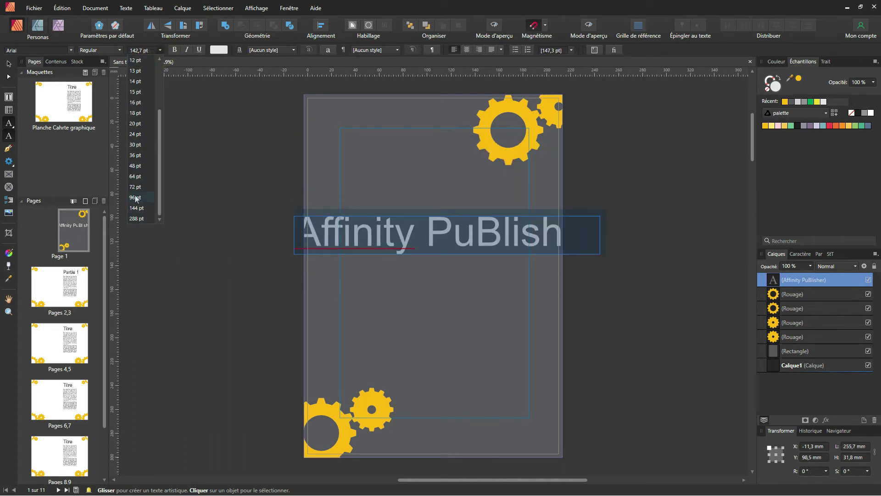
left_click(135, 187)
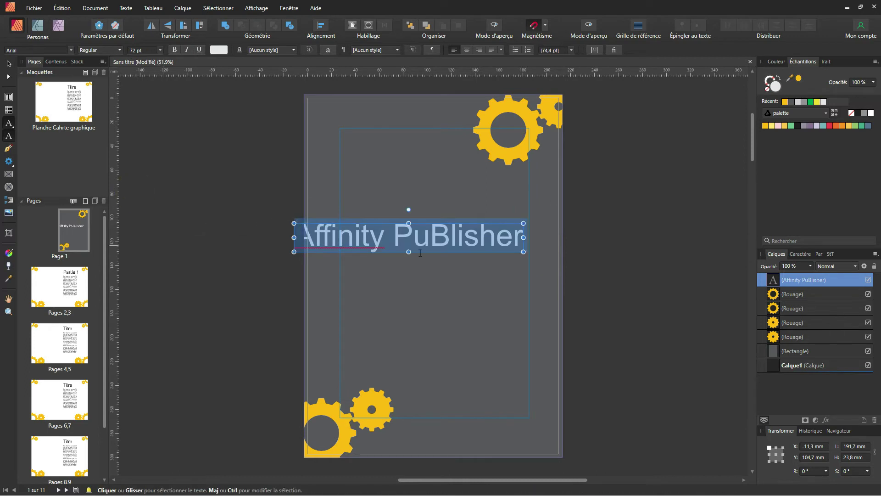
Apply the all caps typography option to the whole cover title.
left_click(422, 238)
left_click_drag(422, 238, 423, 238)
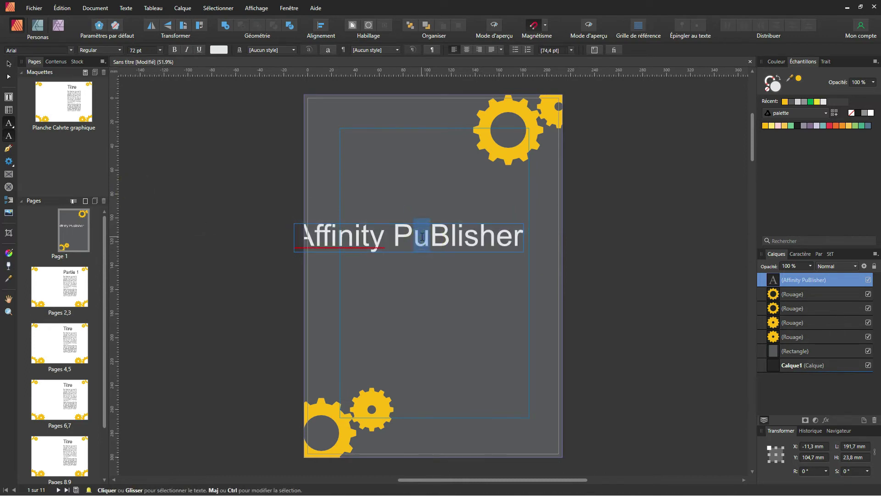
key("ctrl+a")
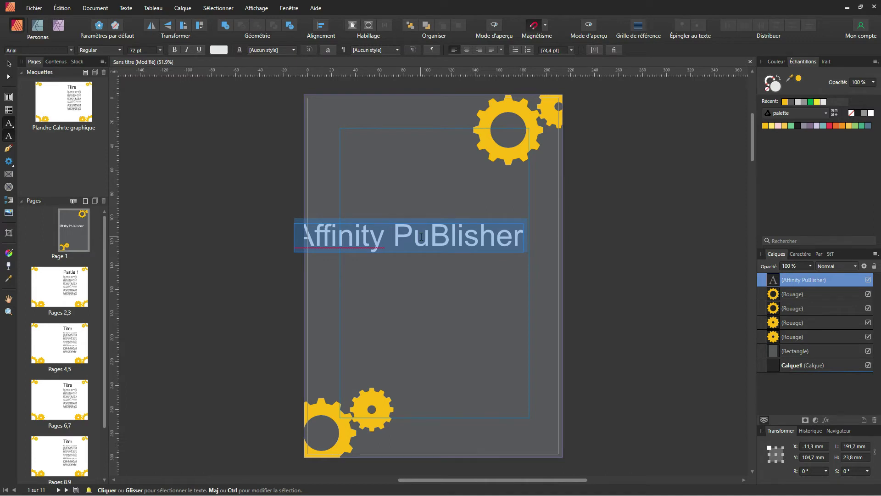
right_click(421, 237)
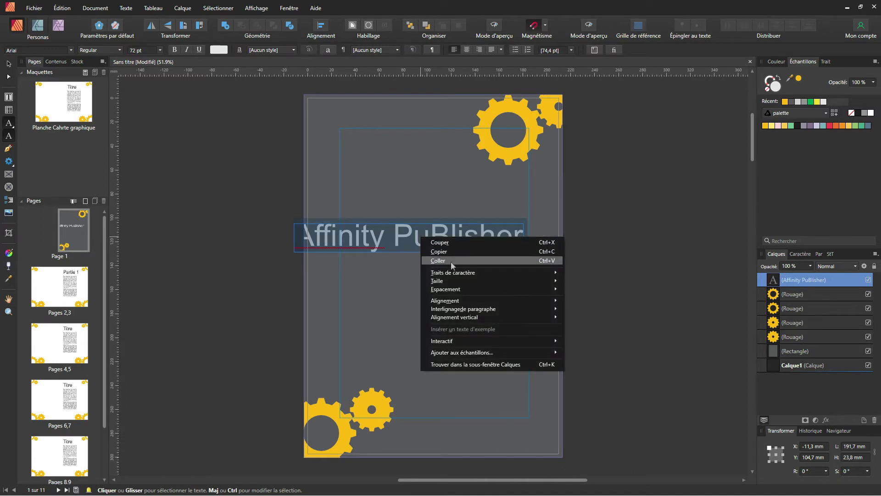
mouse_move(465, 275)
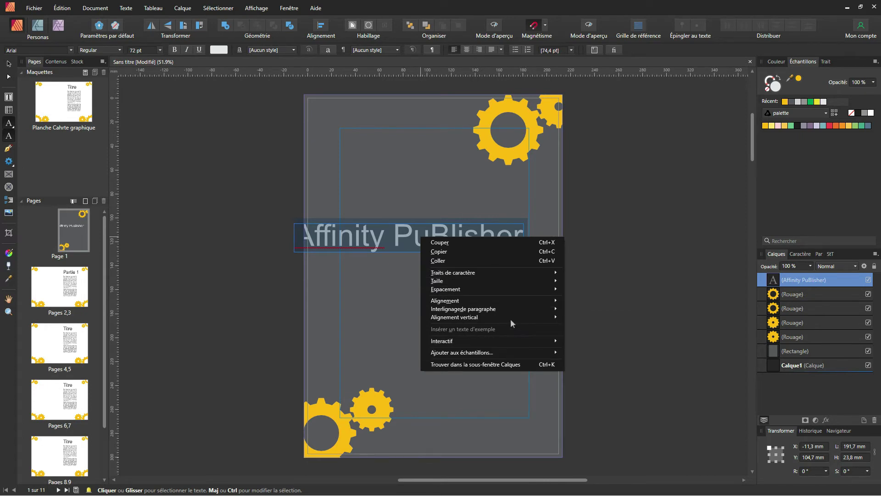
mouse_move(508, 315)
left_click(333, 49)
left_click(333, 49)
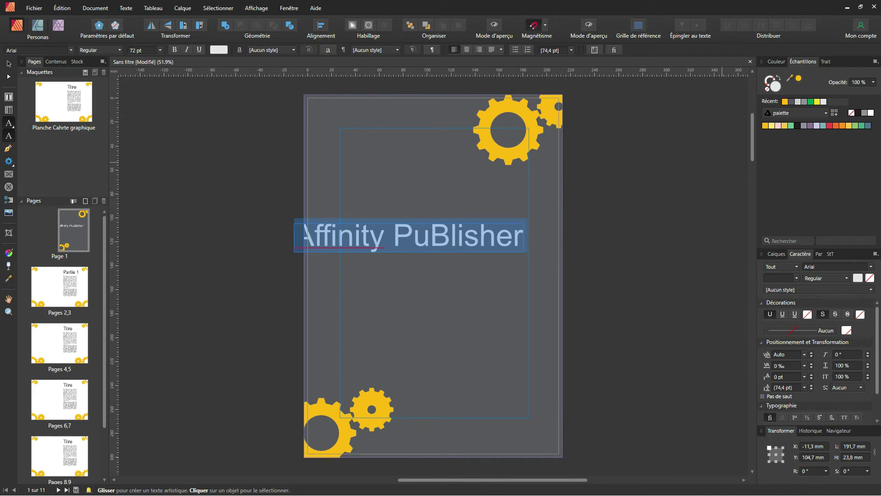
left_click(845, 417)
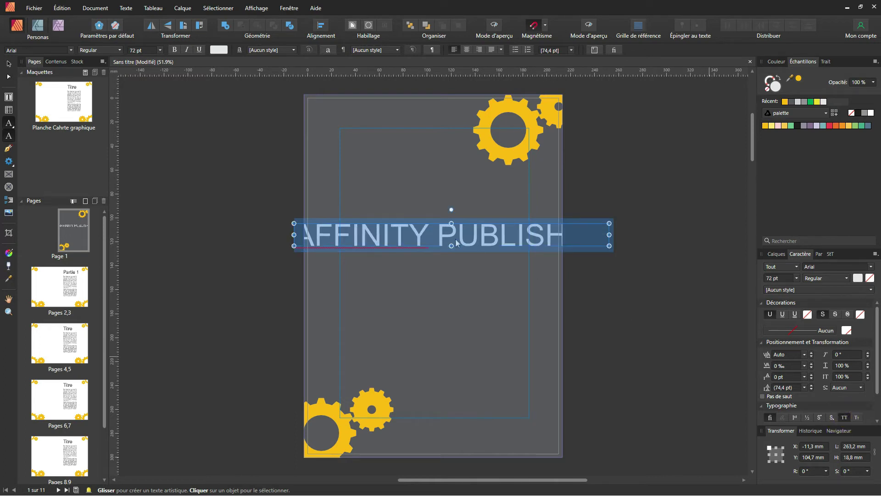
Break the title onto two lines before "PUBLISHER" and move it to the page's left margin guide, at about X 27 mm, Y 93.5 mm.
left_click(437, 225)
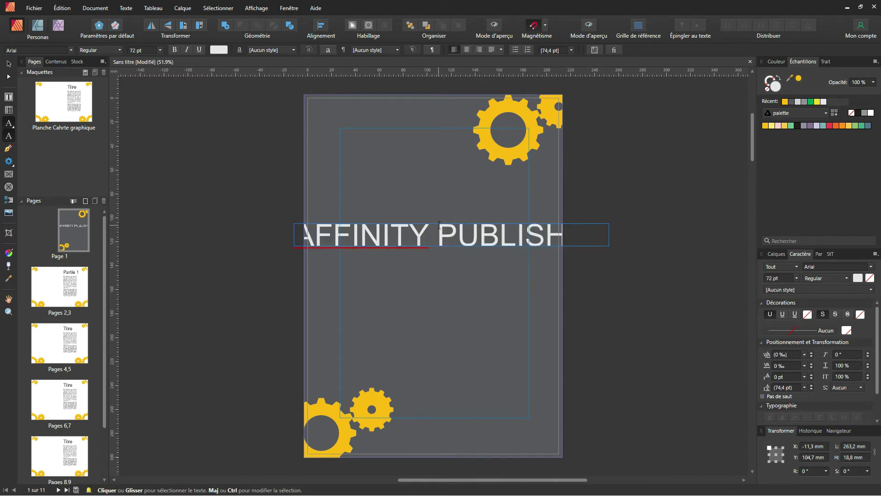
key("BackSpace")
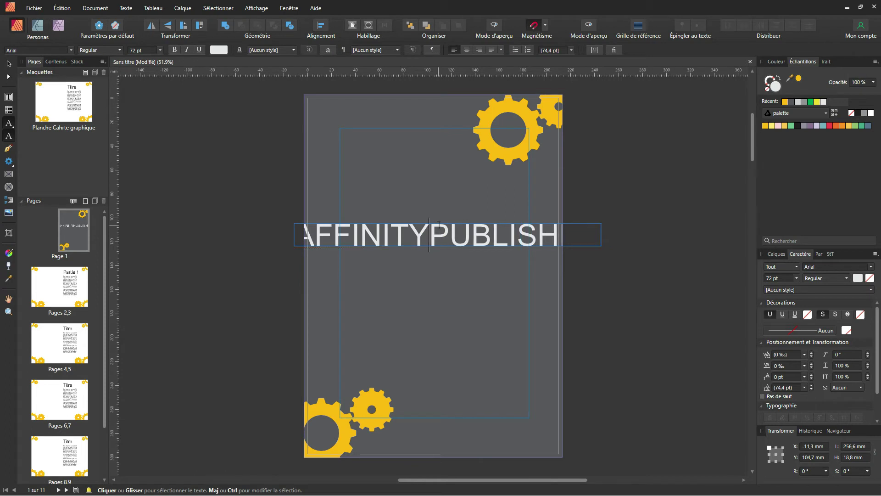
key("Return")
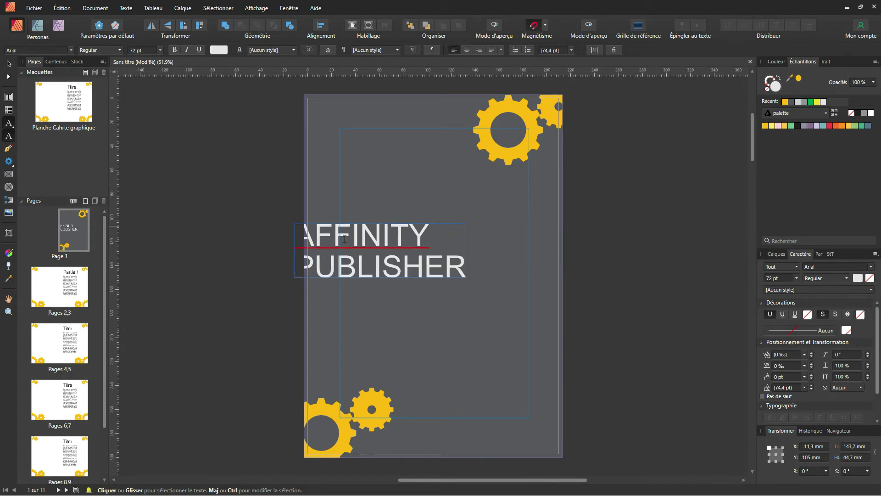
left_click(8, 63)
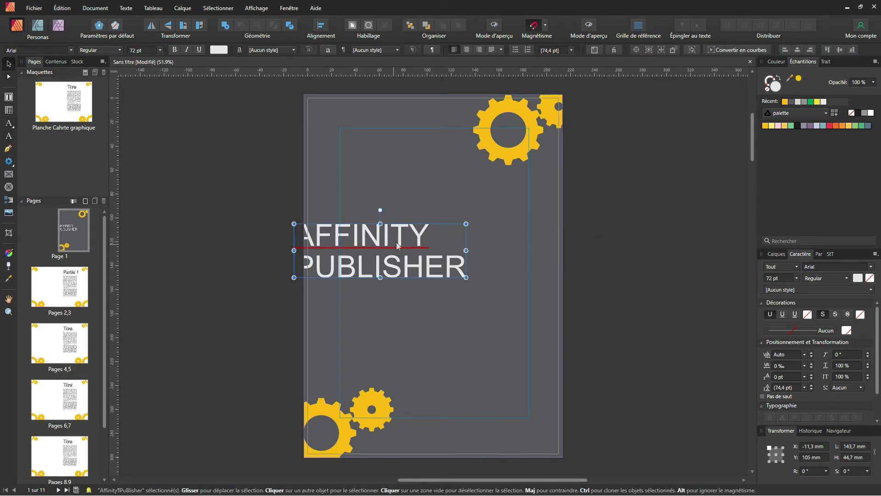
left_click_drag(352, 253, 402, 240)
Switch the colour selector to the wheel display and recolour the whole two-line cover title pure white.
double_click(467, 253)
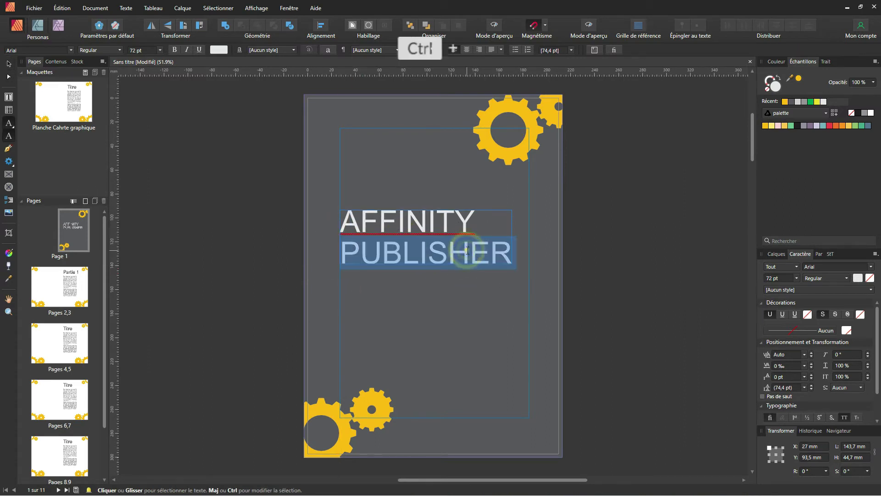
key("ctrl+a")
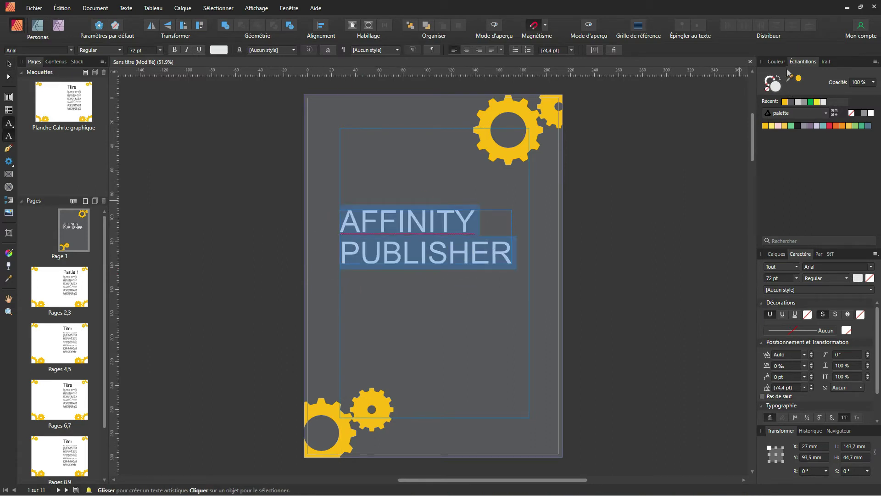
left_click(776, 61)
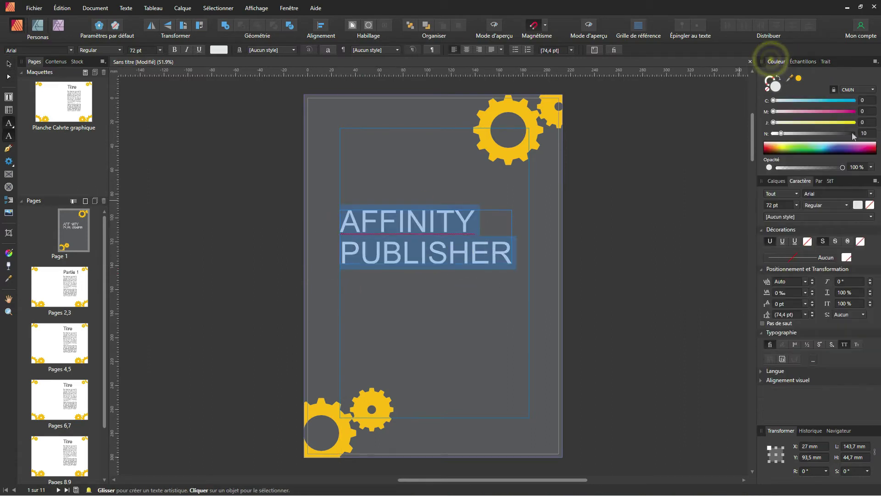
left_click(849, 90)
left_click(828, 78)
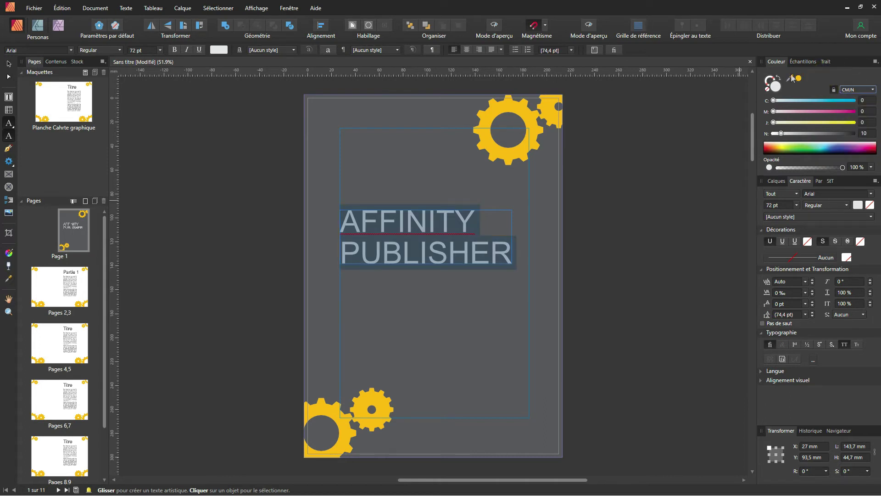
left_click(876, 61)
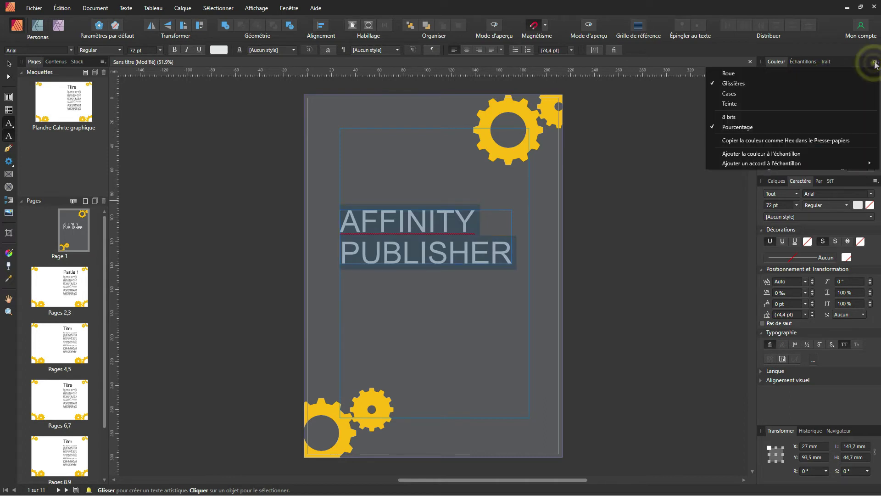
left_click(730, 73)
left_click_drag(808, 120, 827, 78)
left_click(804, 61)
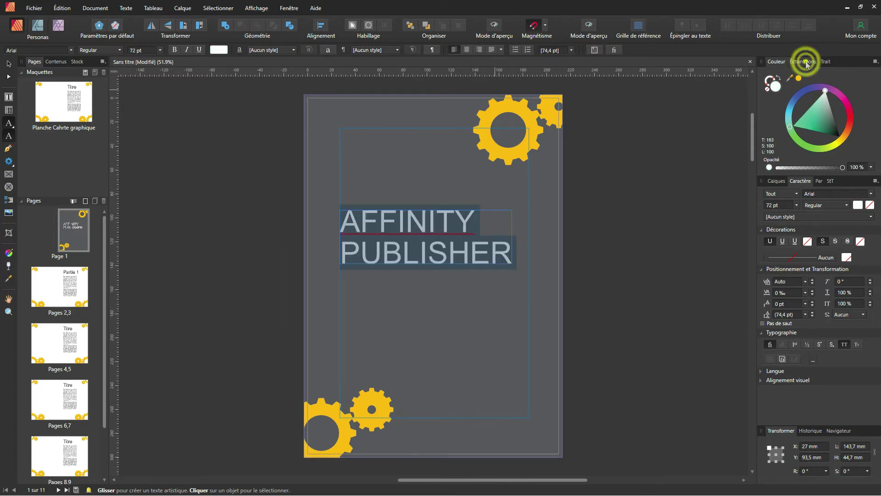
left_click(786, 102)
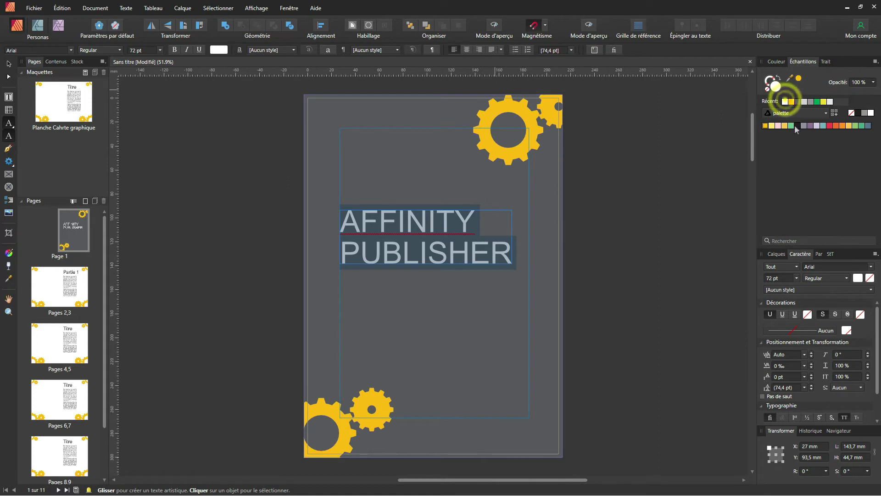
left_click(8, 63)
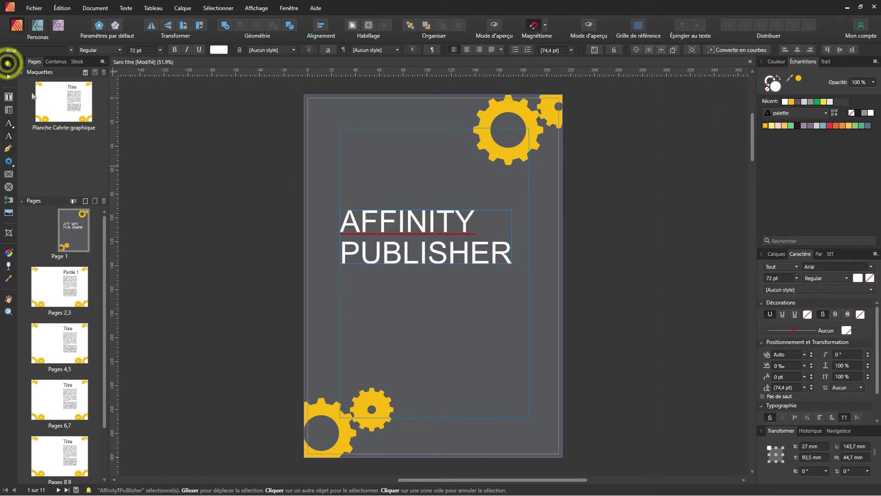
Set the cover title's font to Anton and enlarge it to the page's right margin guide, at about 115.6 pt.
left_click(68, 48)
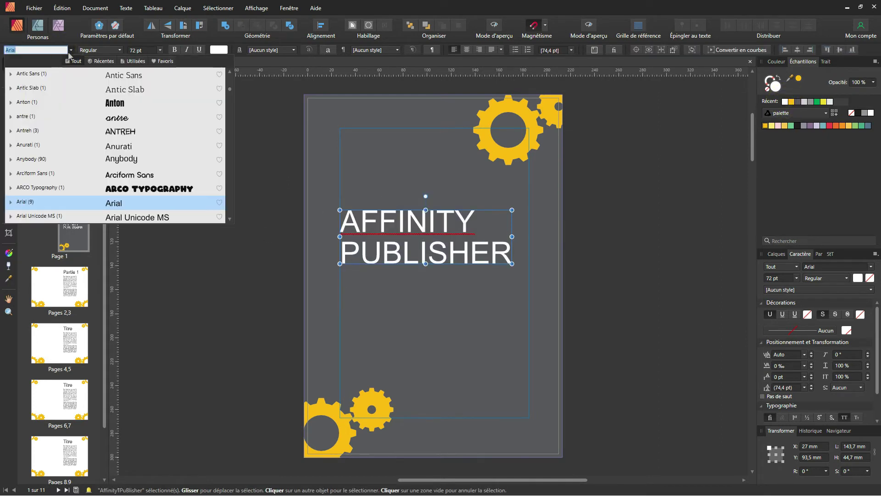
left_click(93, 103)
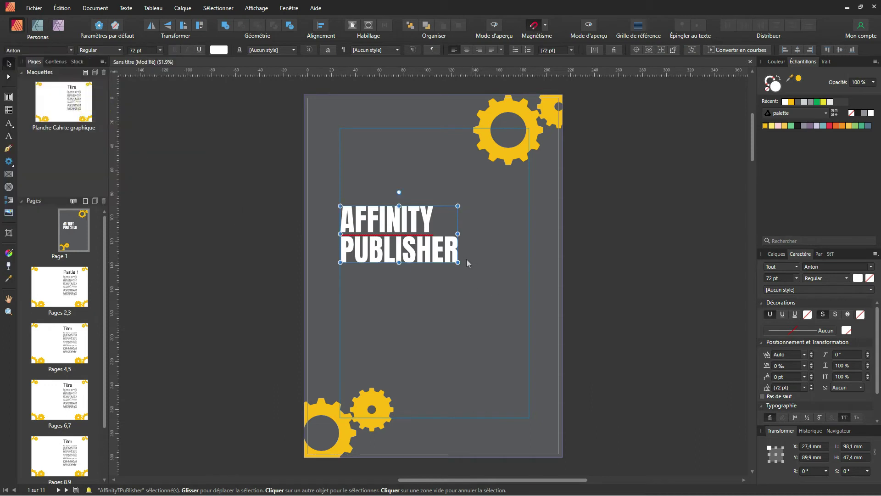
left_click_drag(458, 262, 529, 297)
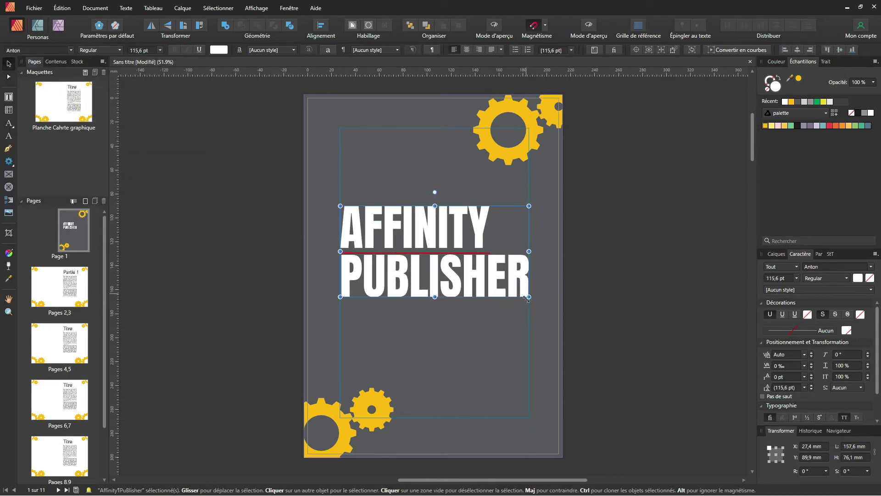
Apply full justification (Tout justifier) to the two-line cover title and fit its width to the right margin guide.
left_click(467, 50)
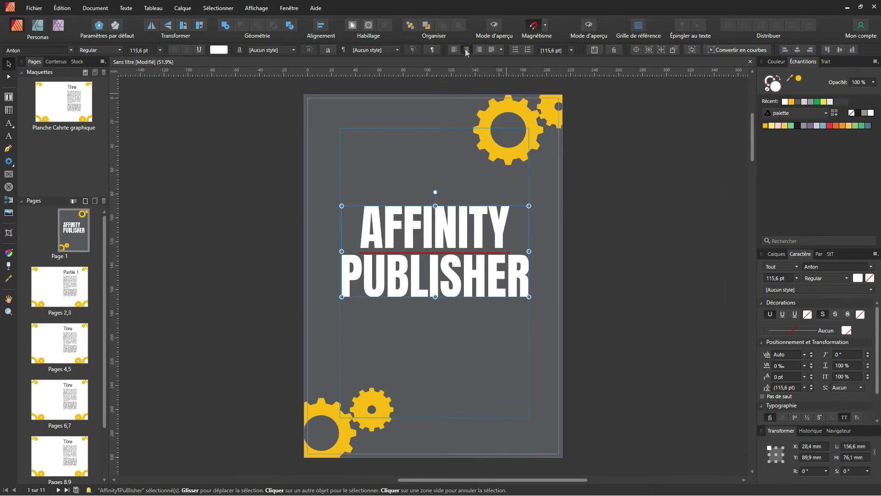
left_click(492, 50)
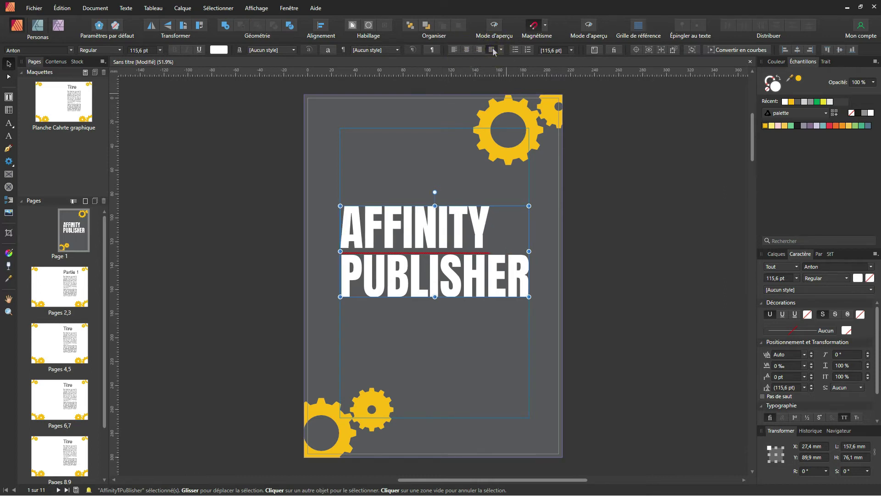
left_click(501, 49)
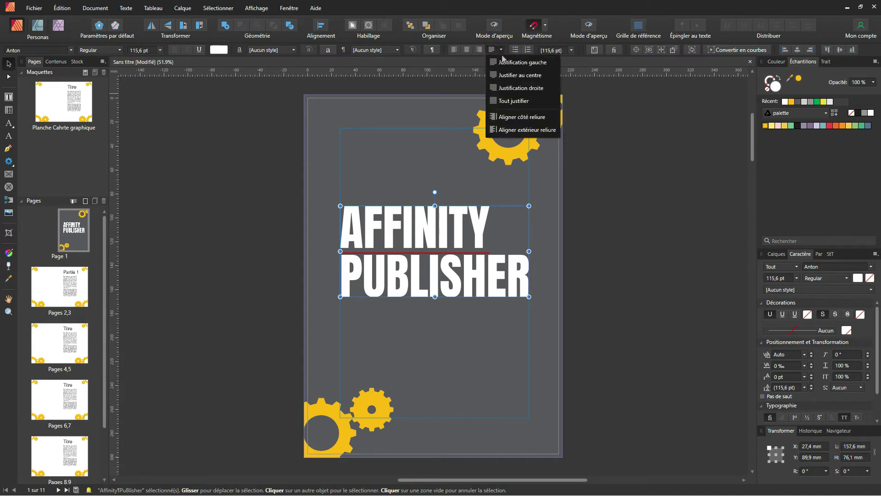
left_click(513, 101)
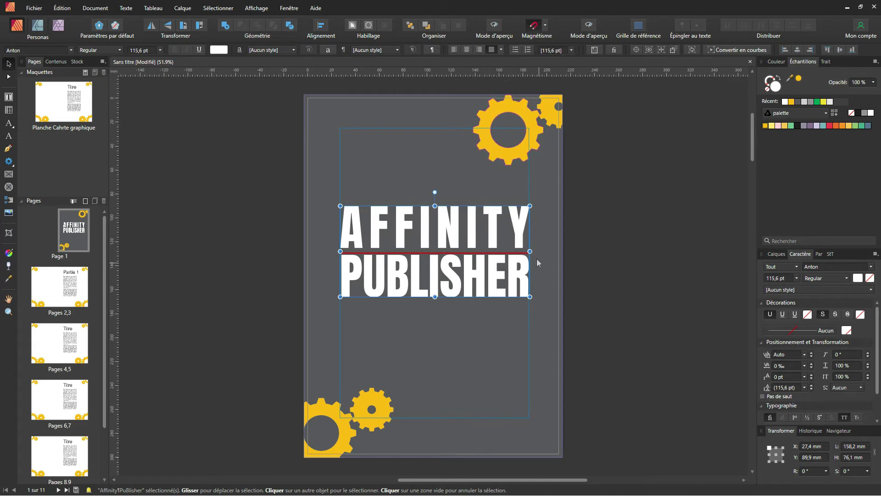
mouse_move(529, 251)
left_mouse_down()
mouse_move(498, 248)
mouse_move(528, 250)
left_mouse_up()
left_click_drag(528, 250, 529, 250)
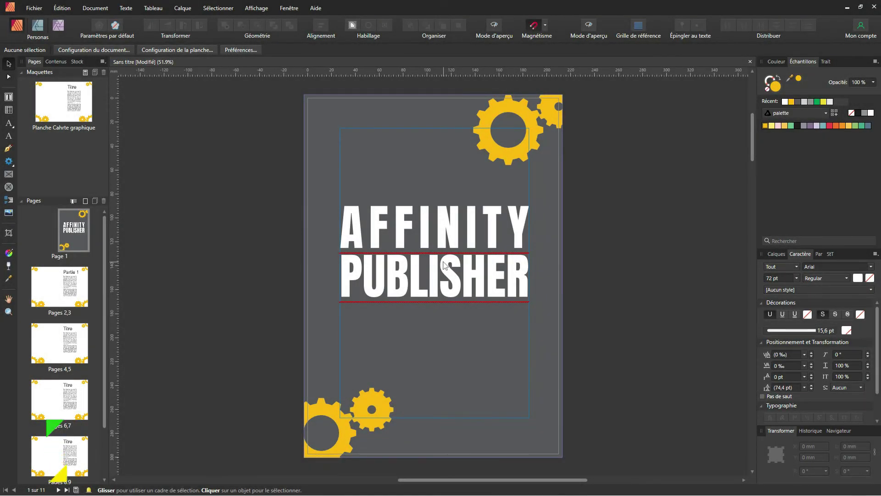
Open the master spread and start an artistic text of about 34.9 pt with black fill in the middle of its left page.
double_click(50, 100)
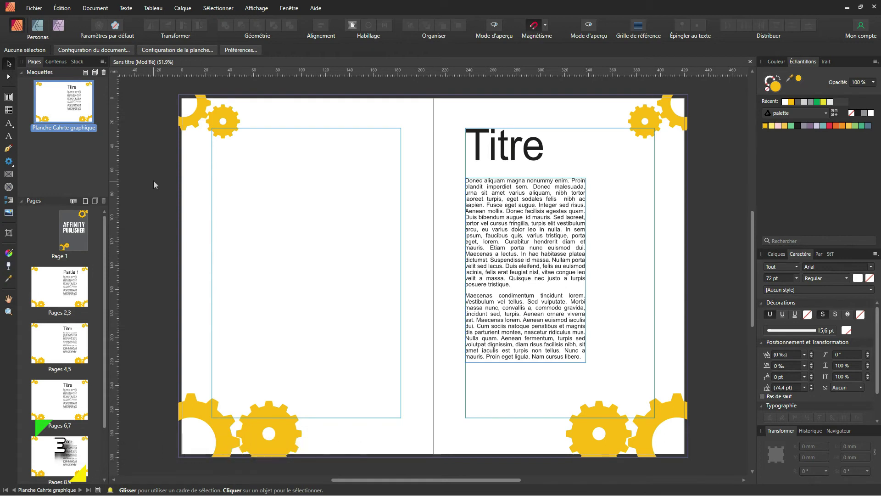
left_click(570, 248)
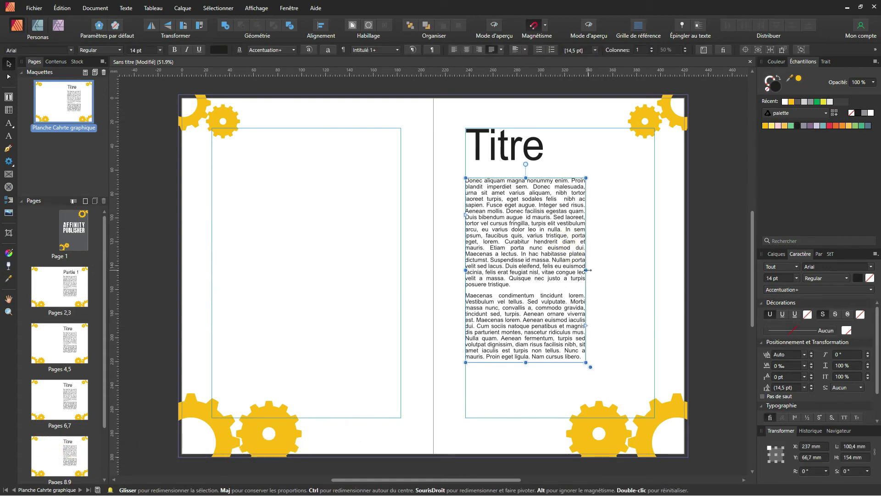
left_click(388, 204)
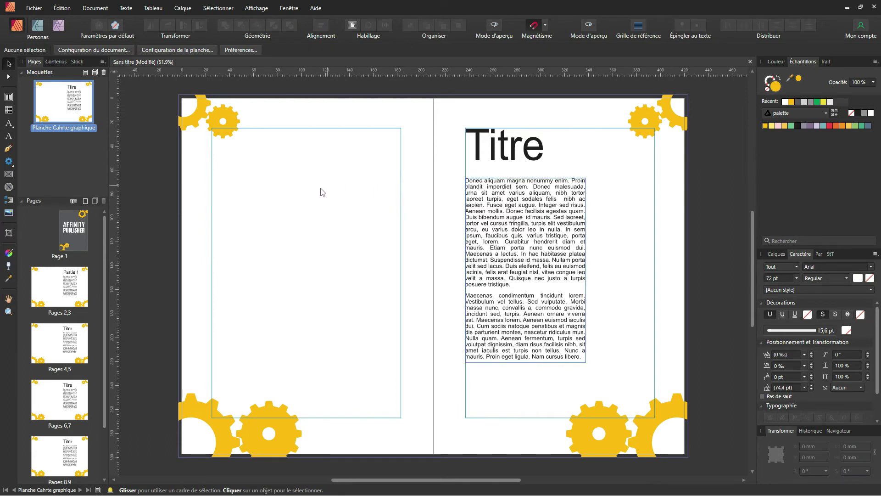
left_click(10, 124)
left_click_drag(305, 229, 324, 240)
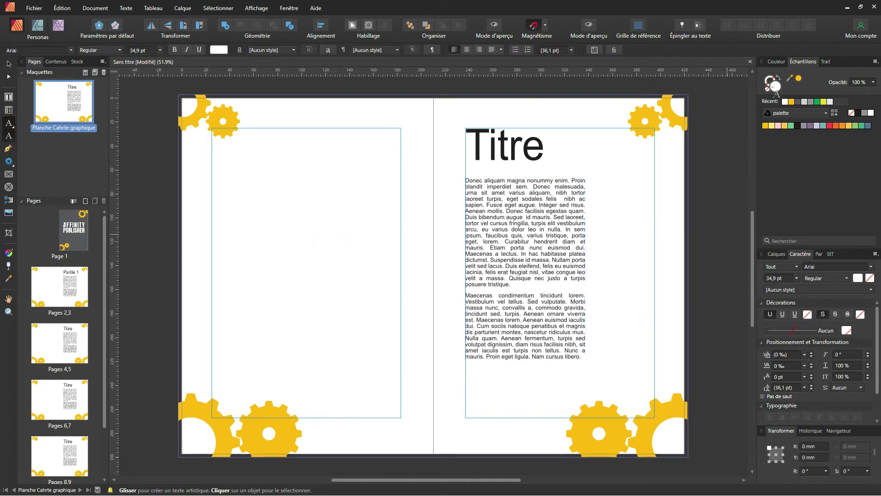
key("ctrl+a")
left_click(857, 114)
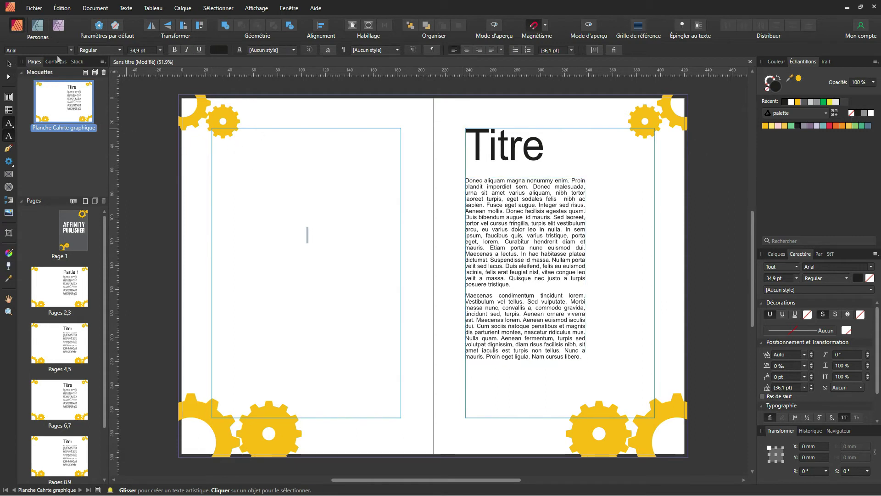
left_click(303, 229)
type("ZAZA")
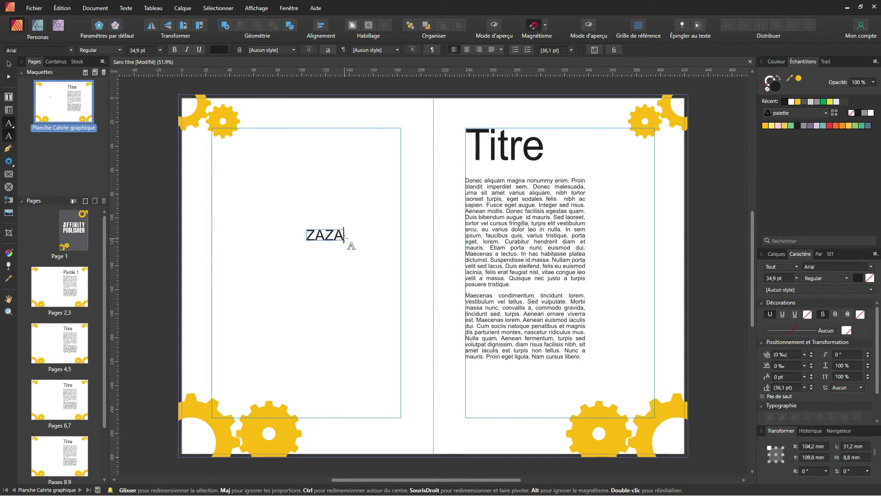
key("BackSpace")
key("BackSpace")
key("BackSpace")
key("BackSpace")
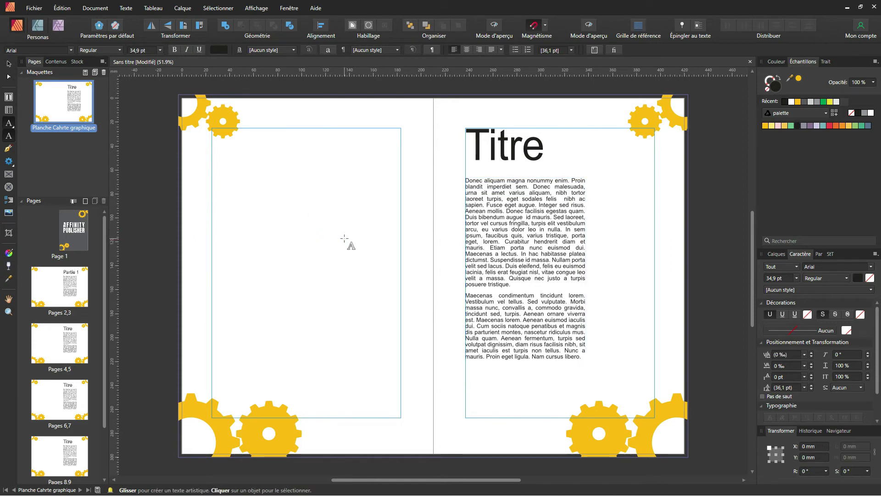
Enter a placeholder "A" in the master's new artistic text and replace it with a page number field (Numéro de page).
type("A")
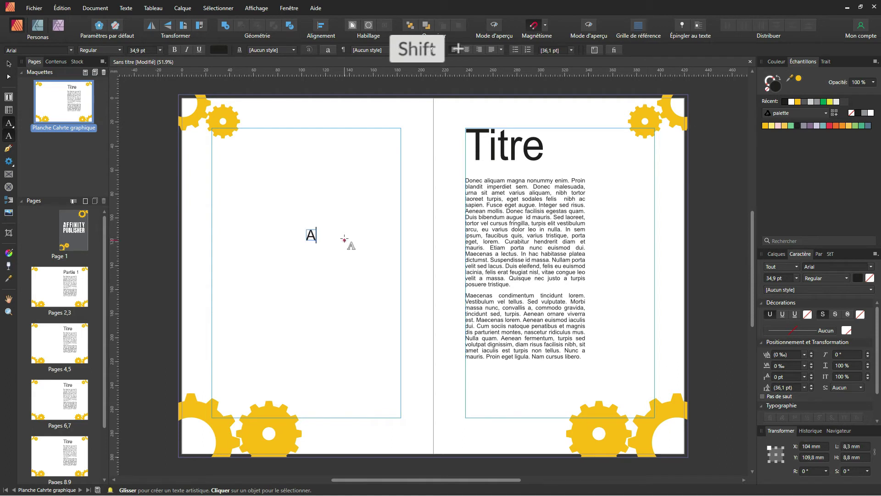
key("ctrl")
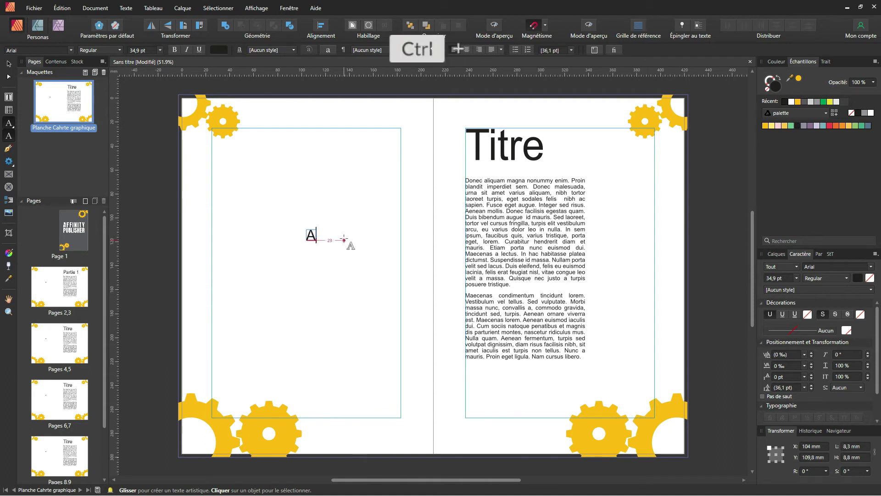
key("ctrl+a")
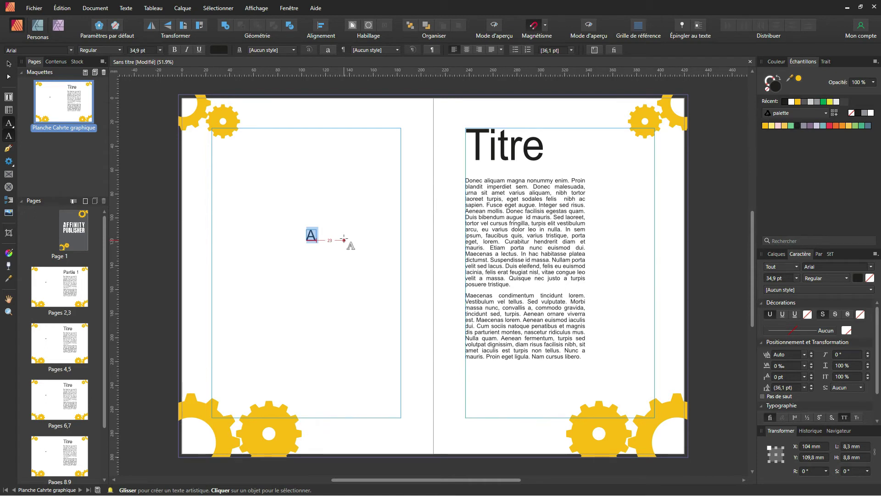
left_click(127, 8)
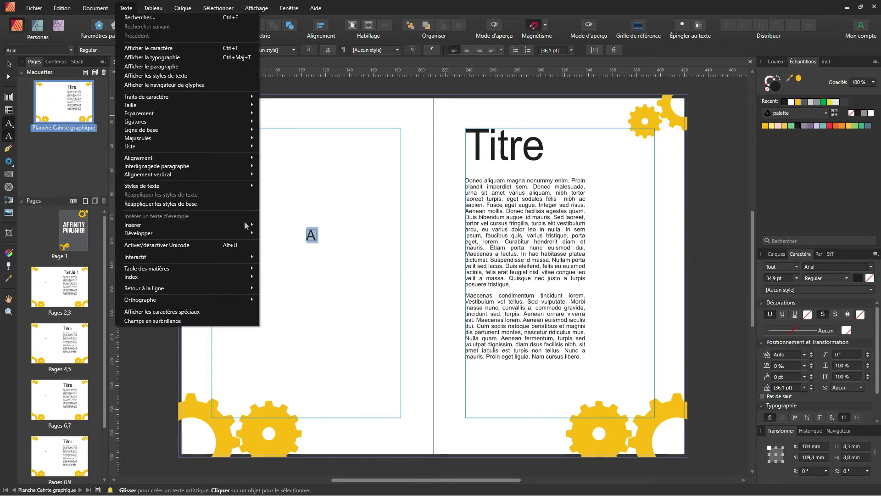
mouse_move(247, 227)
mouse_move(278, 227)
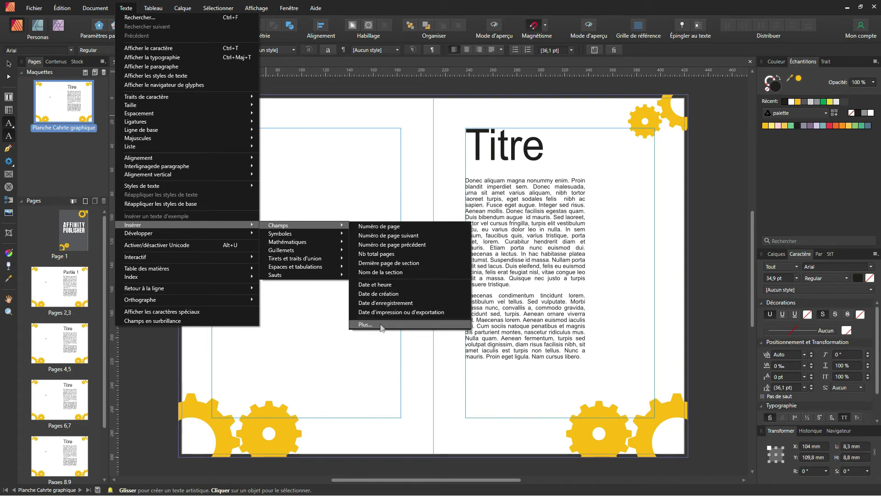
left_click(384, 226)
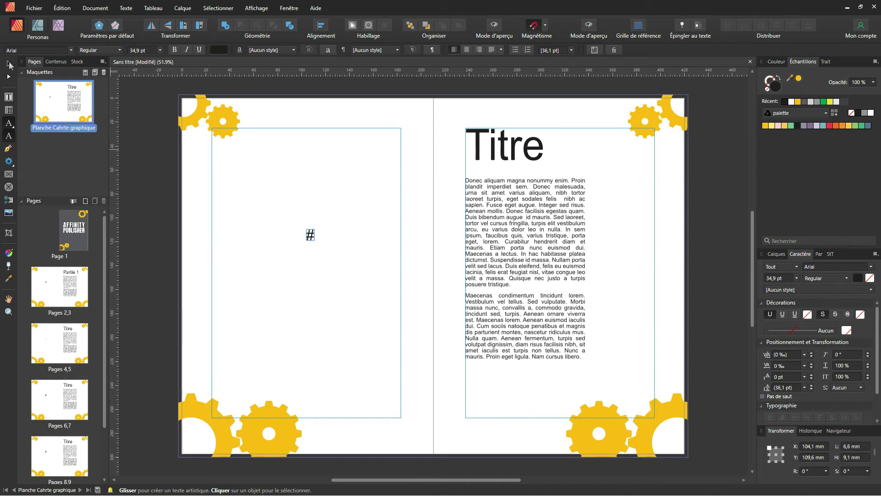
Move the page number field inside the left page's bottom corner gear, at about X 7.8 mm, and set its font size to 24 pt.
left_click(9, 64)
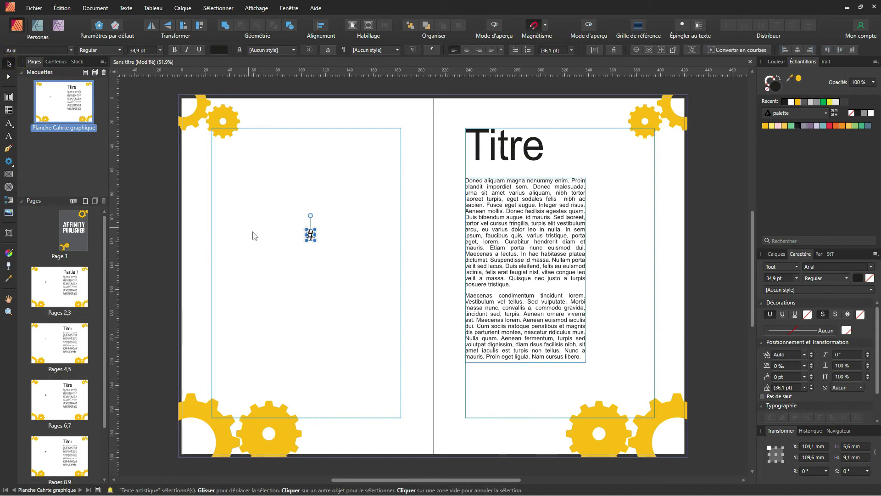
scroll(310, 238, "up", 2, "ctrl")
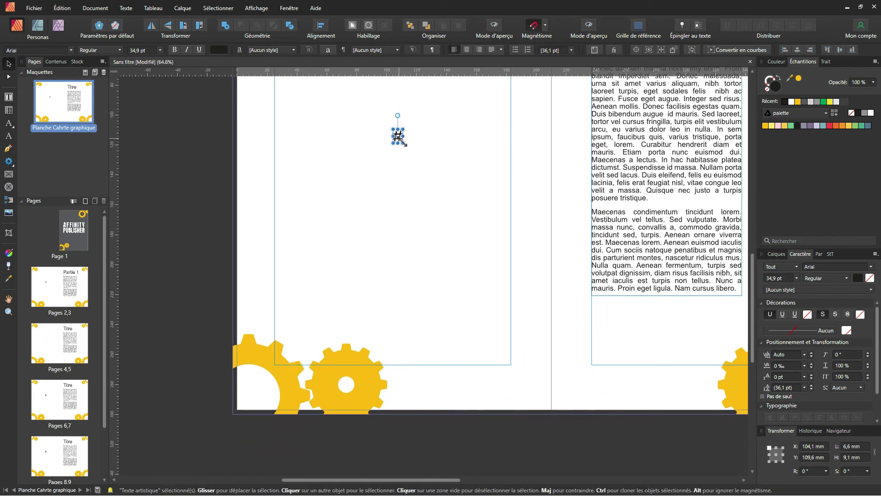
left_click_drag(399, 139, 258, 394)
scroll(259, 394, "down", 3, "ctrl")
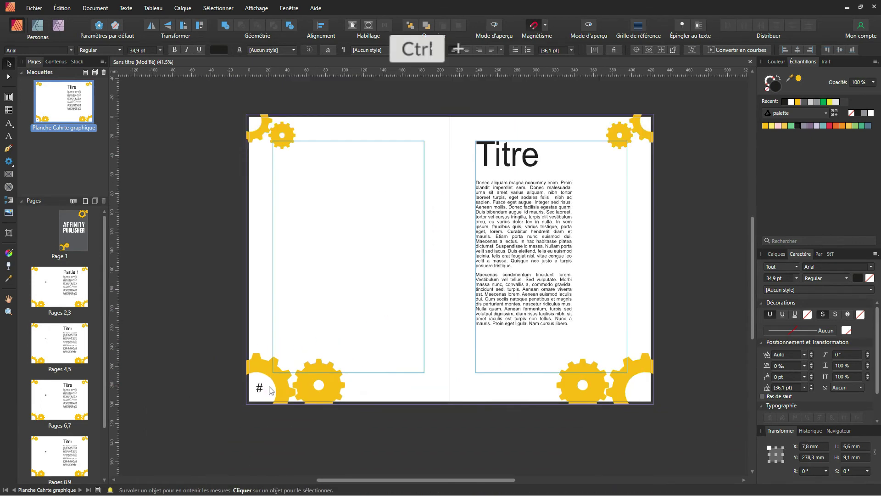
left_click(160, 50)
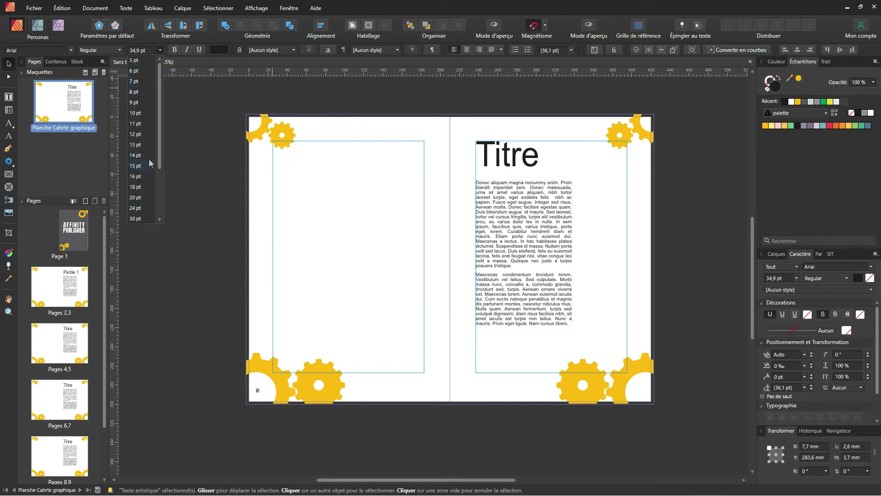
left_click(140, 208)
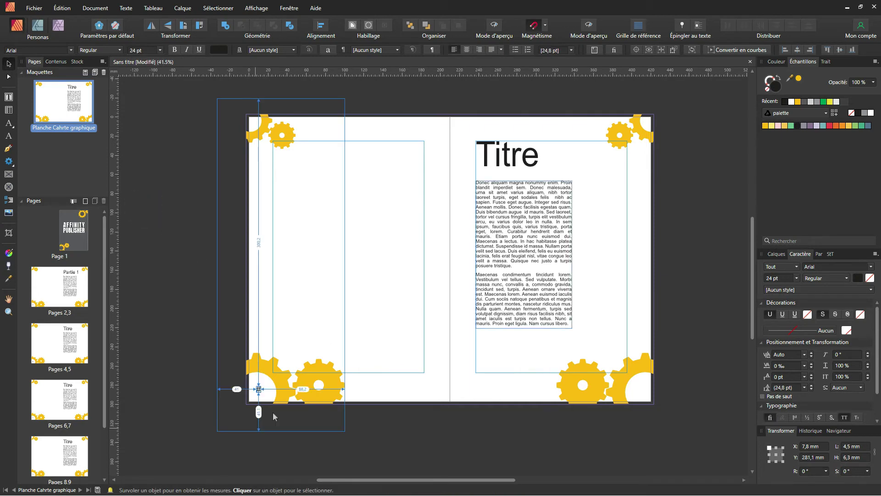
Duplicate the page number field onto the right master page, inside the bottom corner gear at about X 405.2 mm, Y 281.1 mm.
scroll(337, 413, "up", 2, "ctrl")
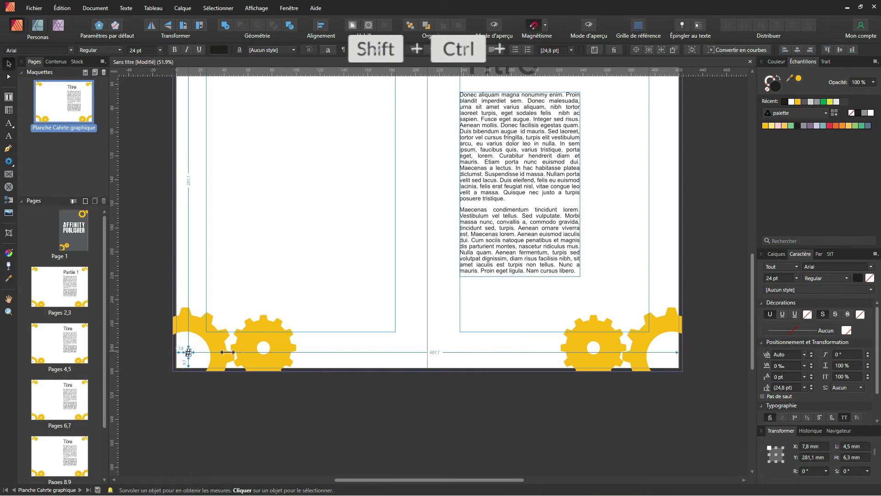
scroll(187, 352, "up", 2, "ctrl")
mouse_move(186, 354)
left_mouse_down()
mouse_move(670, 353)
mouse_move(421, 296)
mouse_move(332, 296)
left_mouse_up()
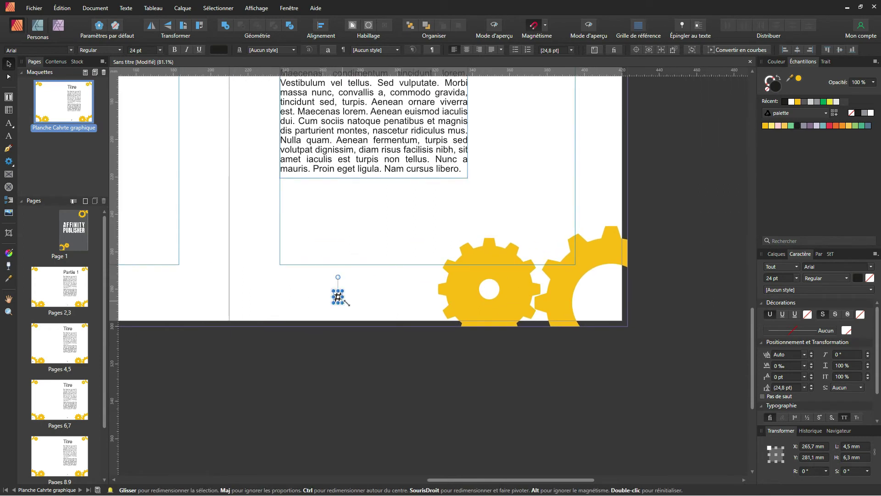
left_click_drag(338, 298, 600, 314)
scroll(456, 299, "down", 4, "ctrl")
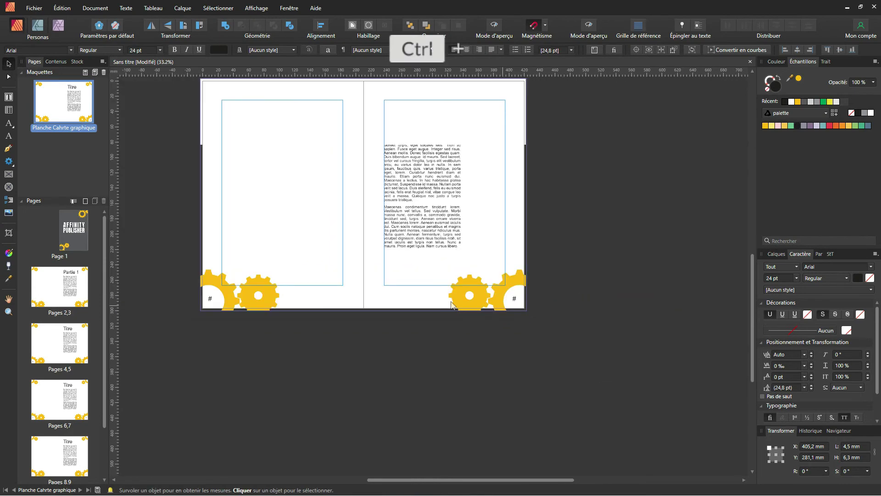
Narrow the master's body text frame to about 79 mm and extend it down to the bottom margin guide, about 200.3 mm high.
left_click(417, 179)
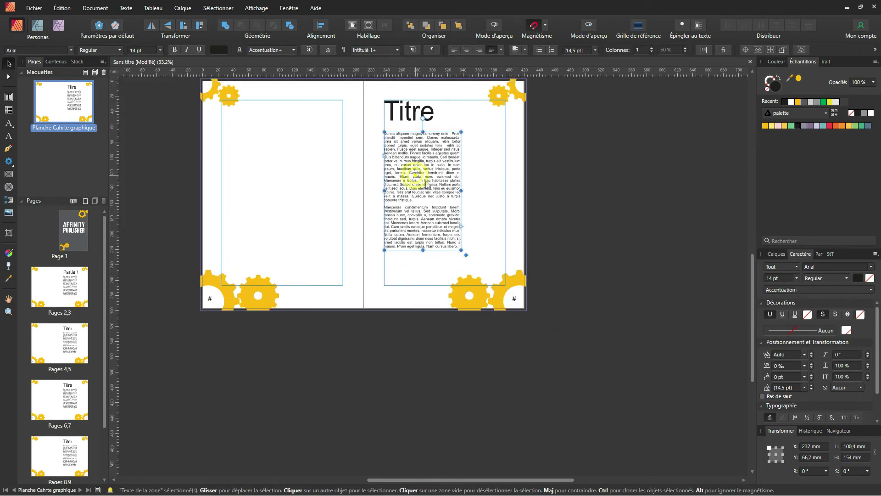
left_click_drag(461, 191, 446, 194)
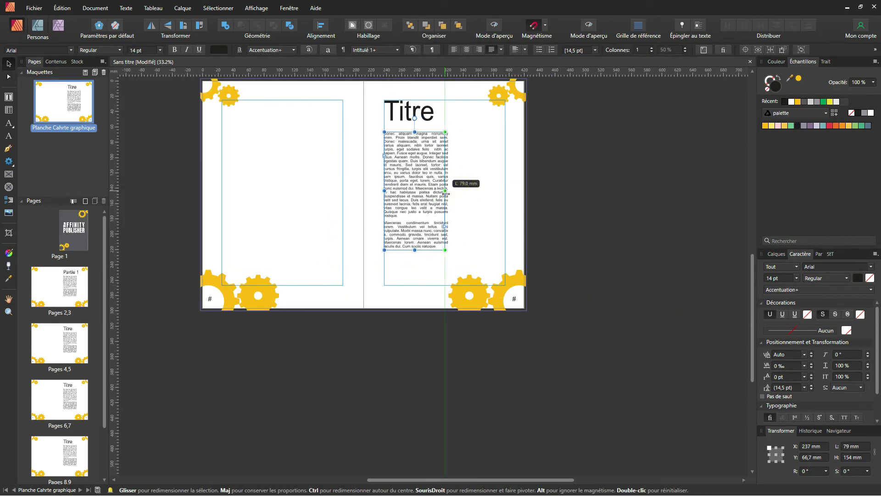
left_click(414, 251)
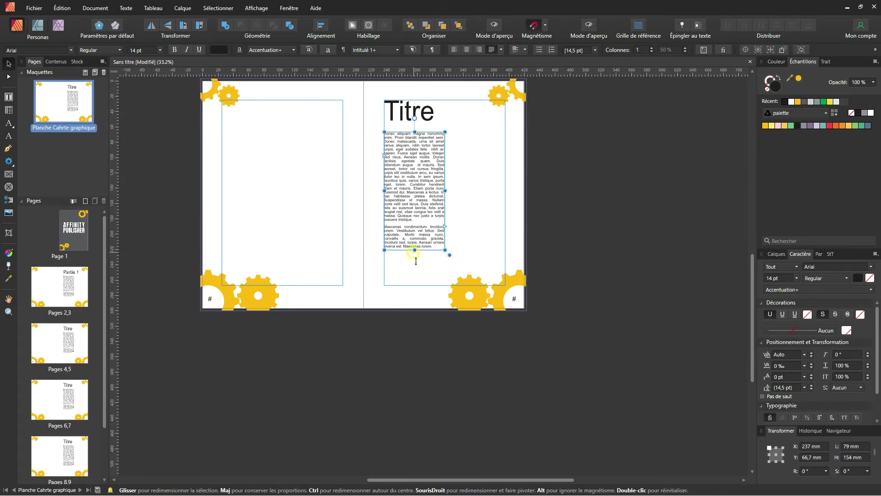
left_click_drag(416, 261, 416, 286)
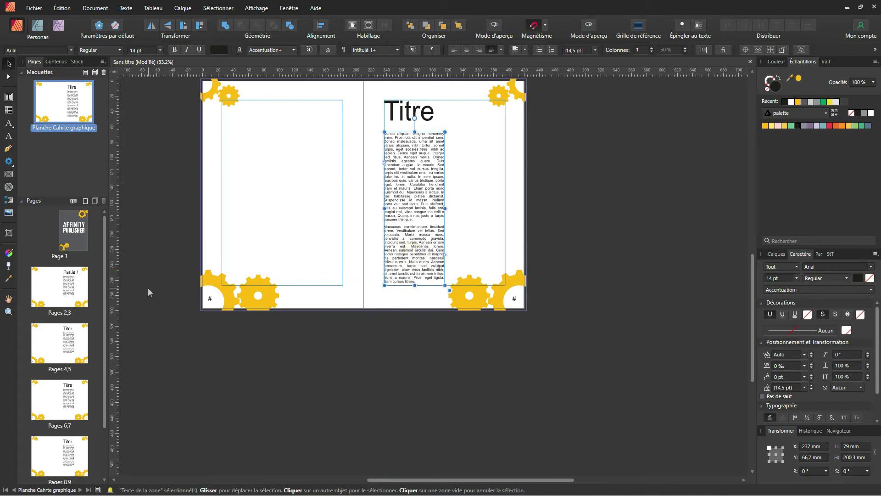
Open the spread of pages 2 and 3 and check the page numbers in its bottom corner gears.
double_click(71, 287)
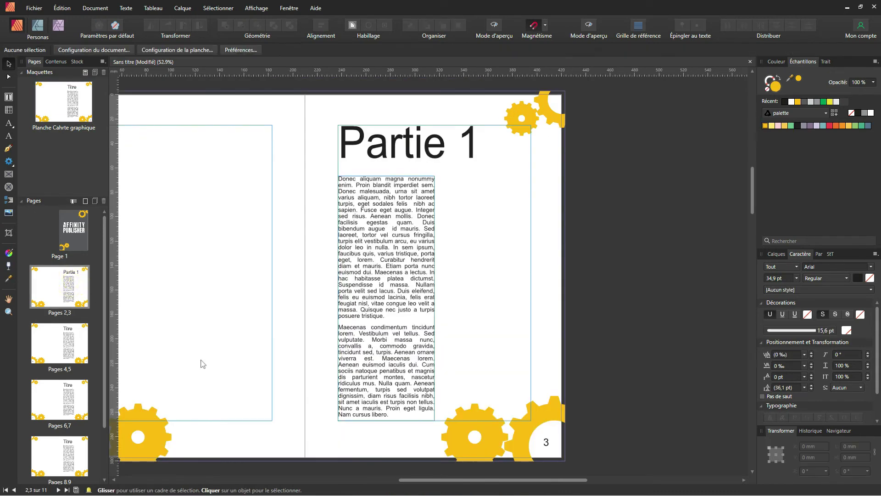
scroll(325, 367, "down", 5)
scroll(325, 368, "left", 1)
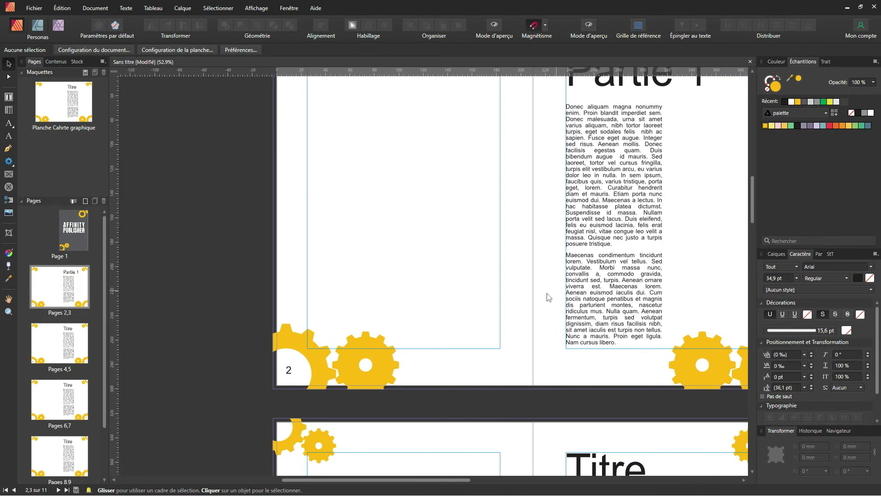
Draw a rectangular picture frame about 191.4 mm wide and 129.3 mm high across the upper half of page 10.
scroll(392, 87, "down", 15)
scroll(392, 87, "left", 1)
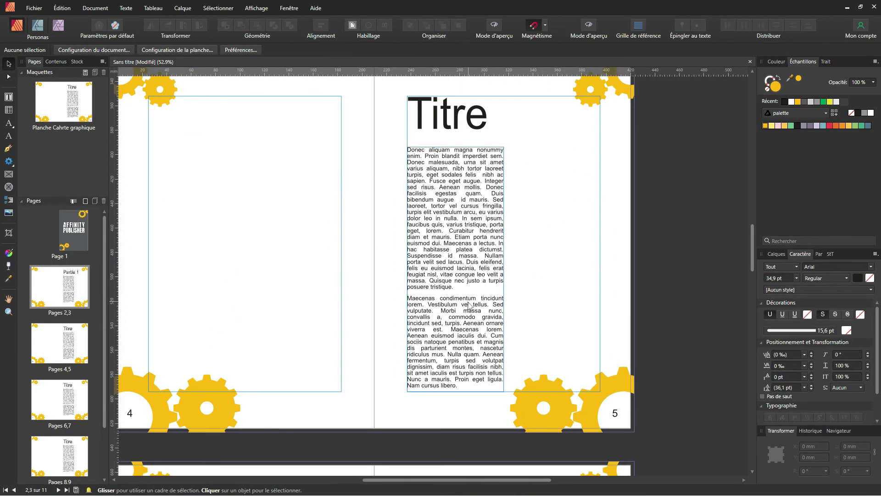
scroll(464, 318, "down", 15)
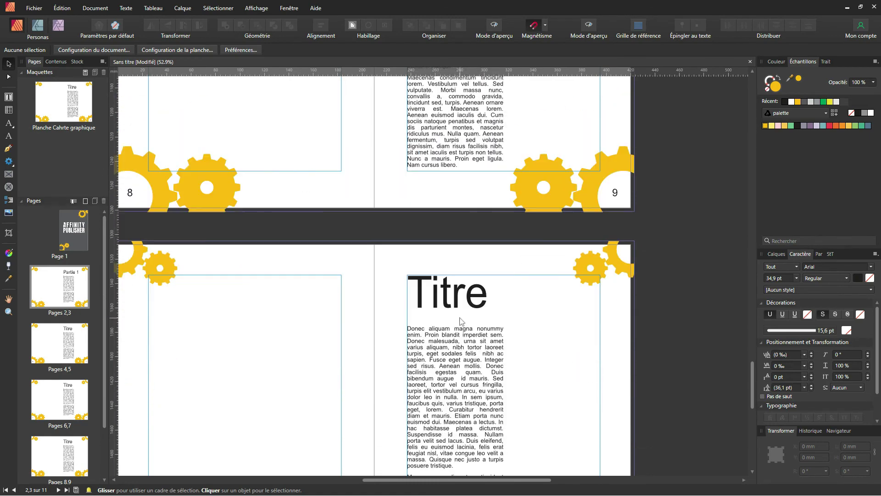
scroll(280, 203, "up", 3)
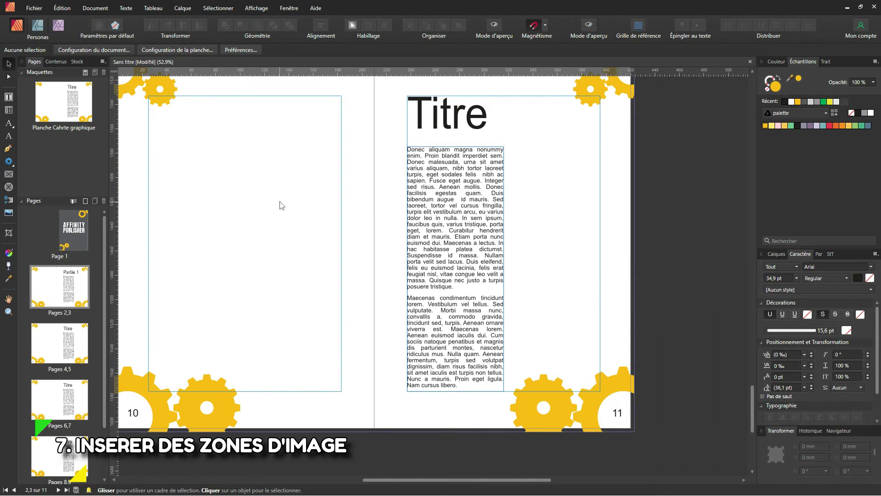
left_click(8, 175)
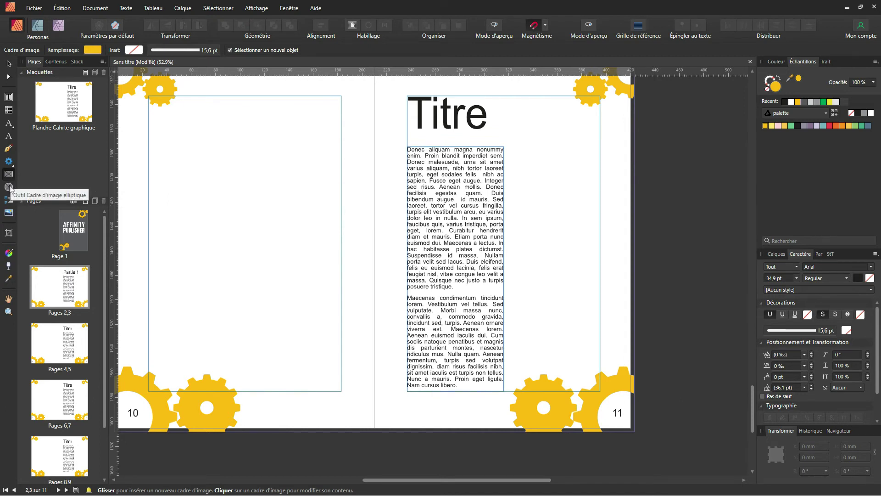
left_click(8, 187)
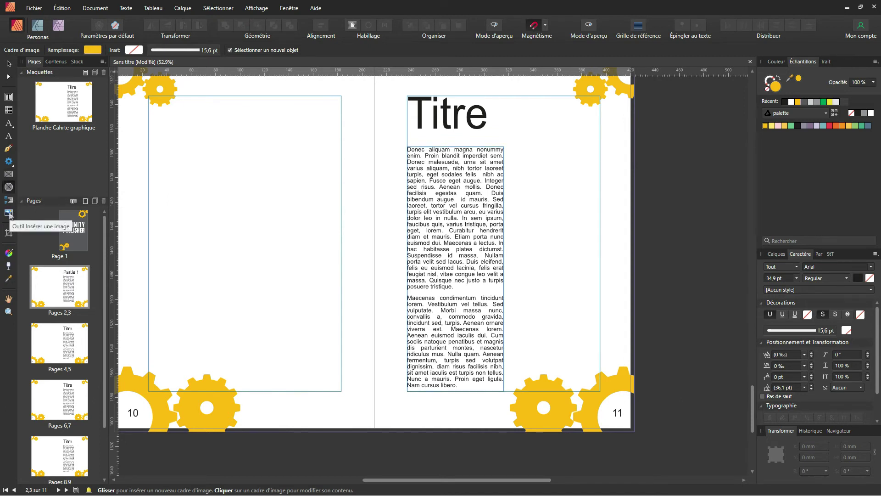
left_click(10, 214)
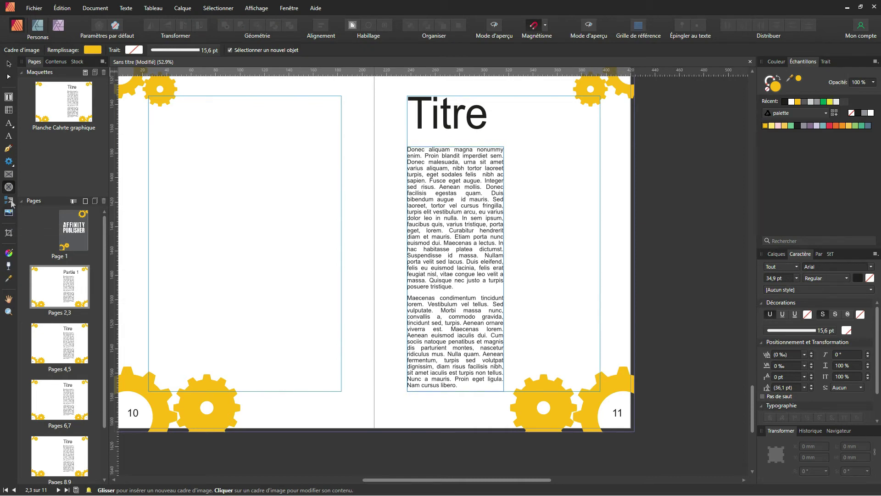
left_click(418, 236)
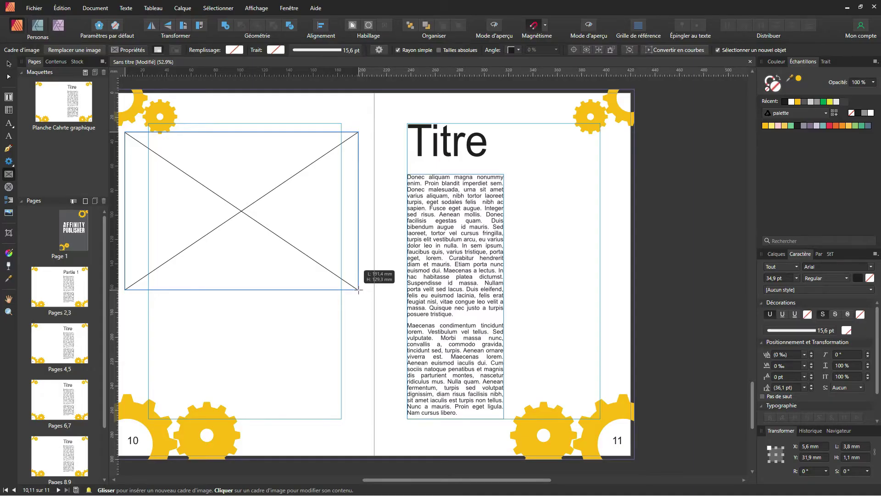
left_click_drag(359, 289, 359, 289)
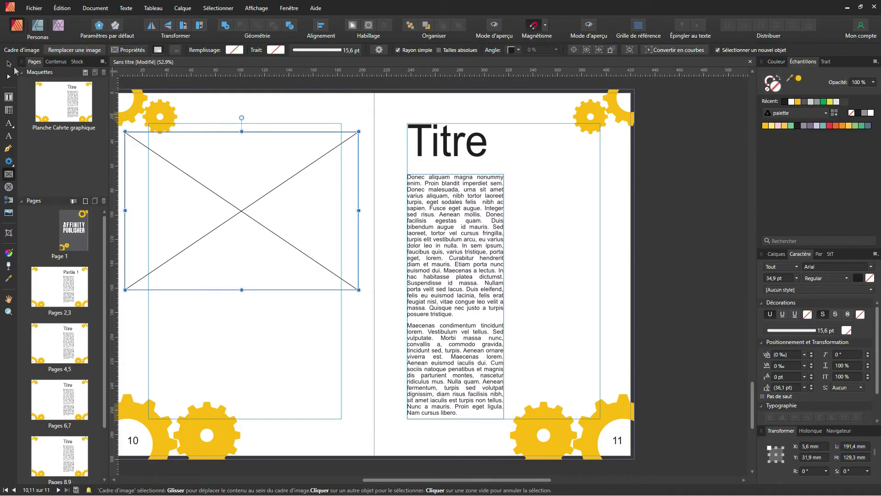
Extend page 10's rectangular picture frame to the outer, top and bottom bleed edges, 200 mm wide and 303 mm high at X -3 mm, Y -3 mm.
left_click(8, 64)
left_click_drag(222, 185, 335, 183)
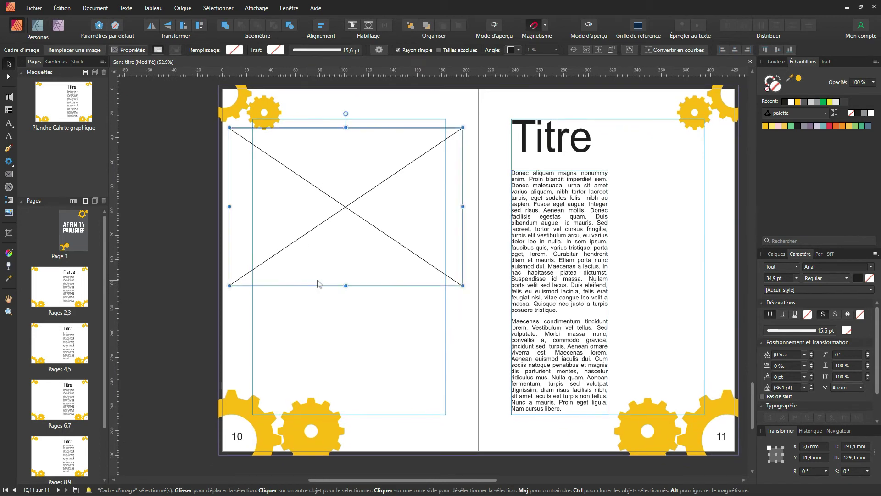
left_click_drag(319, 284, 334, 452)
scroll(331, 291, "up", 2)
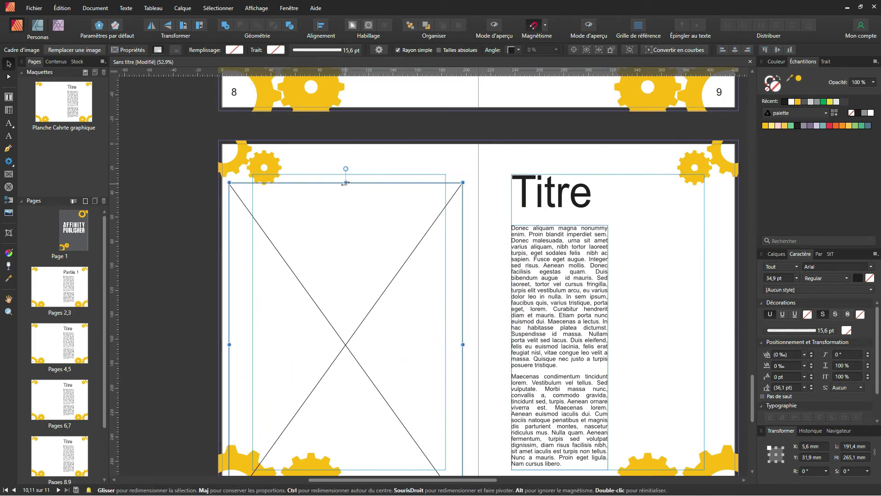
left_click_drag(346, 183, 346, 140)
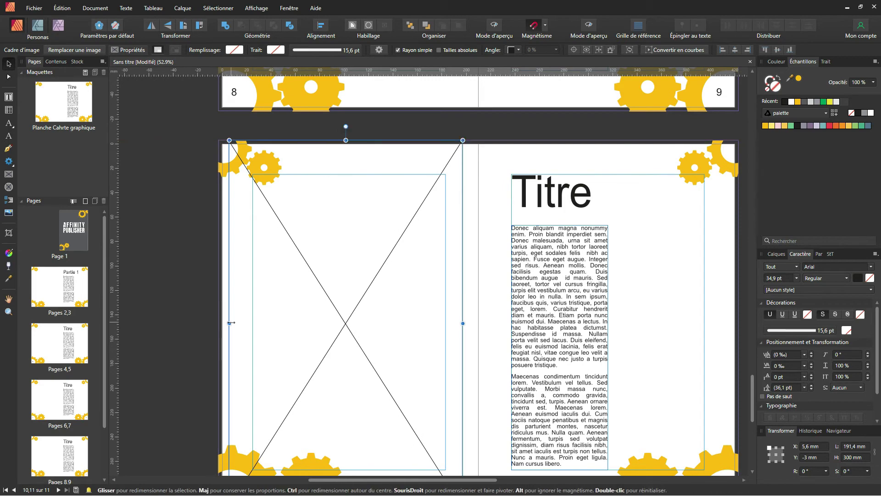
left_click_drag(229, 323, 222, 323)
scroll(223, 323, "down", 4)
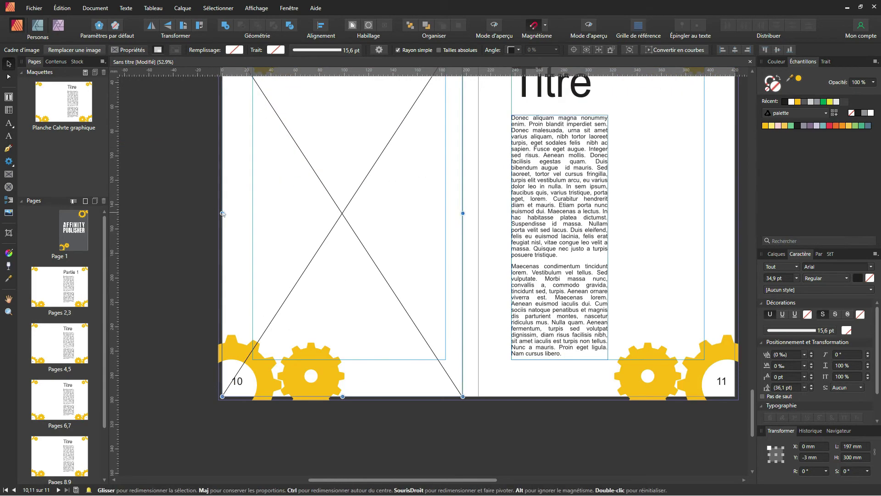
left_click_drag(223, 214, 218, 213)
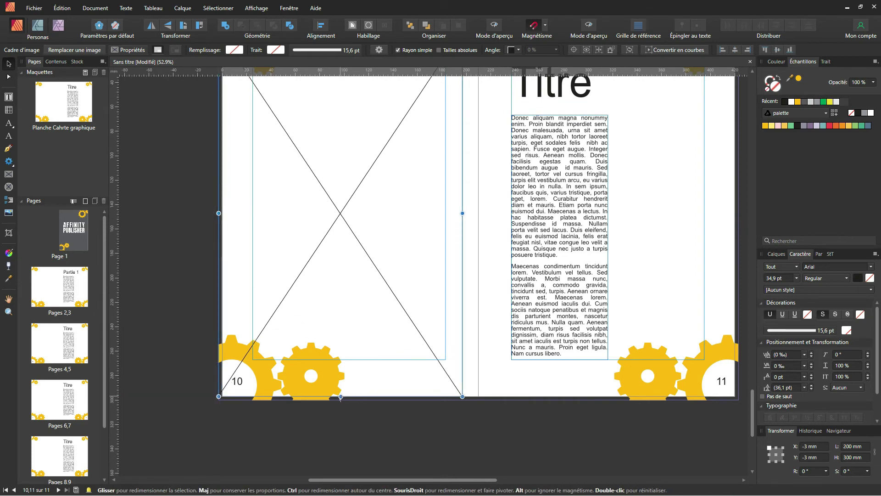
left_click_drag(341, 397, 344, 400)
scroll(367, 380, "up", 3)
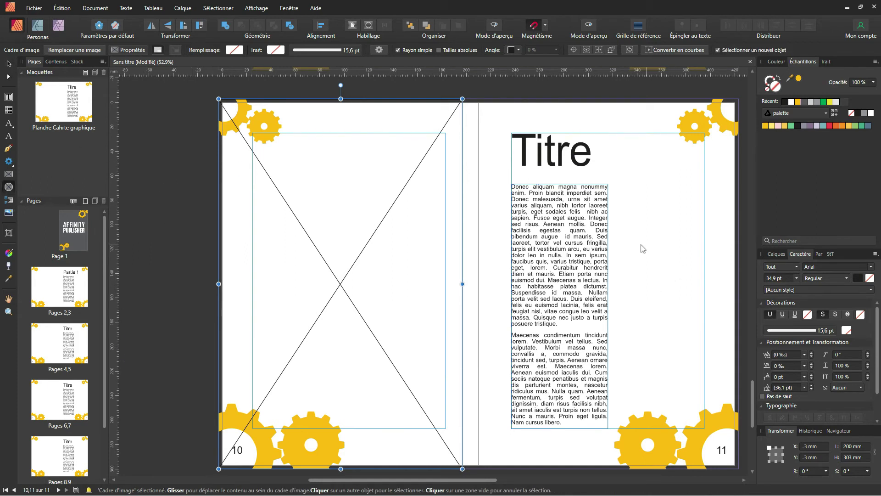
left_click_drag(642, 240, 719, 327)
left_click(8, 63)
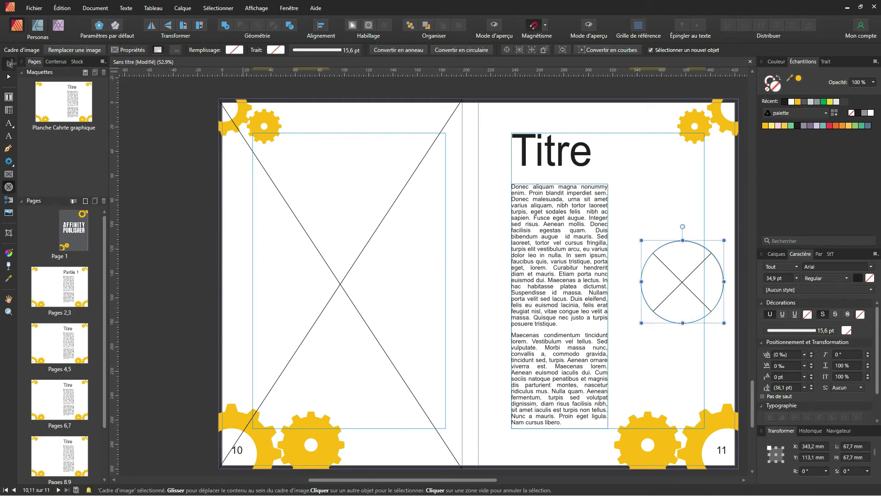
left_click_drag(688, 280, 661, 238)
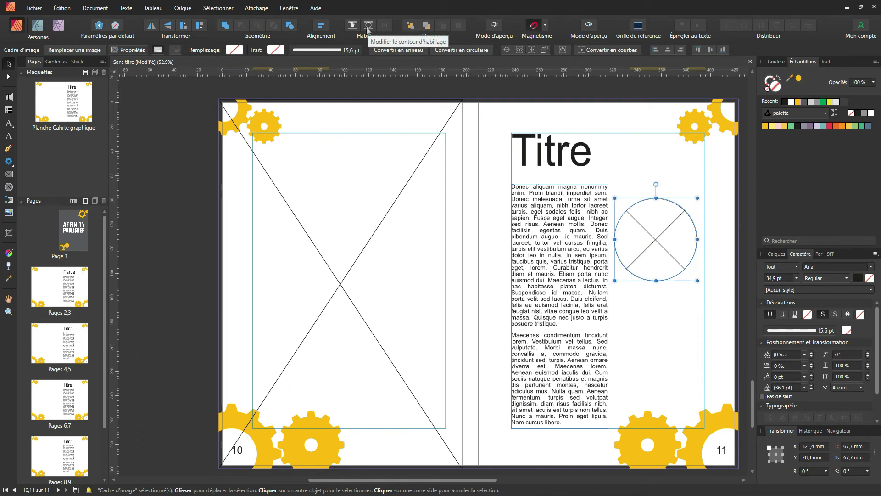
key("Delete")
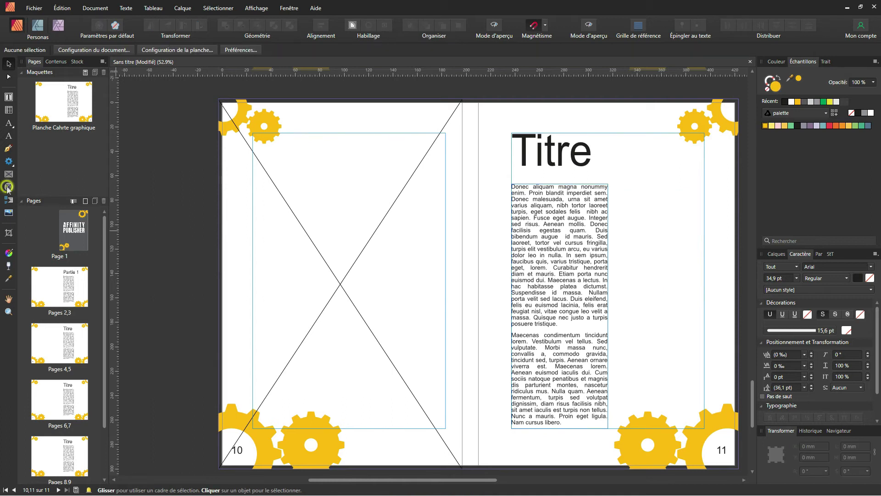
Draw a circular picture frame about 74.9 mm across beside page 11's body text and set its text wrap style to Adapté.
left_click(8, 186)
left_click_drag(644, 182, 731, 275)
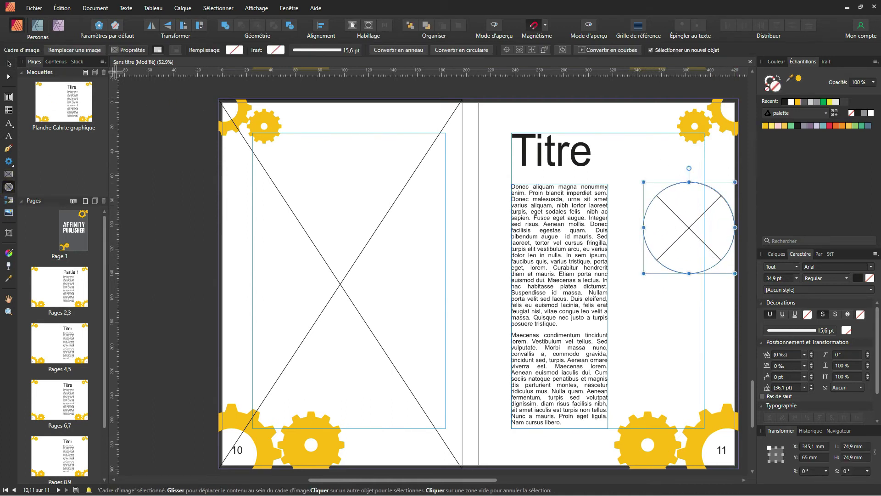
left_click(353, 26)
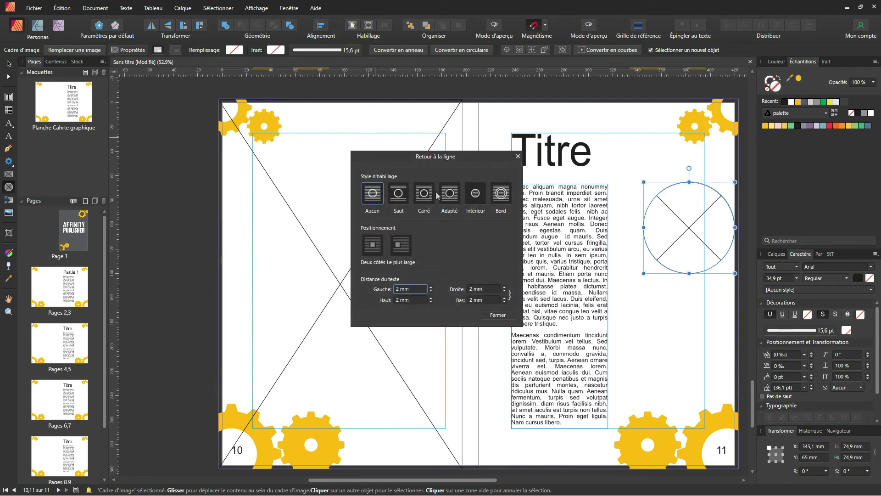
left_click(500, 195)
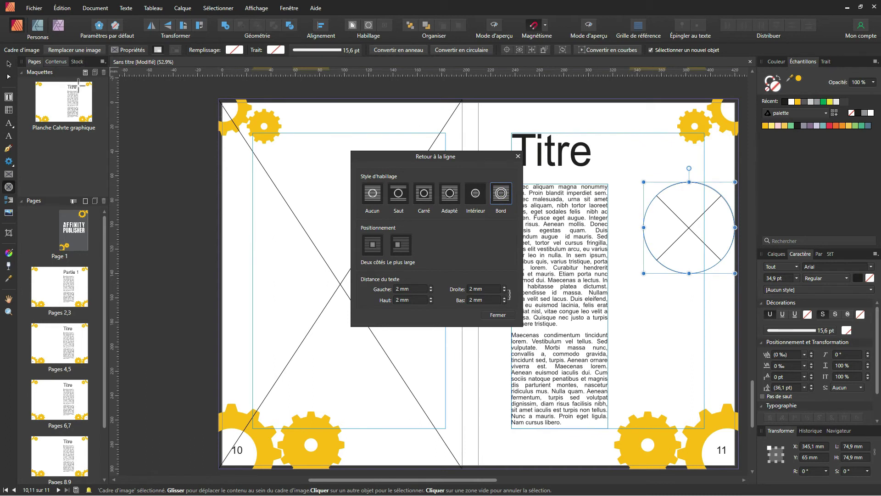
left_click(449, 193)
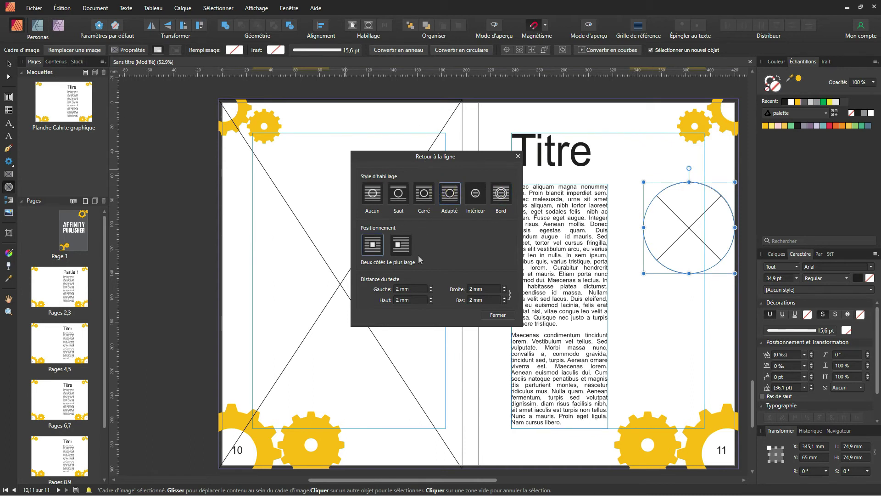
Move the circular frame over the body text's edge at about X 282.7 mm, Y 100.7 mm, and set all its text distances to 1 mm.
left_click(10, 64)
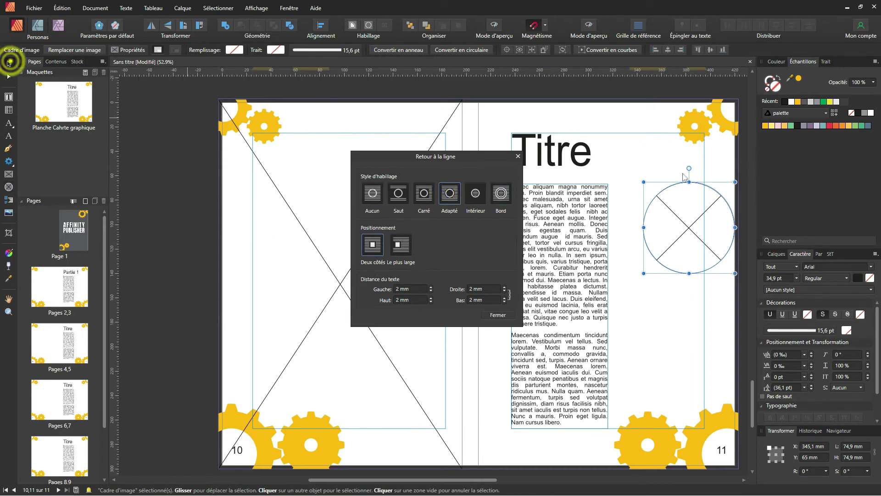
left_click_drag(691, 207, 618, 256)
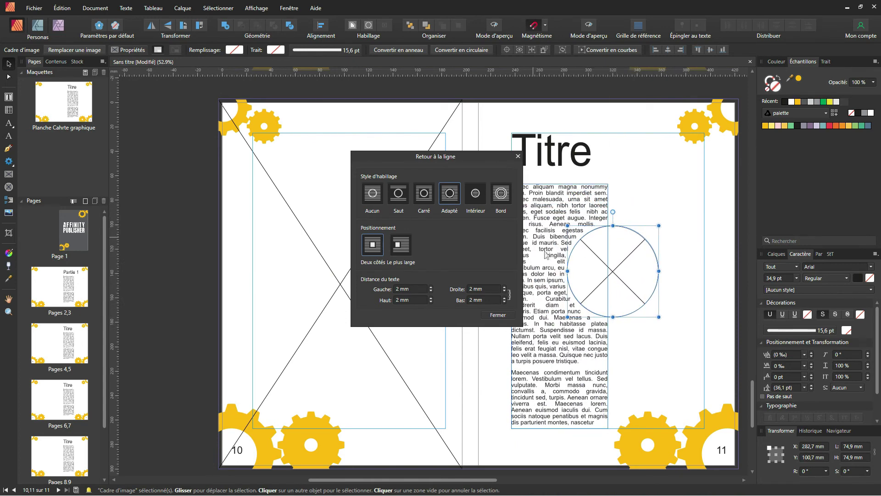
left_click(431, 289)
left_click(432, 288)
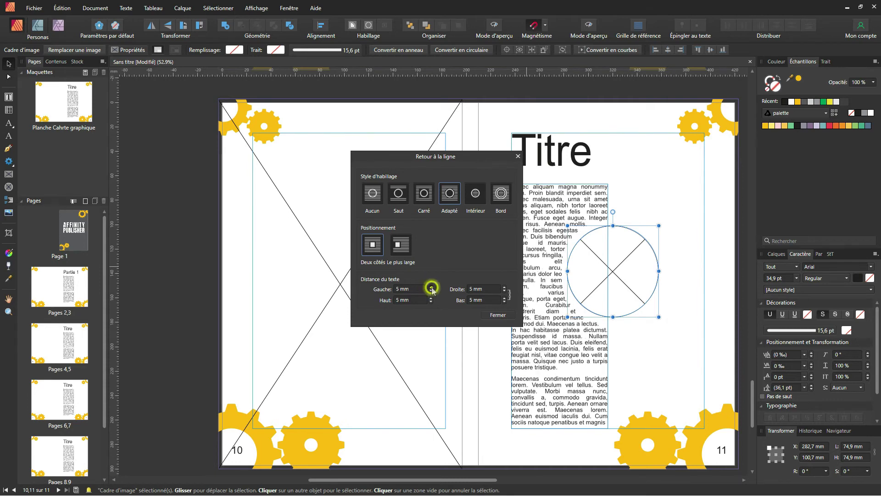
left_click(432, 289)
left_click(431, 288)
left_click(431, 301)
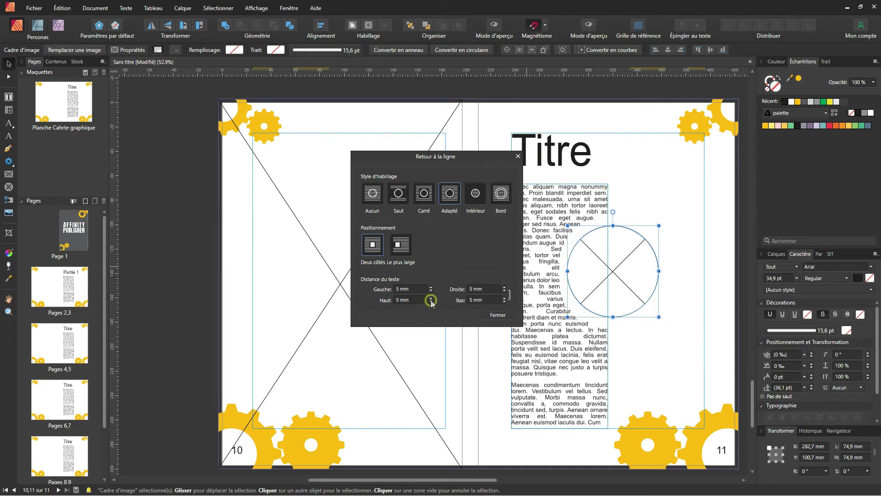
left_click(431, 301)
left_click(432, 301)
left_click(432, 301)
left_click(432, 301)
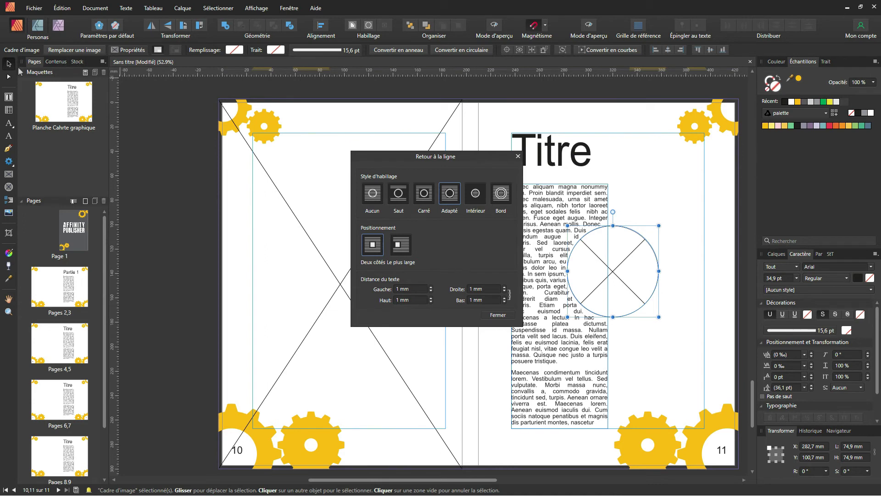
left_click(496, 315)
left_click(9, 63)
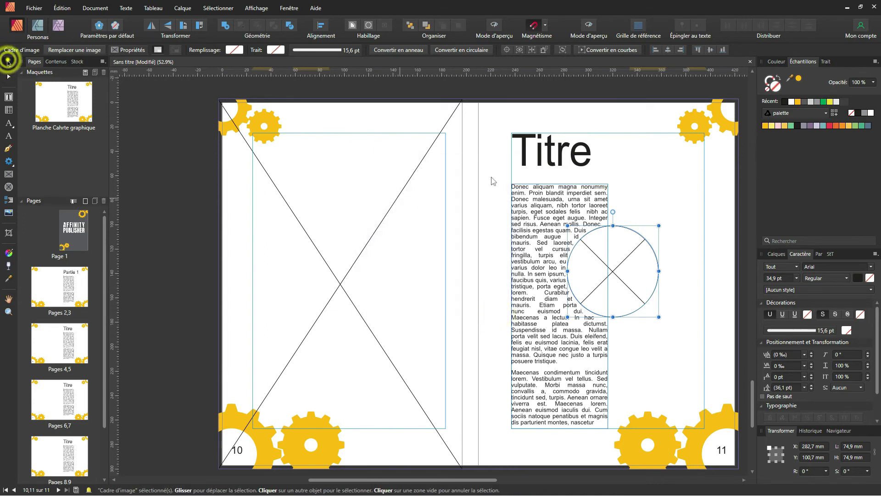
mouse_move(568, 199)
left_mouse_down()
mouse_move(646, 206)
mouse_move(563, 189)
mouse_move(615, 194)
mouse_move(581, 189)
left_mouse_up()
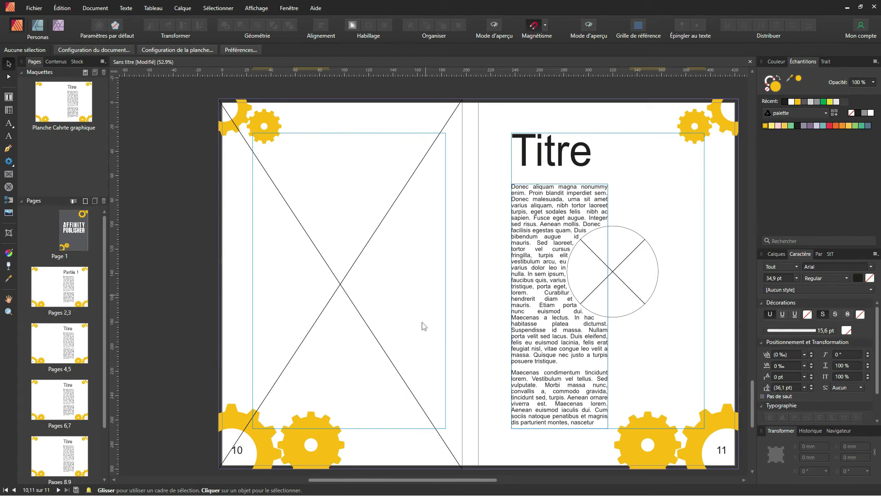
Cut the rectangular and circular picture frames from pages 10 and 11 and paste them onto the master Planche Cahrte graphique.
scroll(69, 413, "down", 3)
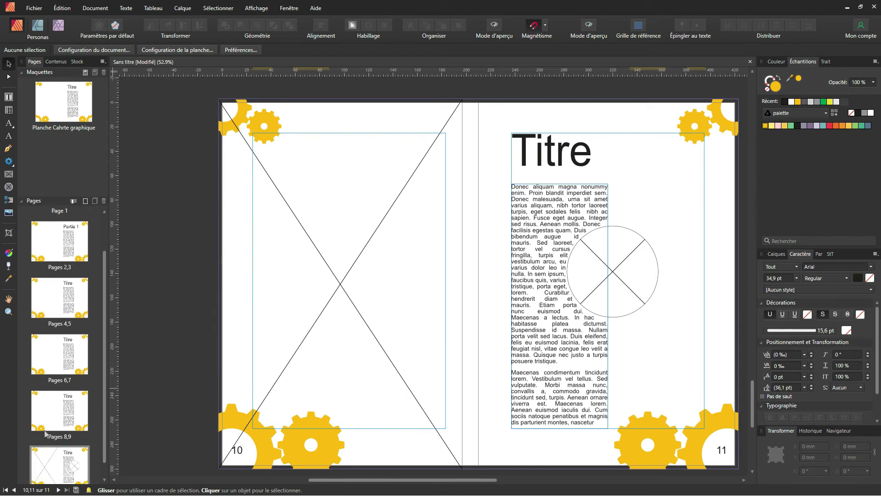
left_click(72, 452)
left_click(622, 273)
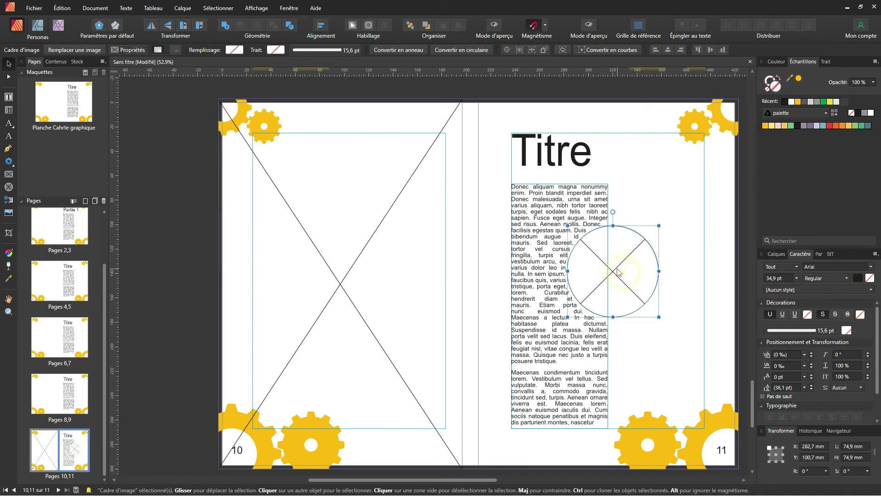
left_click(375, 226, "shift")
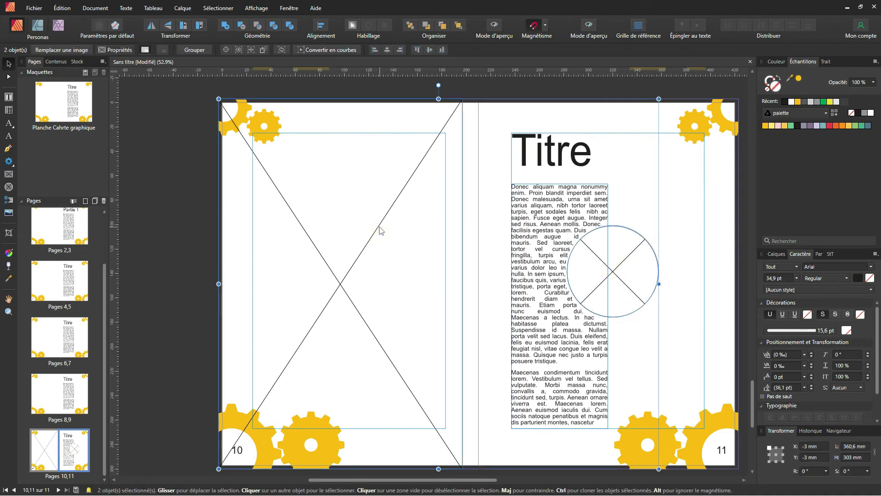
key("Delete")
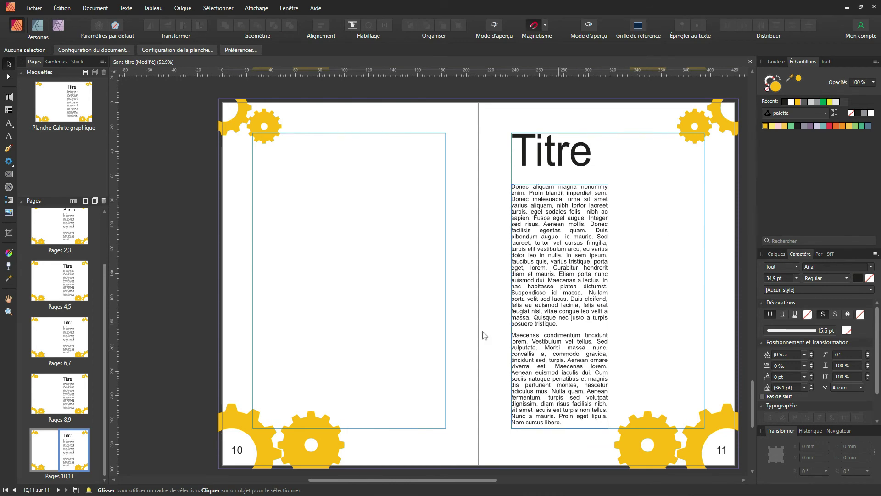
left_click(53, 94)
double_click(53, 94)
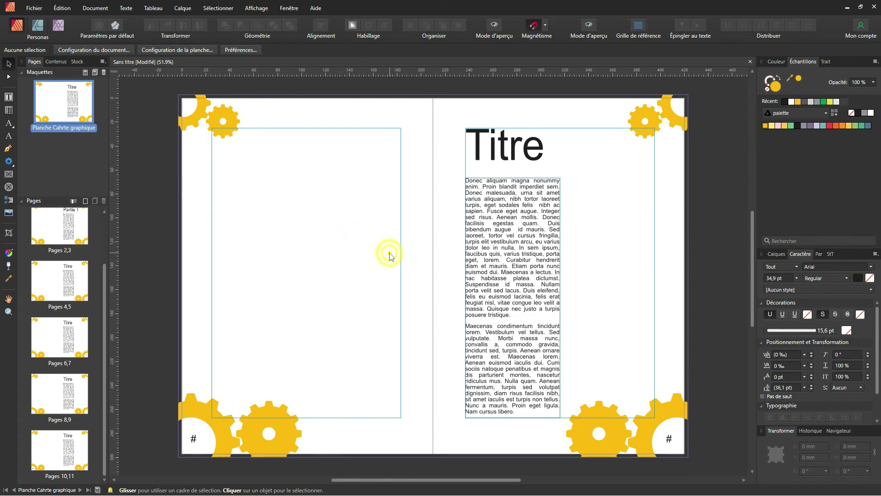
key("ctrl+v")
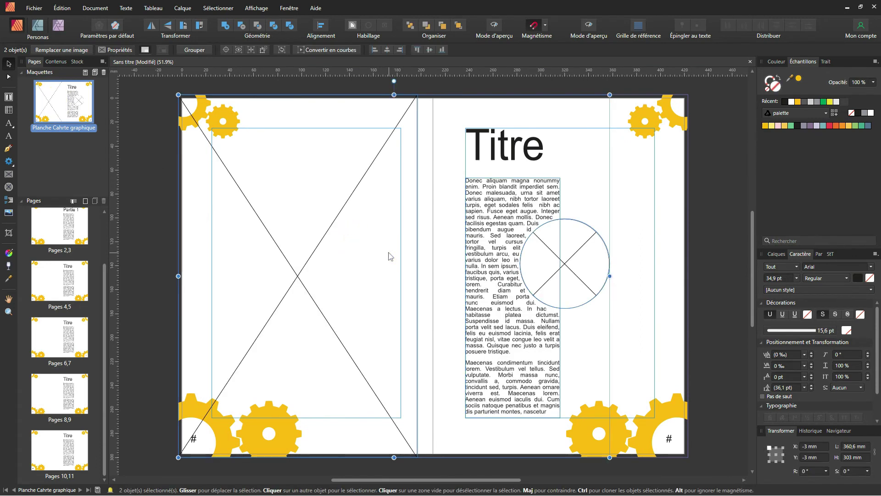
Duplicate the master's body text frame as a second column beside it, at about X 318.1 mm, Y 66.7 mm.
left_click(626, 202)
left_click(546, 204)
left_click_drag(545, 205, 643, 211)
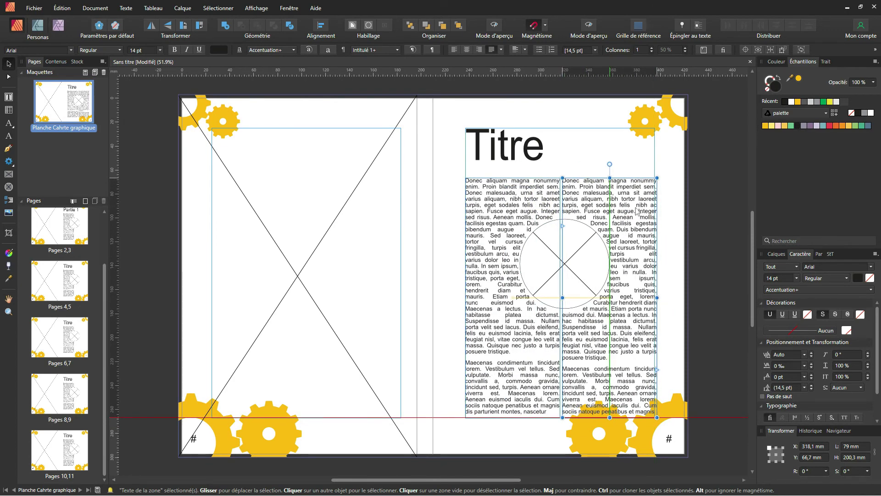
Narrow the master's second text column to about 74.9 mm at X 320.1 mm and the first column to about 78 mm.
left_click_drag(562, 299, 565, 300)
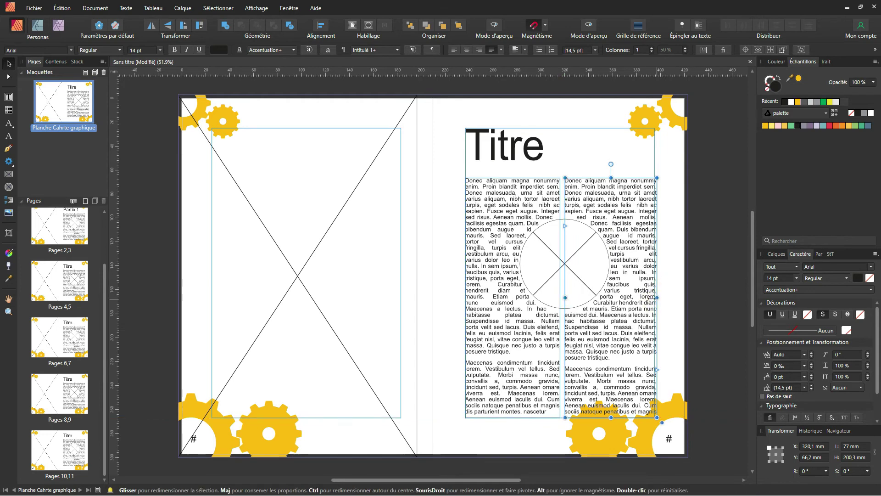
left_click_drag(658, 299, 655, 298)
left_click(480, 250)
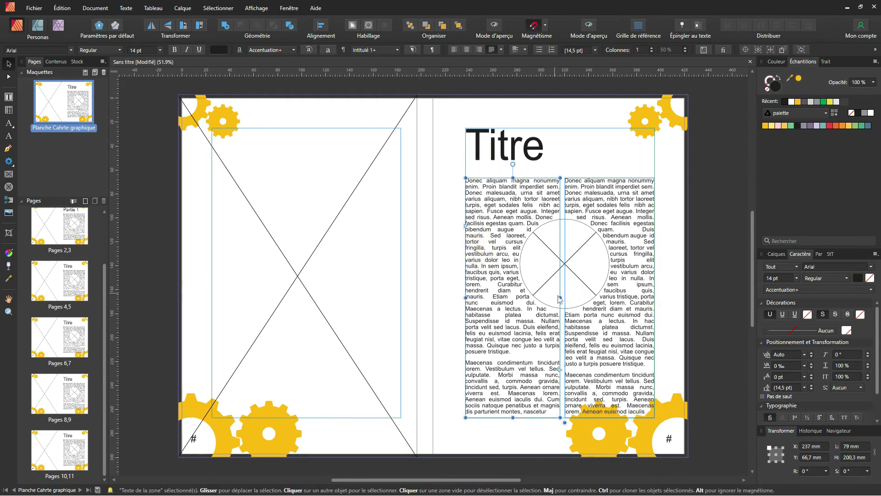
left_click_drag(561, 298, 557, 297)
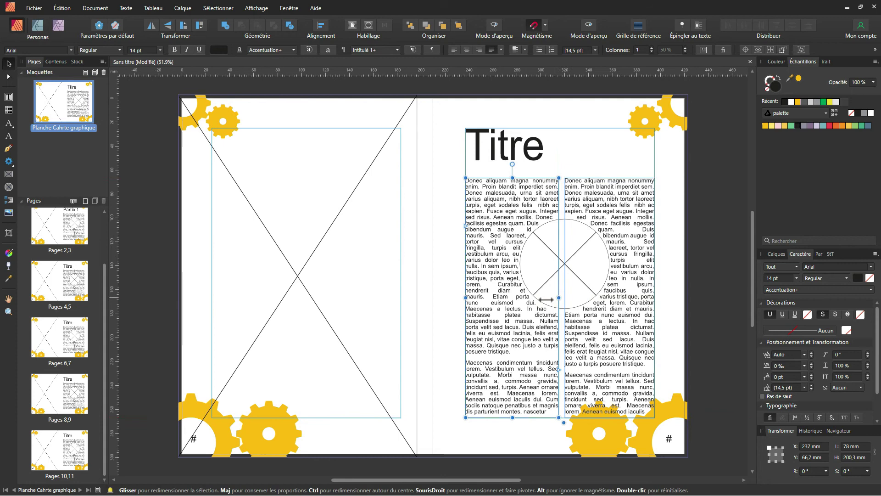
left_click(578, 154)
left_click(538, 266)
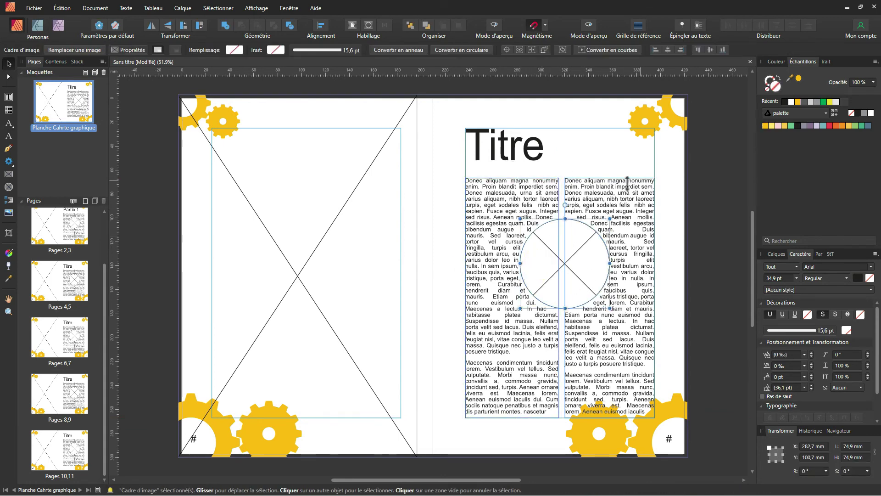
left_click(509, 154)
left_click(620, 199)
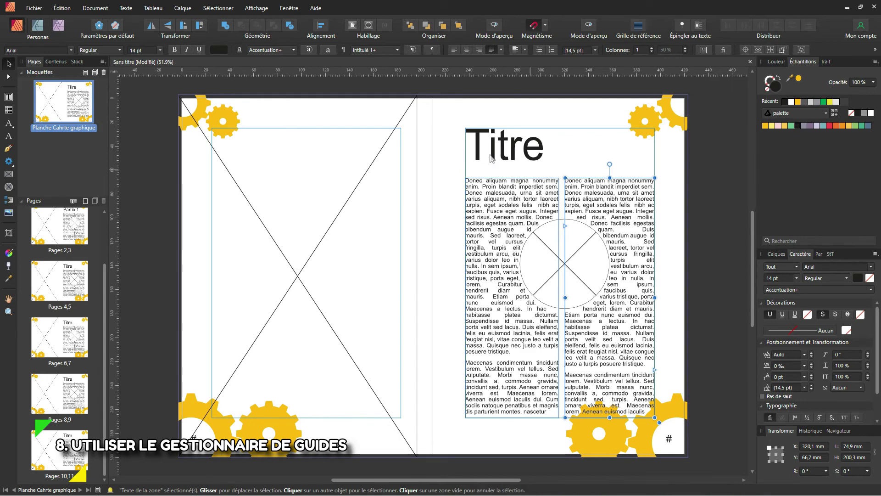
left_click(367, 105)
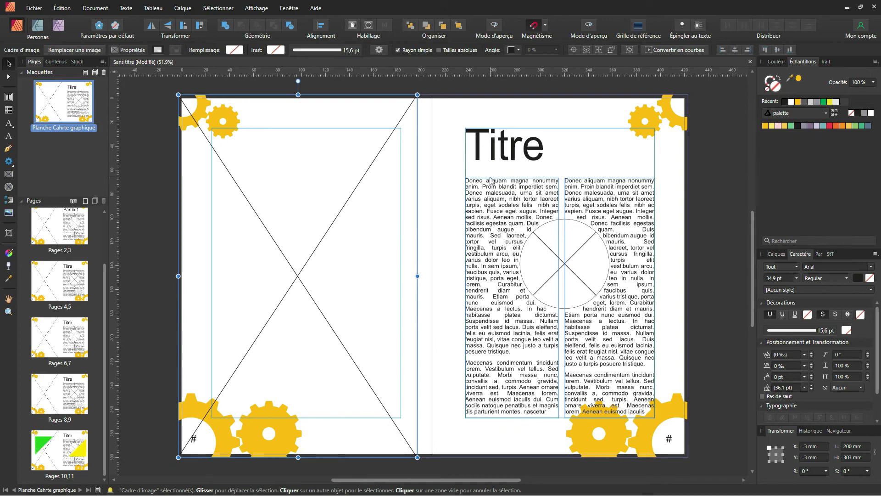
left_click(497, 230)
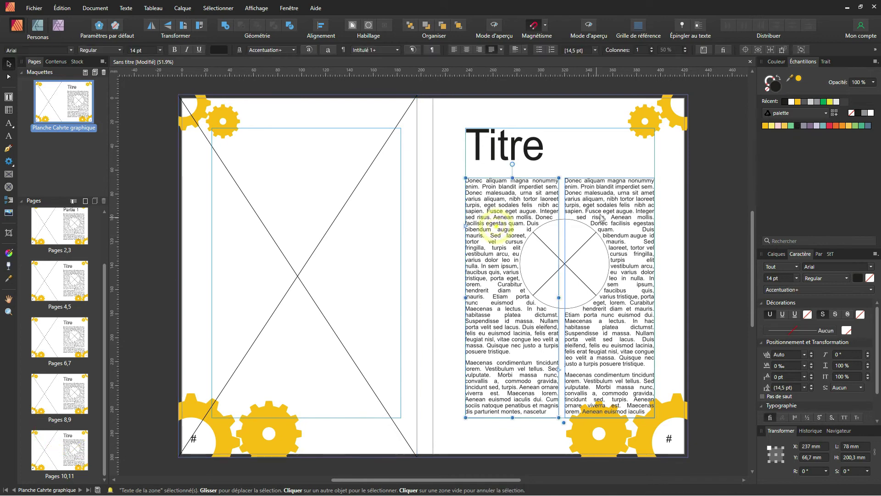
left_click(585, 249)
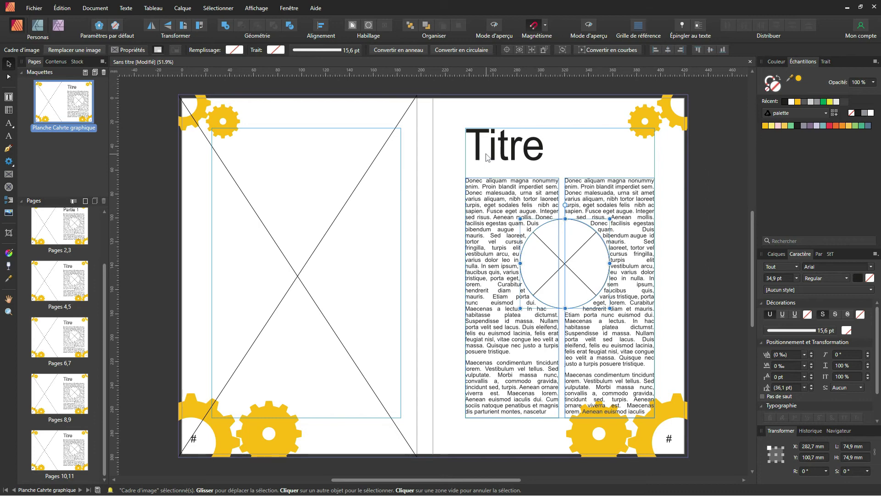
Set the master's column guides to 2 columns and 2 rows with a 6 mm gutter and the Remplis style.
left_click(254, 7)
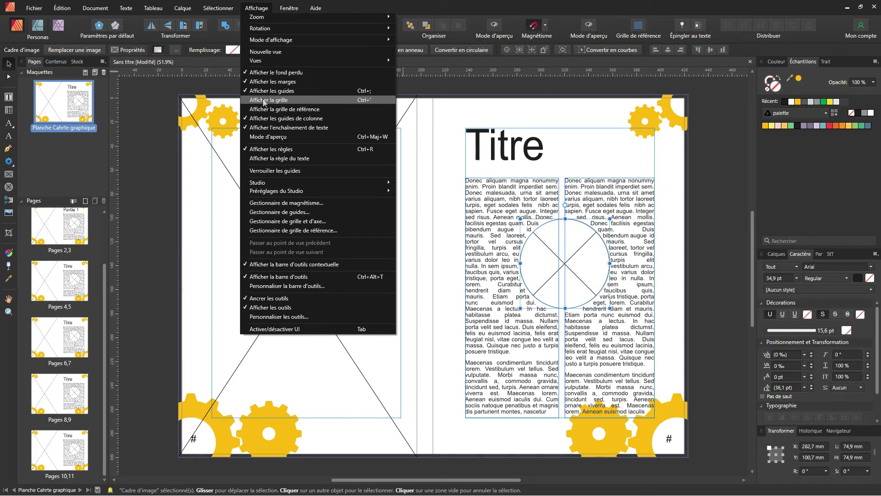
left_click(270, 212)
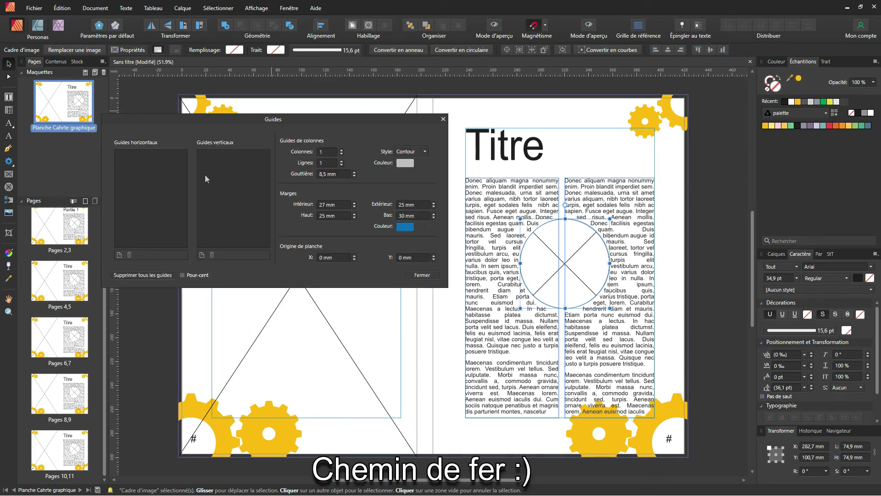
left_click(156, 183)
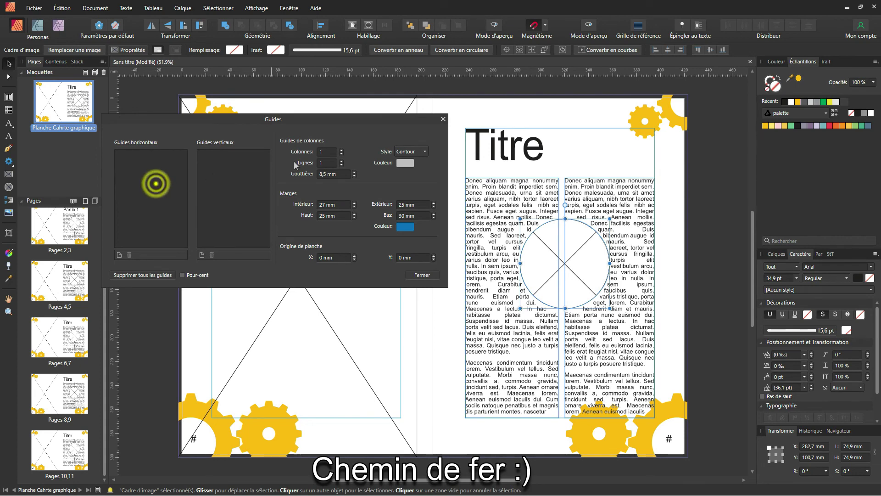
left_click(341, 150)
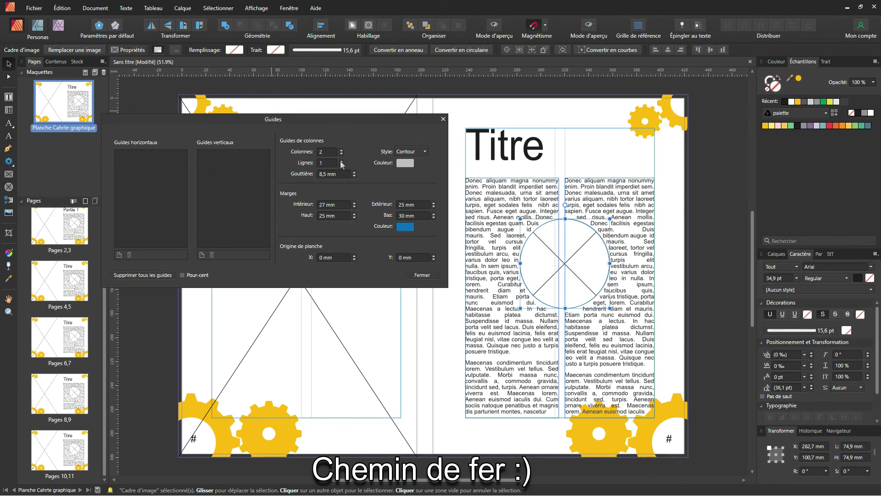
left_click(342, 161)
left_click(408, 152)
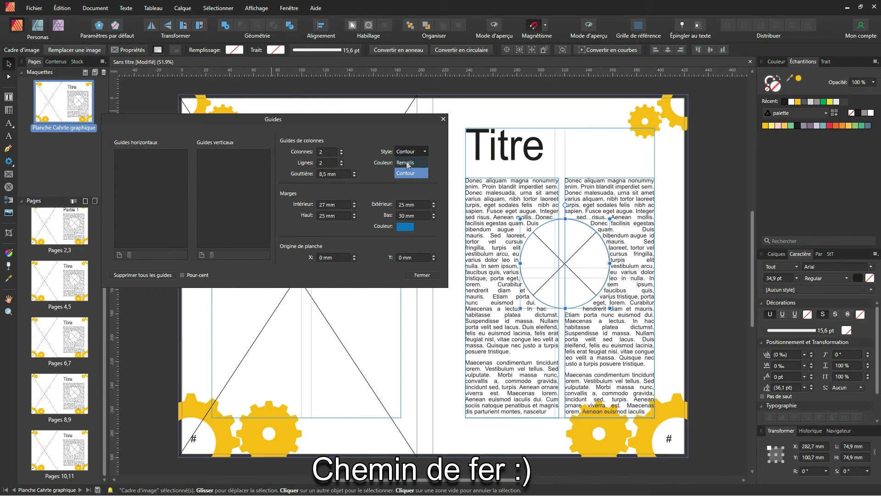
left_click(406, 163)
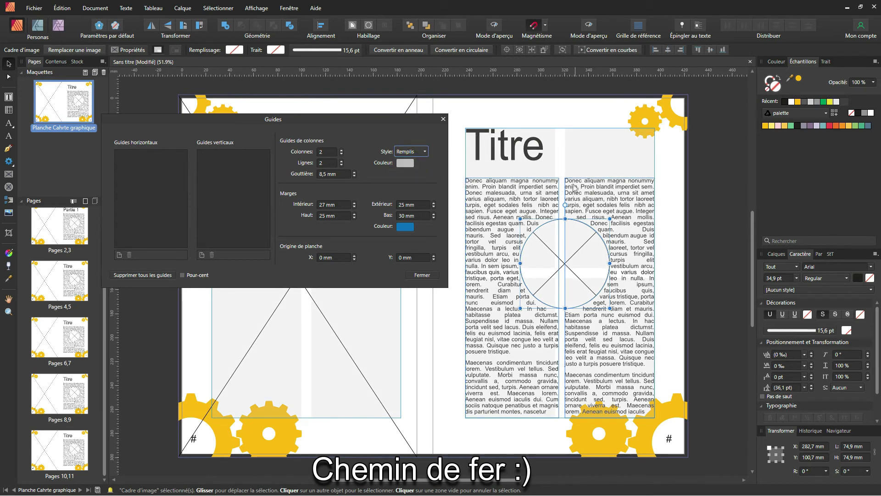
left_click_drag(355, 170, 356, 179)
left_click(354, 173)
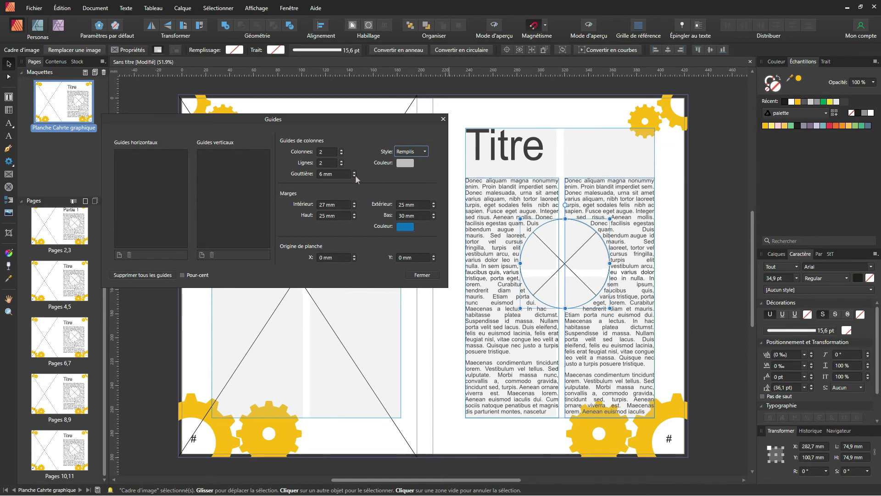
Try inner margin values between 23 and 29 mm and return the margin to 27 mm.
left_click(355, 203)
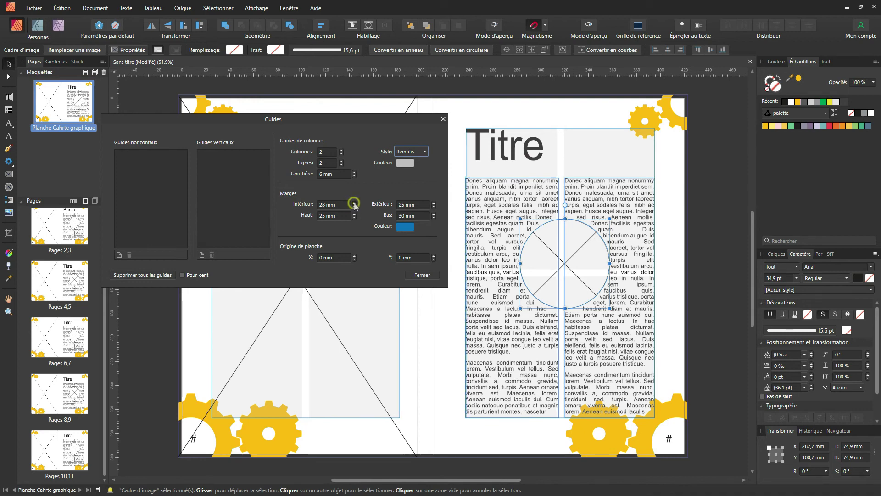
left_click(354, 203)
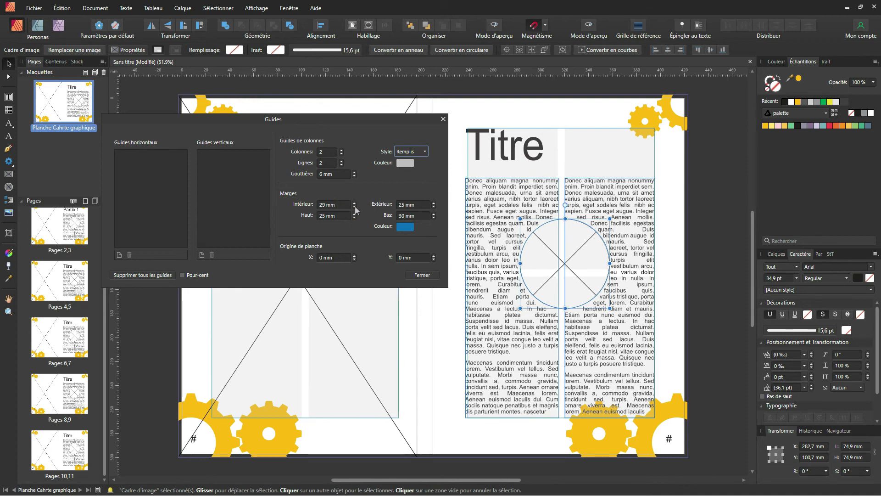
left_click(355, 208)
left_click(354, 207)
left_click(354, 207)
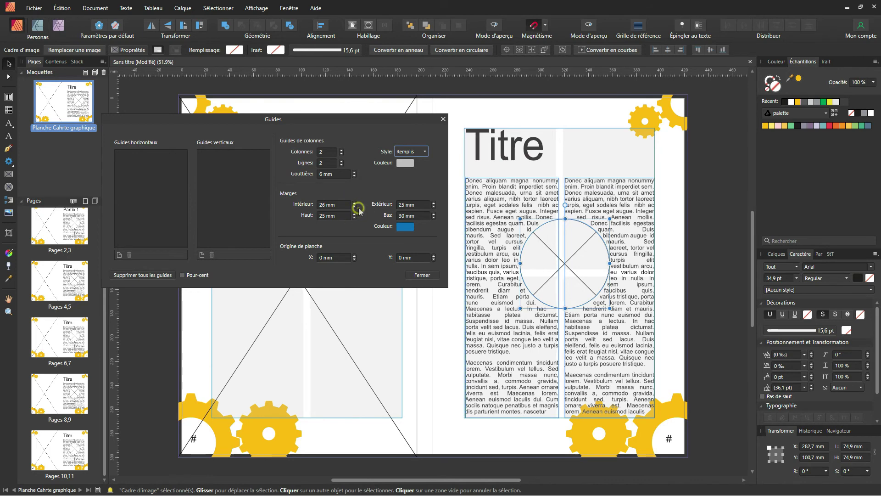
left_click(354, 207)
left_click(355, 207)
left_click(354, 207)
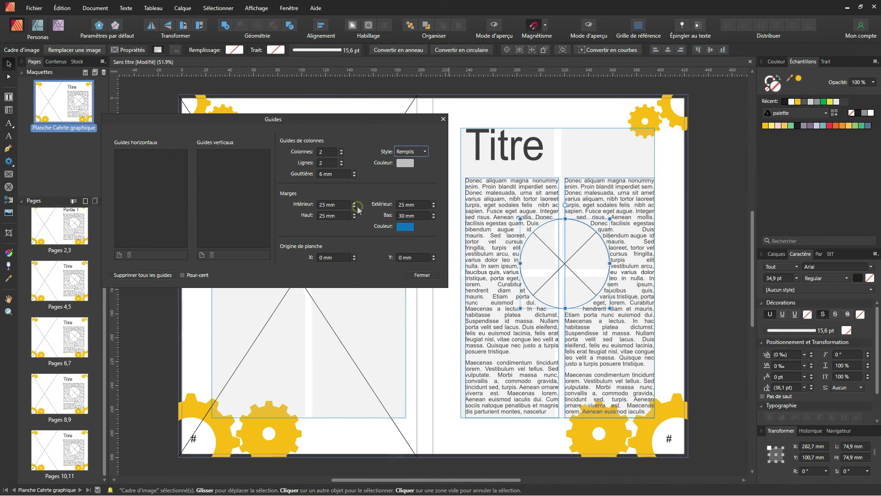
left_click(356, 205)
left_click(356, 204)
left_click(356, 204)
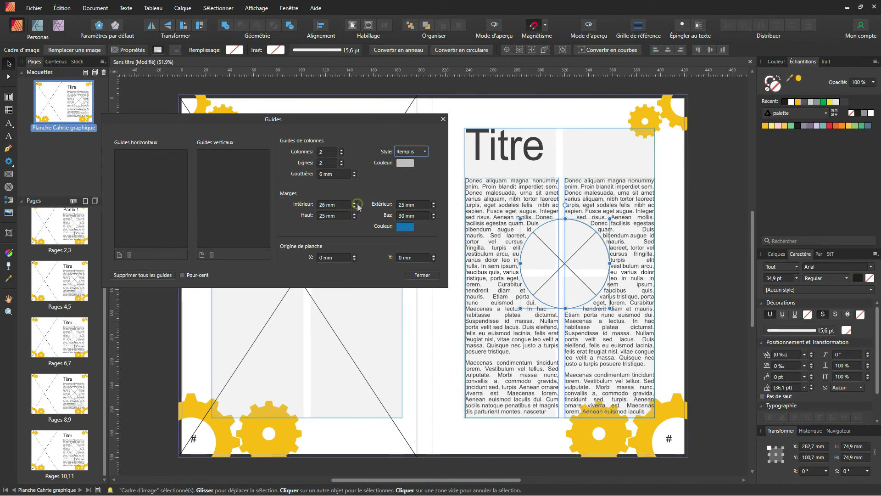
left_click(354, 203)
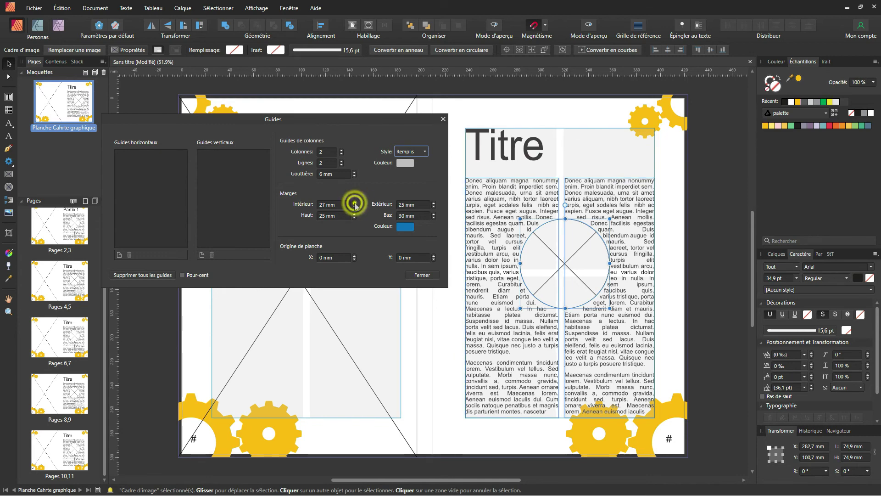
left_click(355, 207)
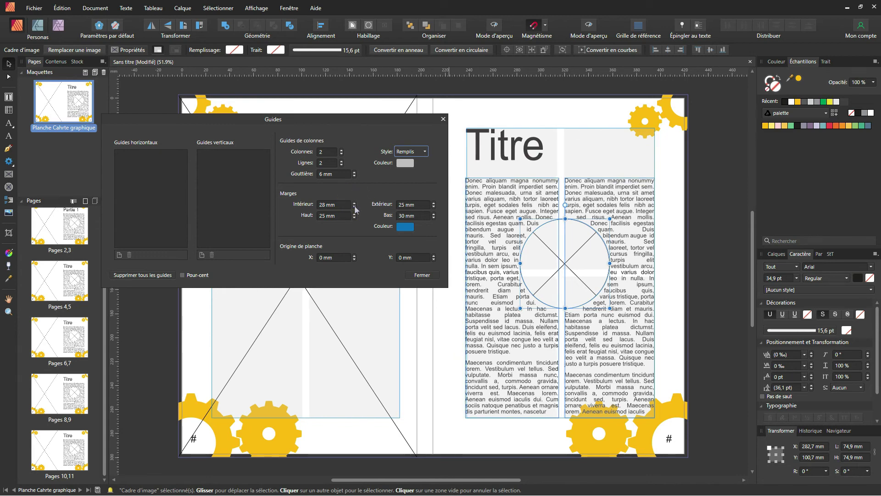
left_click(355, 203)
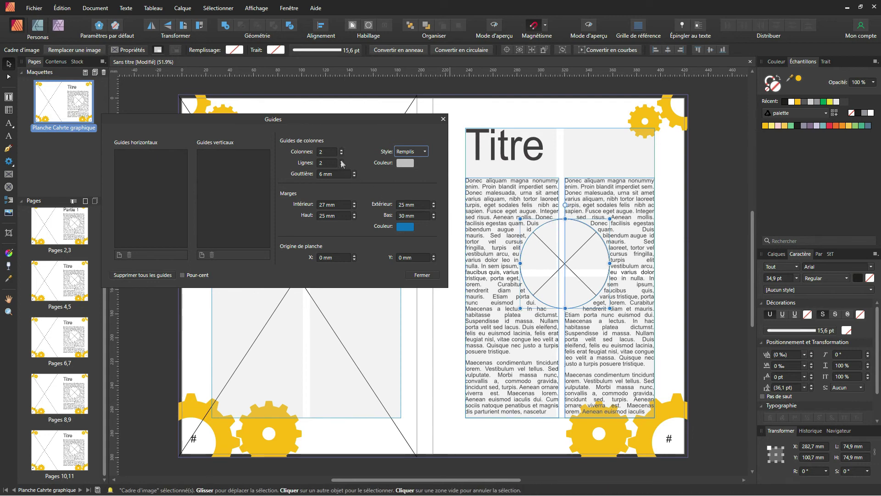
Resize the left page's picture frame to a 75.5 × 117.6 mm guide cell and duplicate it into the other three cells.
left_click_drag(342, 123, 628, 223)
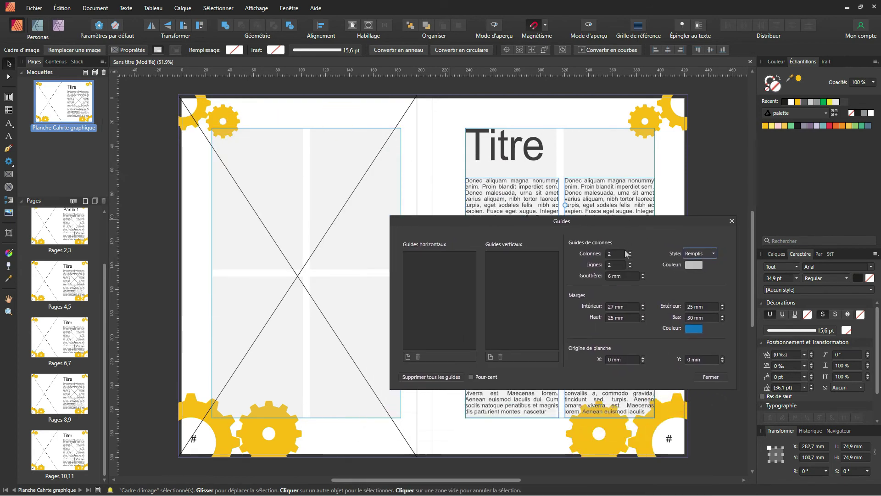
left_click(351, 197)
left_click_drag(417, 95, 284, 156)
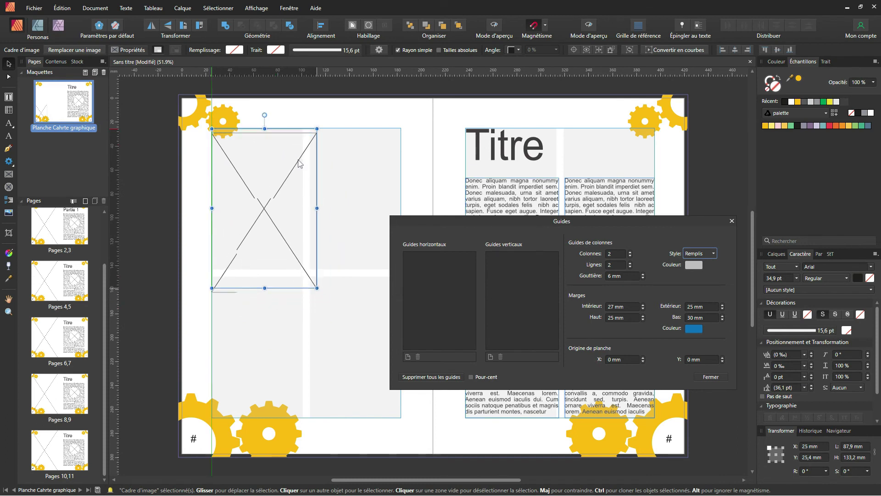
mouse_move(314, 281)
left_mouse_down()
mouse_move(287, 241)
mouse_move(384, 242)
mouse_move(366, 280)
mouse_move(349, 386)
mouse_move(345, 373)
mouse_move(252, 378)
left_mouse_up()
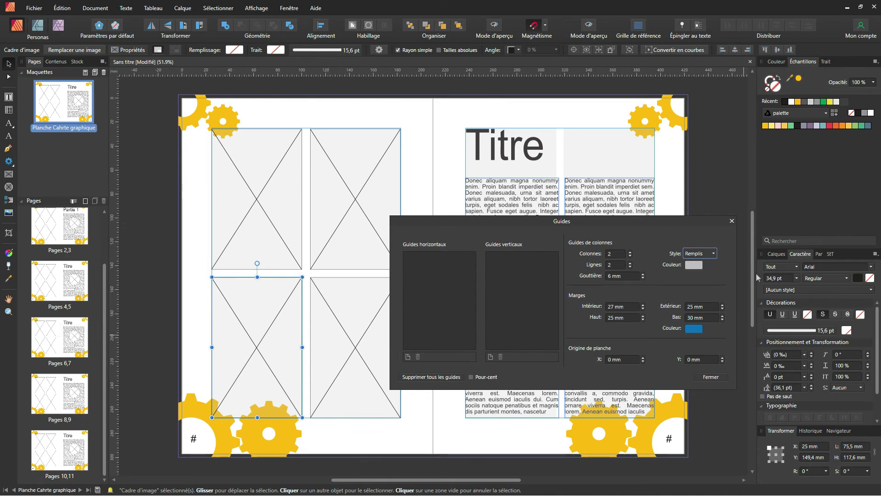
left_click_drag(676, 220, 561, 162)
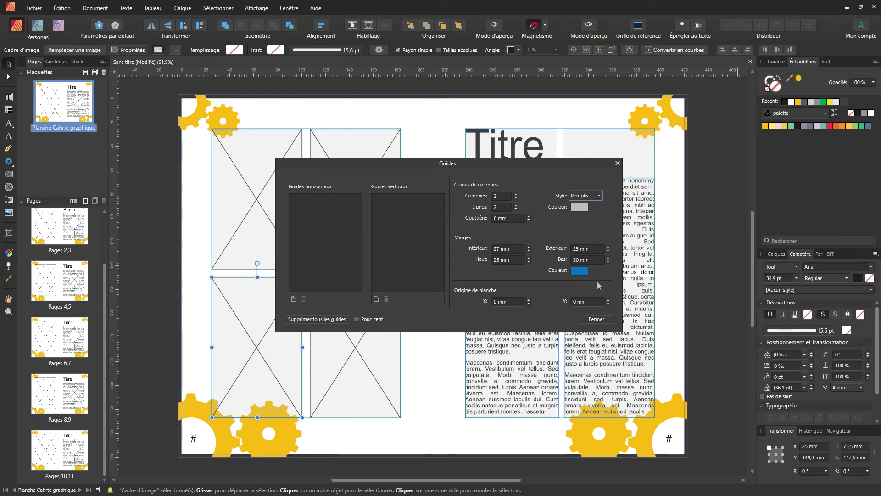
left_click(596, 319)
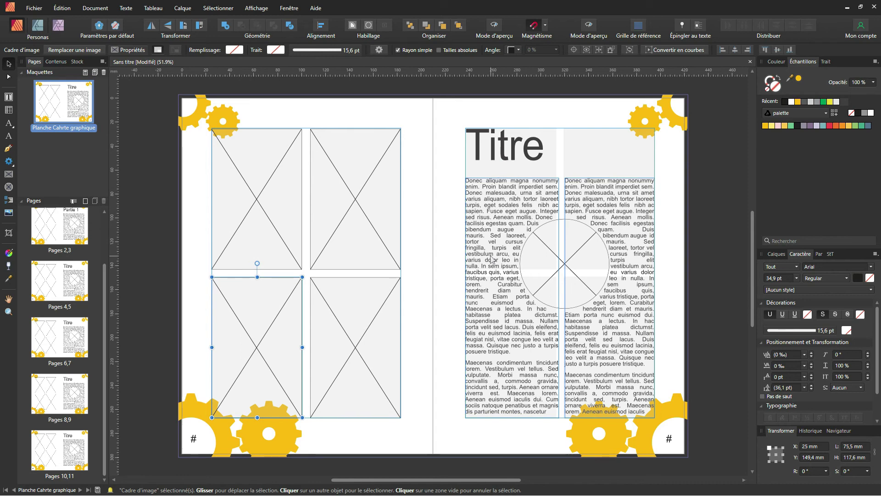
key("alt")
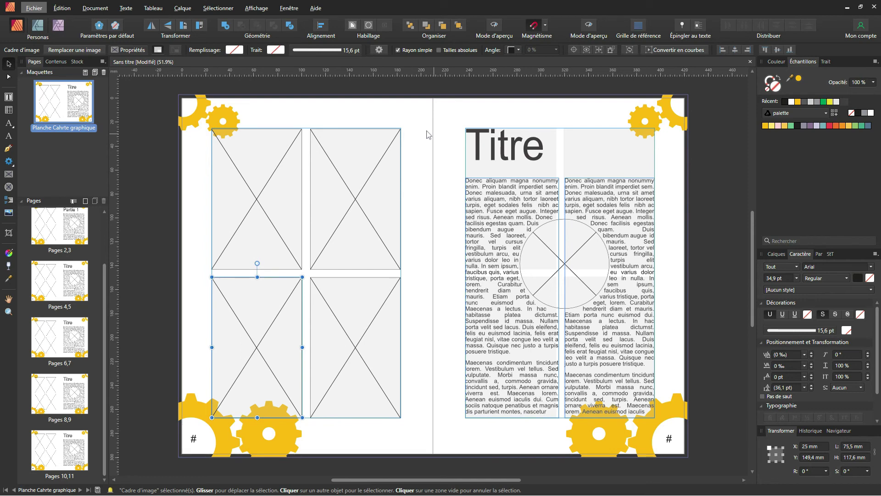
Show the stock image library and switch its source to Pexels.
left_click(76, 61)
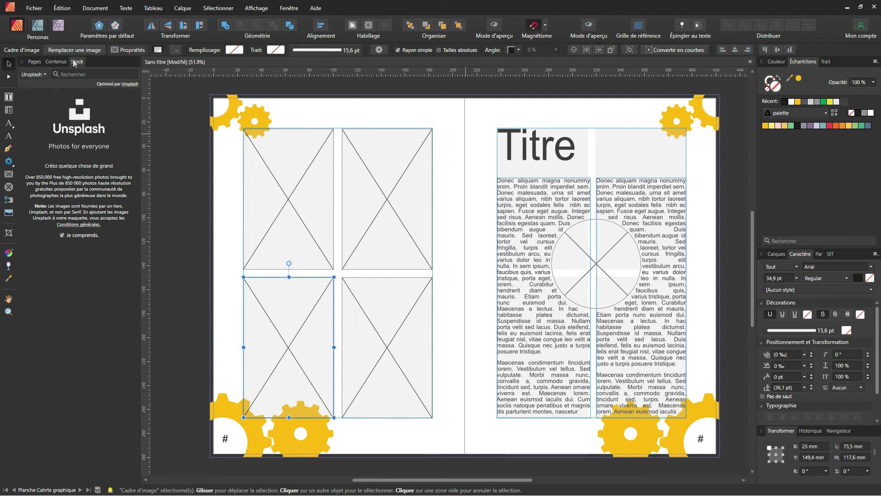
left_click(34, 74)
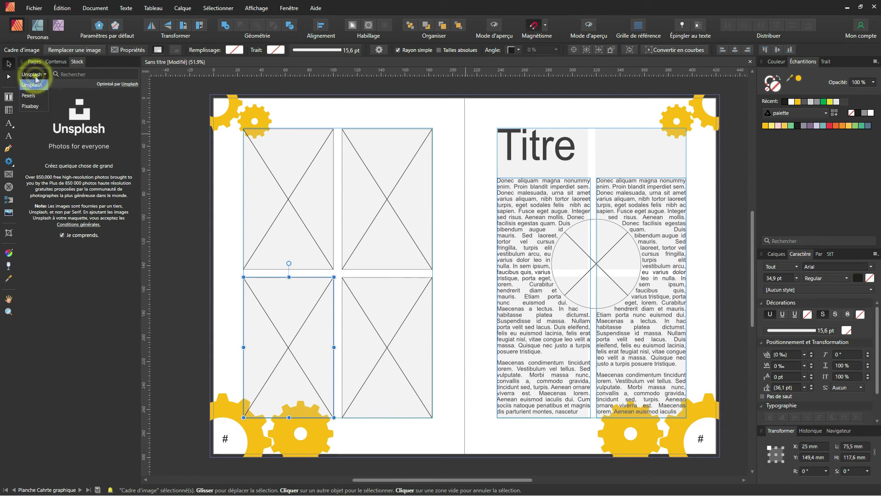
left_click(28, 95)
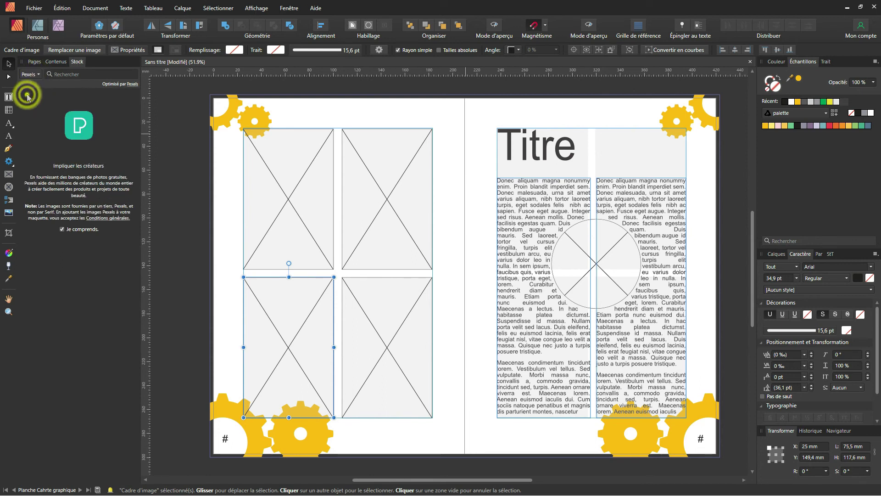
Check the updated master layout on spreads 2,3, 4,5 and 6,7, and return to spread 2,3.
left_click(34, 62)
double_click(46, 233)
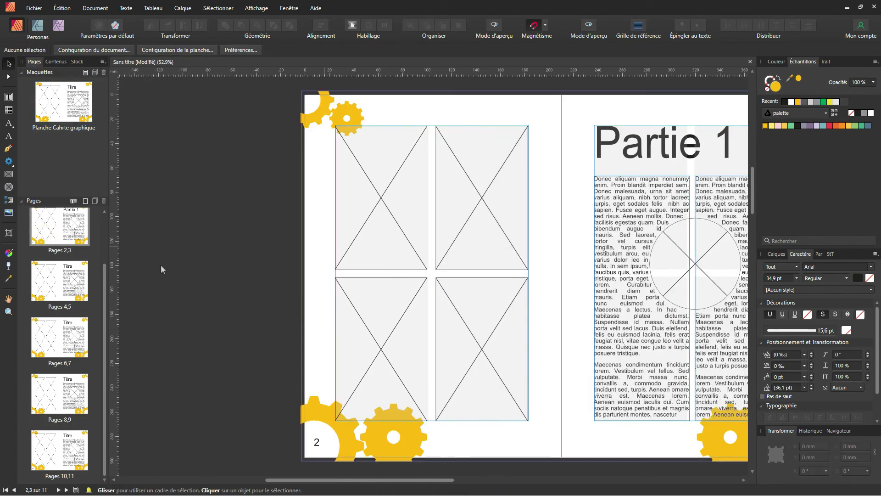
left_click(40, 230)
left_click(37, 272)
double_click(38, 271)
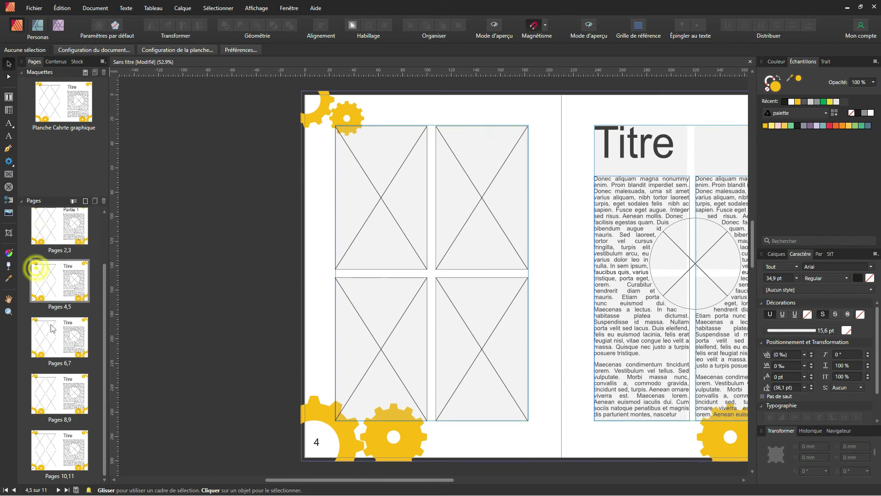
double_click(52, 330)
double_click(56, 234)
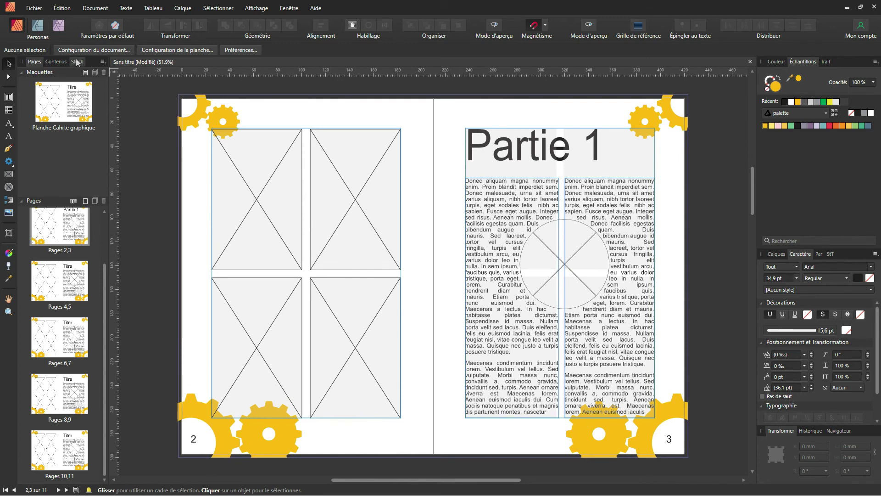
Detach the stock image library as a floating window, enlarge its height, and show the document's page thumbnails again.
left_click_drag(76, 62, 135, 75)
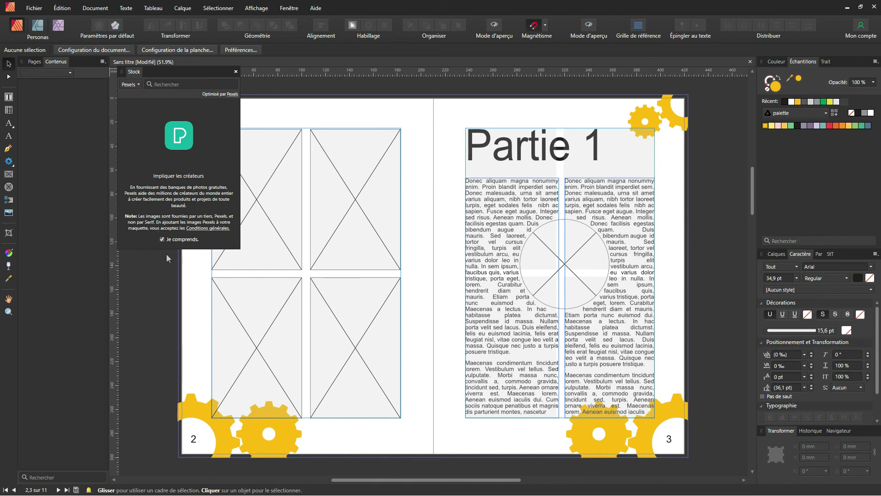
left_click_drag(161, 247, 161, 297)
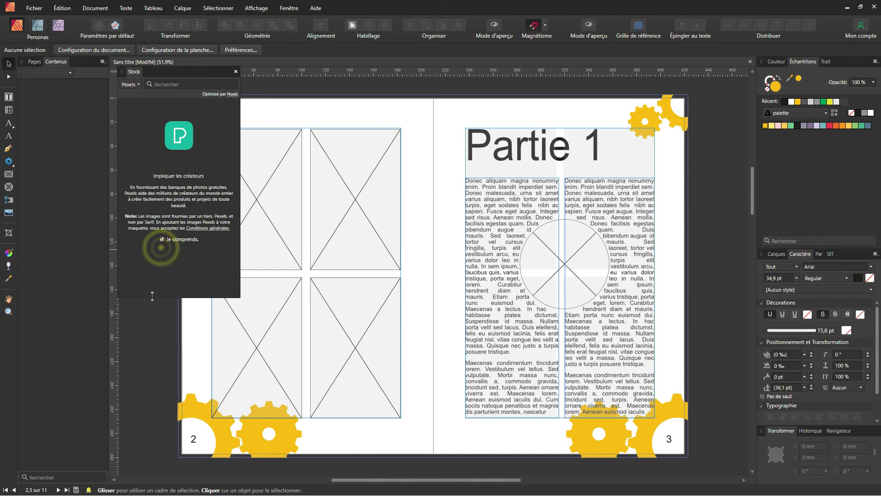
left_click(33, 61)
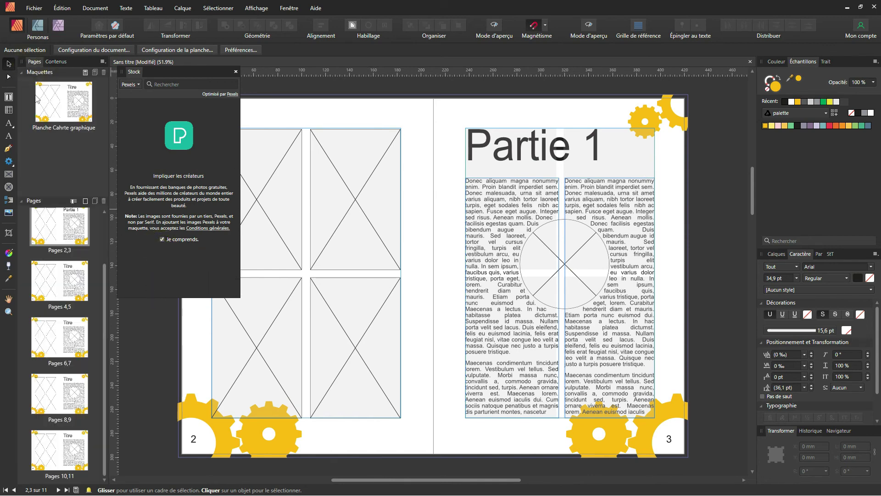
Search the Pexels images for "teenage" and place the airborne skateboarder photo in page 2's upper-left frame.
left_click(164, 83)
type("teenage")
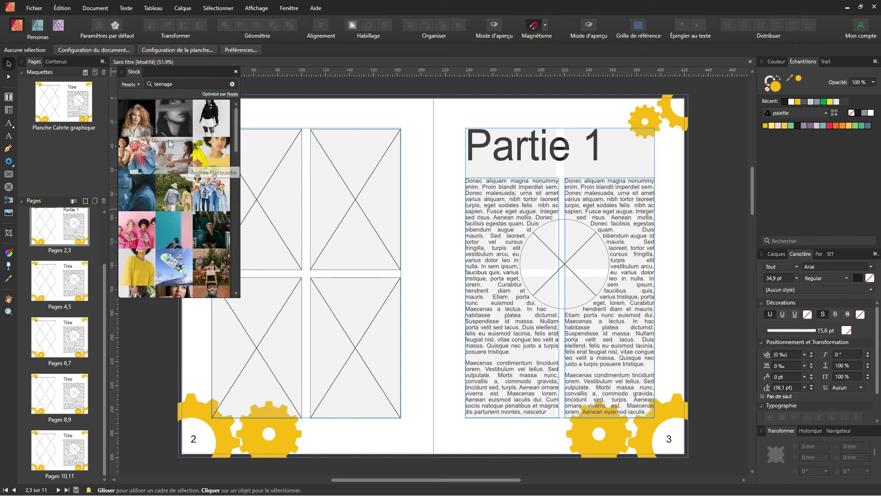
left_click_drag(174, 267, 268, 215)
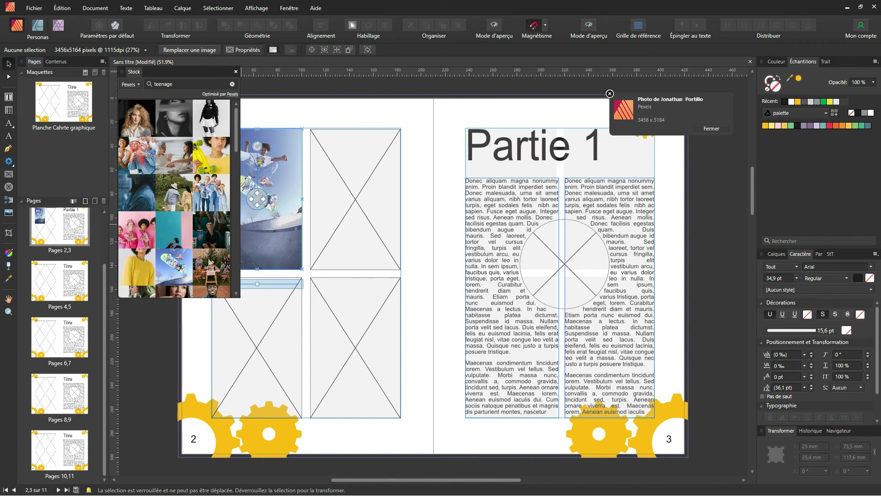
Place the photo of the young man in a green jacket in page 2's upper-right frame.
scroll(211, 263, "down", 3)
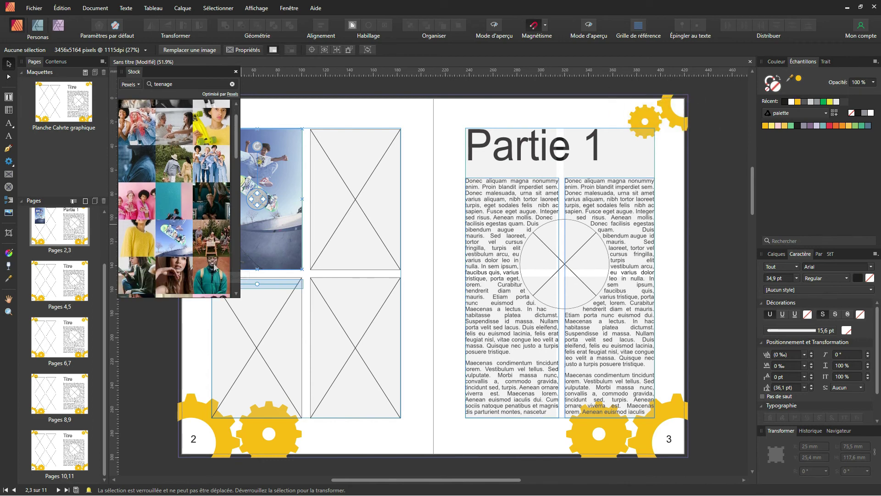
scroll(215, 266, "down", 2)
left_click_drag(217, 248, 363, 207)
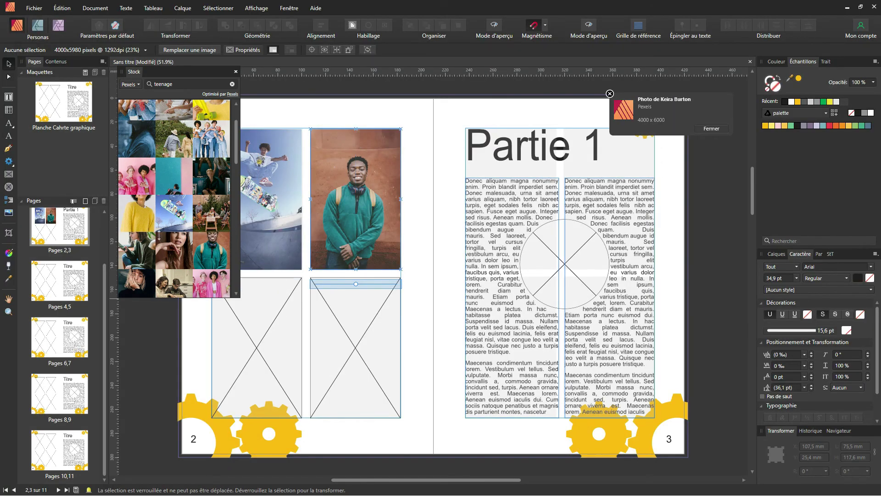
Place the photo of the blond teenager in yellow trousers in page 2's lower-right frame.
scroll(169, 248, "down", 2)
scroll(169, 248, "down", 6)
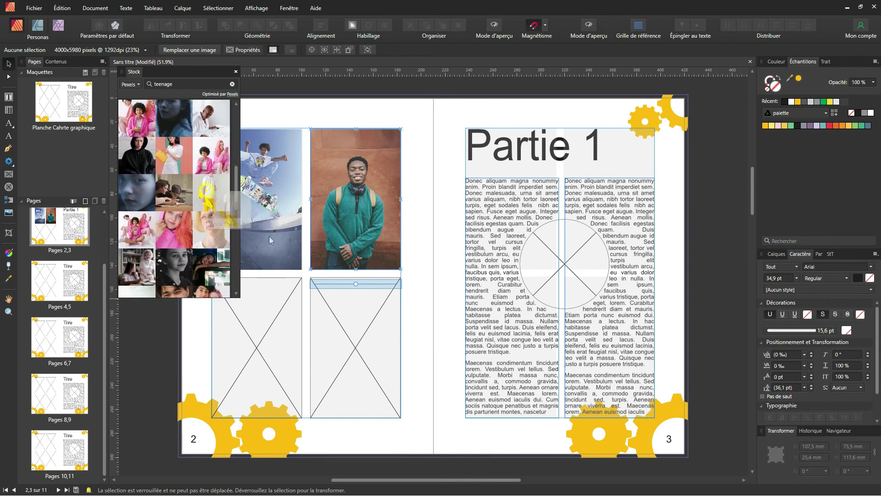
left_click_drag(205, 197, 363, 339)
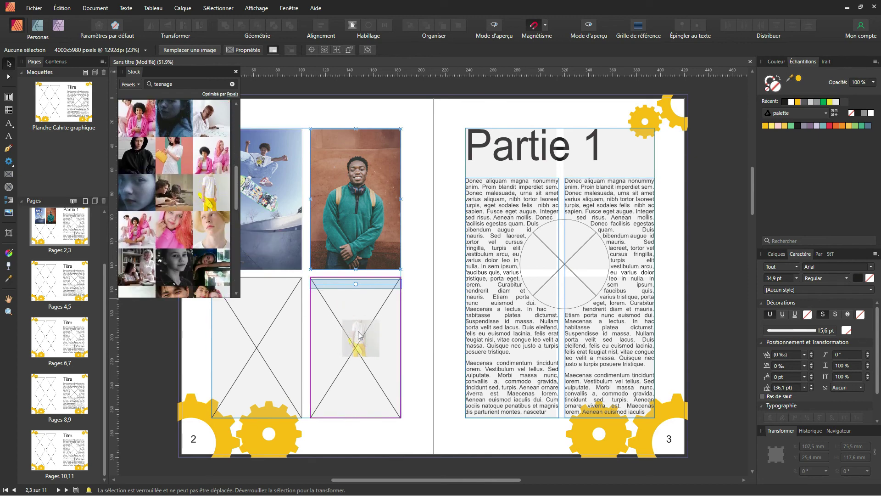
left_click_drag(357, 334, 358, 334)
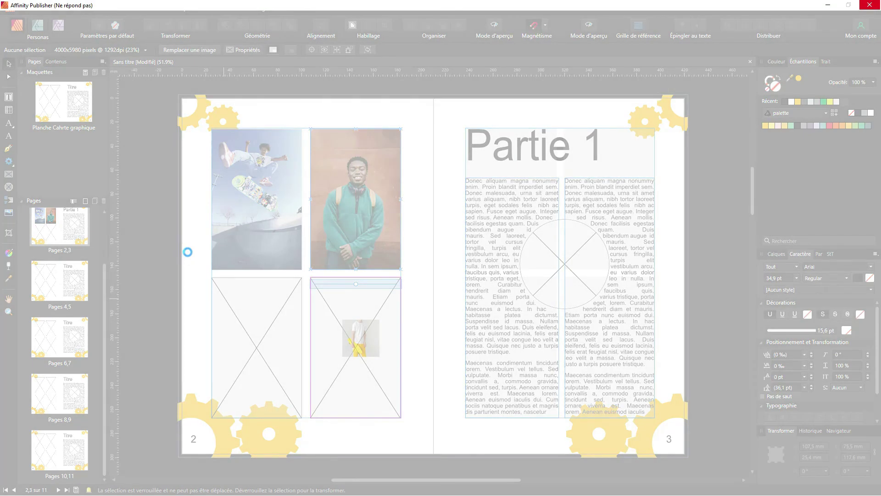
Place the photo of the two friends in yellow and pink tops in page 2's lower-left frame.
scroll(187, 251, "down", 3)
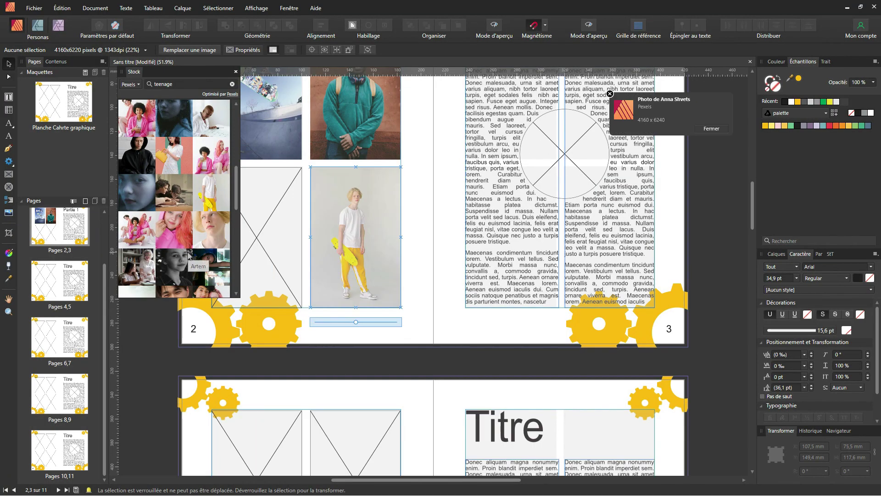
scroll(176, 242, "down", 7)
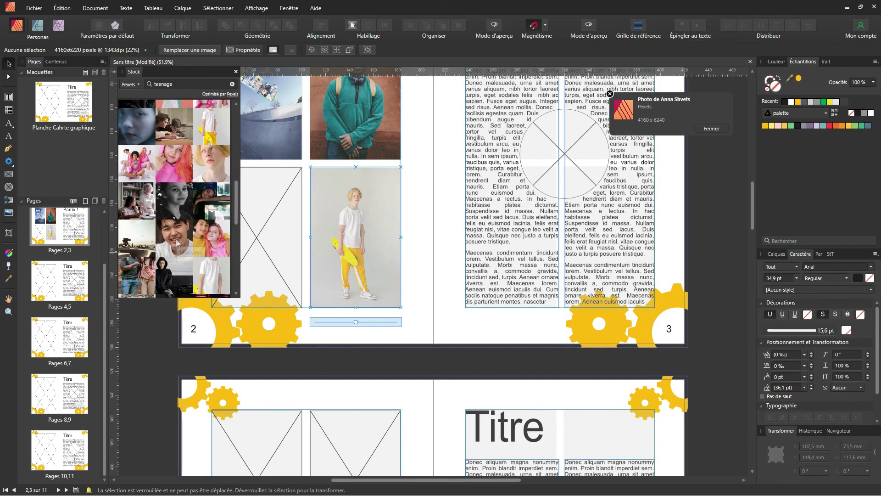
scroll(177, 243, "down", 2)
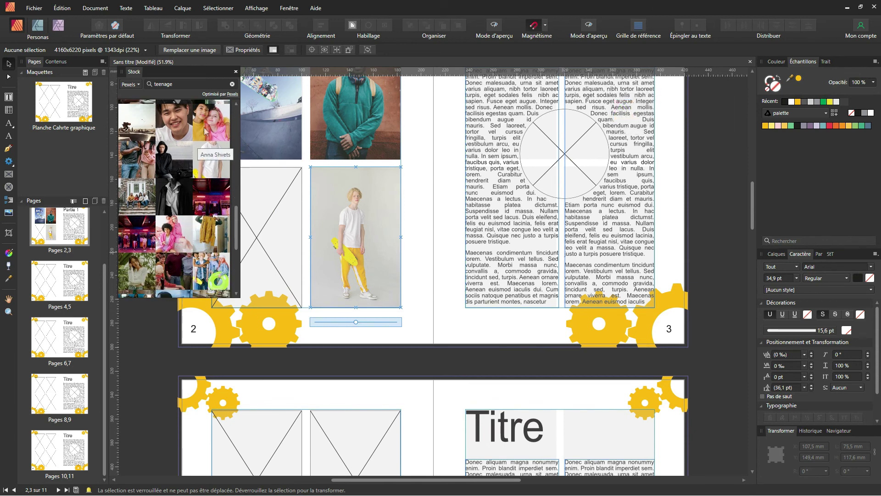
left_click_drag(206, 130, 276, 244)
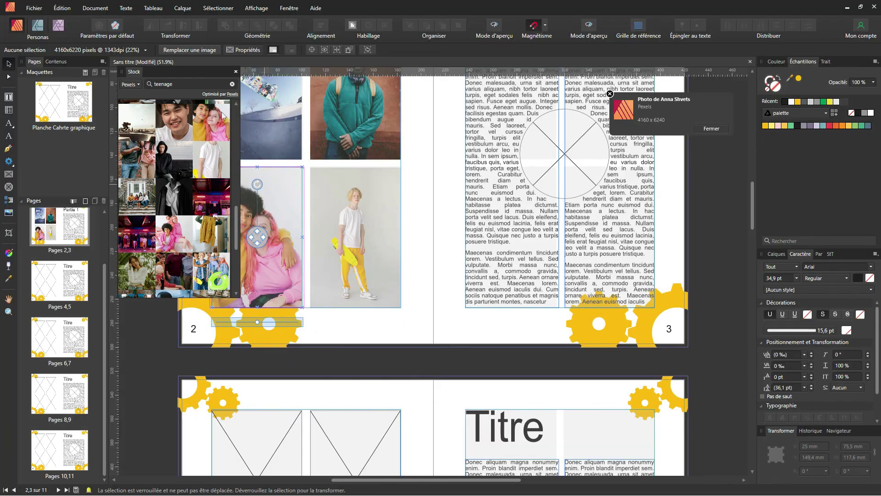
Search the stock images for "earth" and "skateboard", and place a street skateboarding photo in page 3's round frame.
left_click_drag(174, 84, 148, 83)
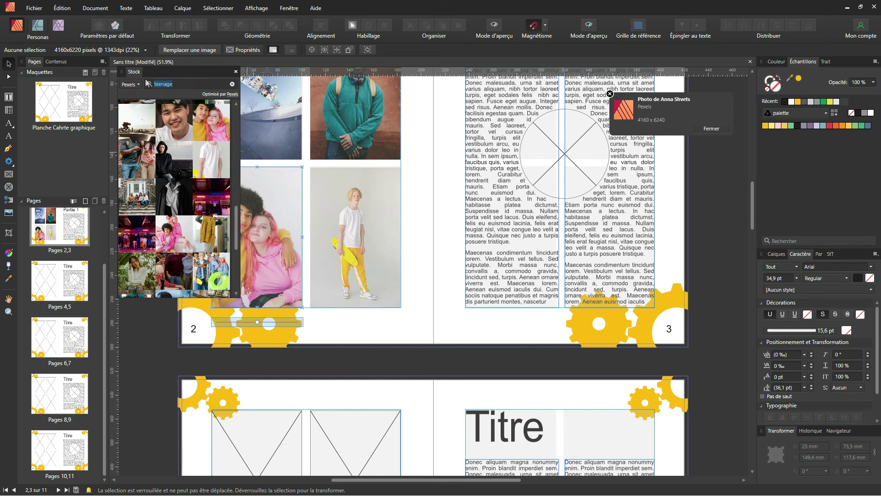
type("earth")
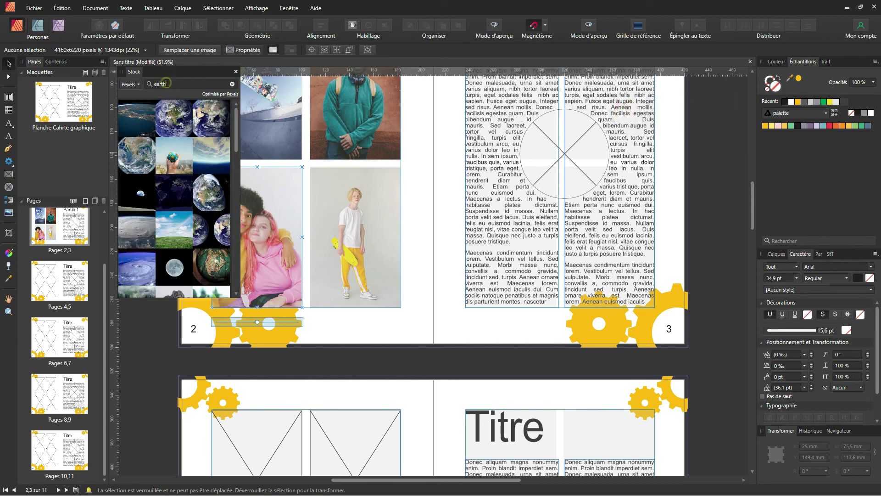
left_click_drag(168, 84, 153, 80)
type("skateboard")
key("Return")
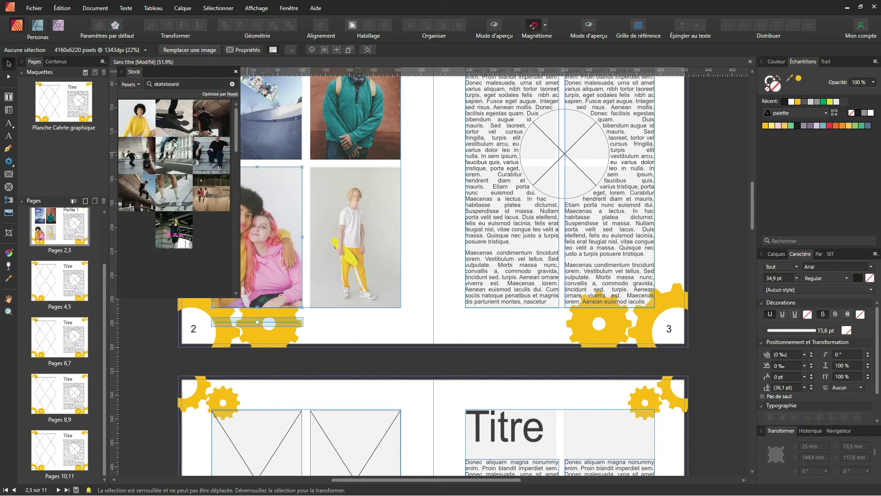
left_click_drag(175, 154, 572, 152)
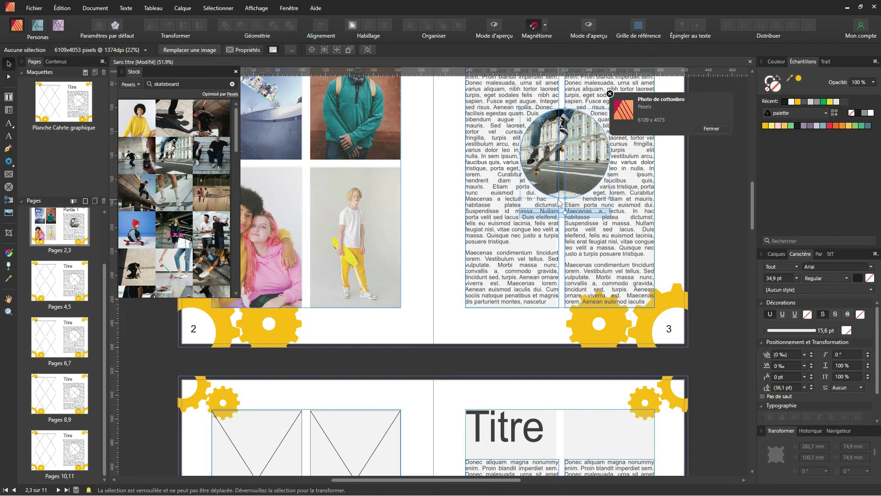
Shift the skateboarding photo slightly to the right within page 3's round frame and try resizing the picture.
scroll(560, 202, "up", 3)
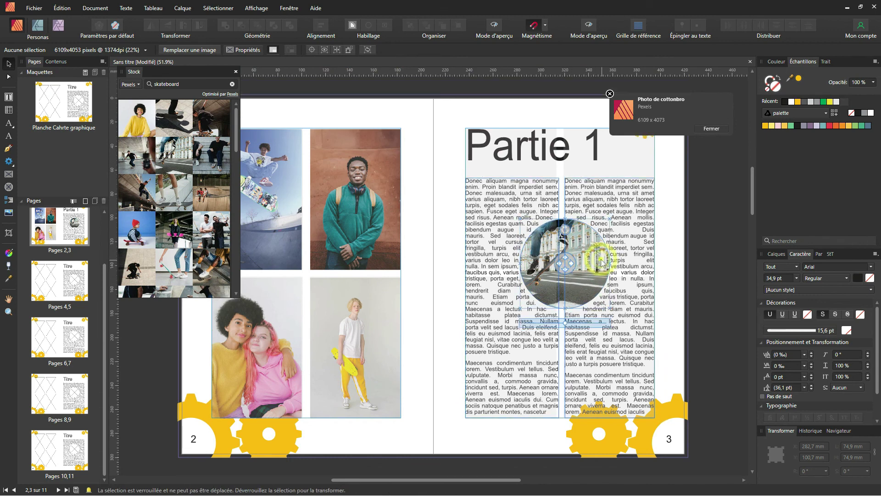
left_click(561, 264)
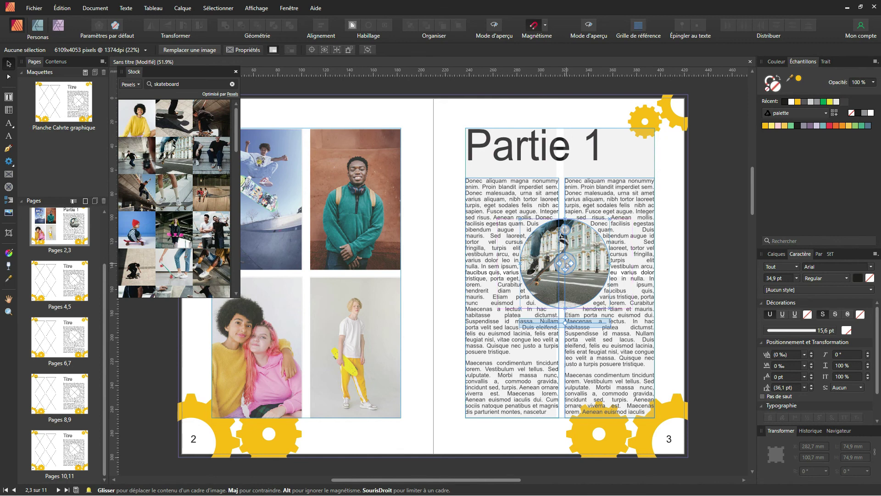
mouse_move(565, 264)
left_mouse_down()
mouse_move(557, 274)
mouse_move(578, 264)
left_mouse_up()
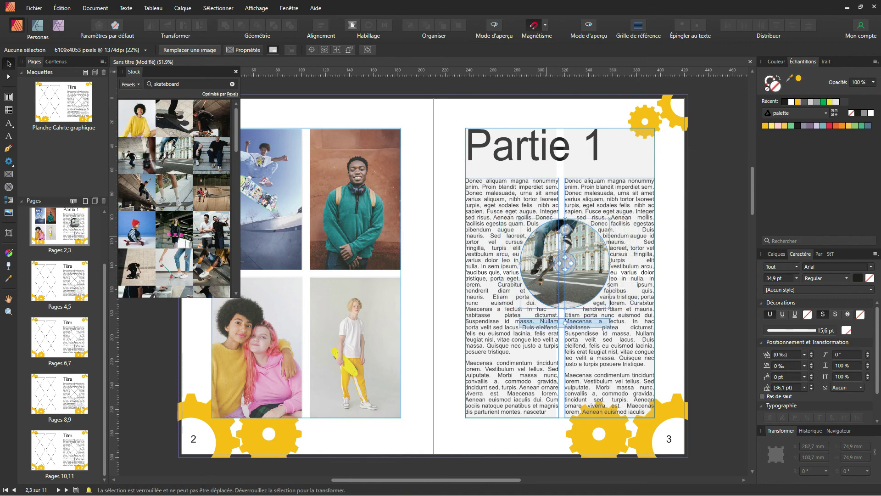
left_click(586, 252)
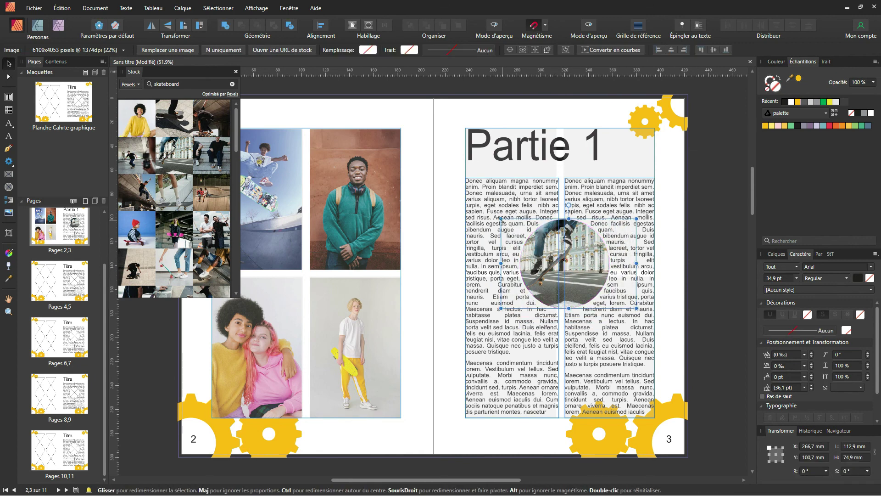
left_click_drag(500, 216, 479, 220)
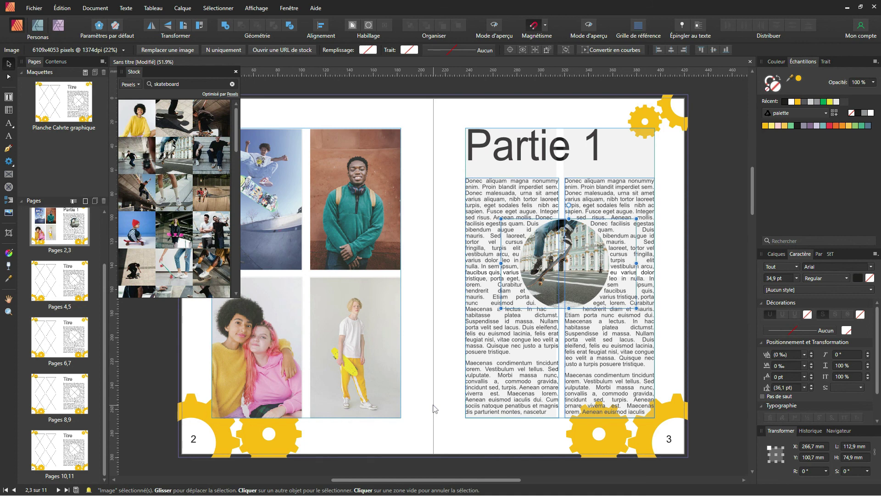
Open the export settings, choose the PNG format and set the export area to the active spread (Planche active).
left_click(28, 9)
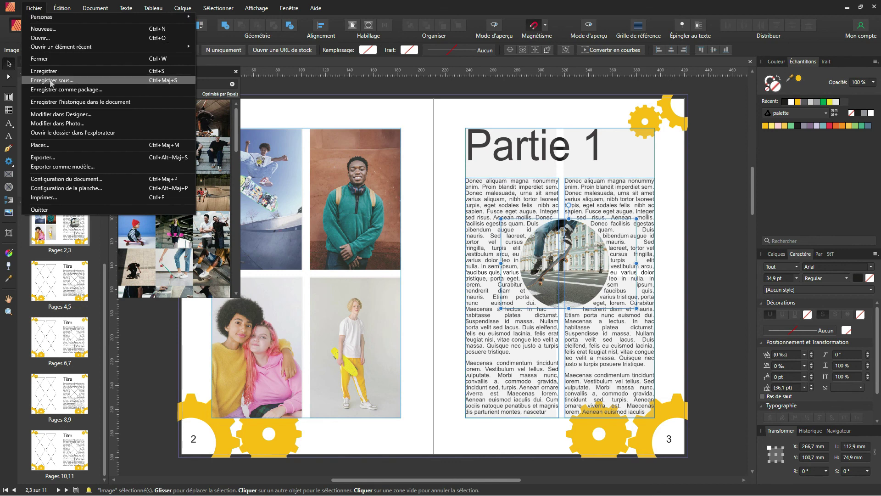
left_click(337, 7)
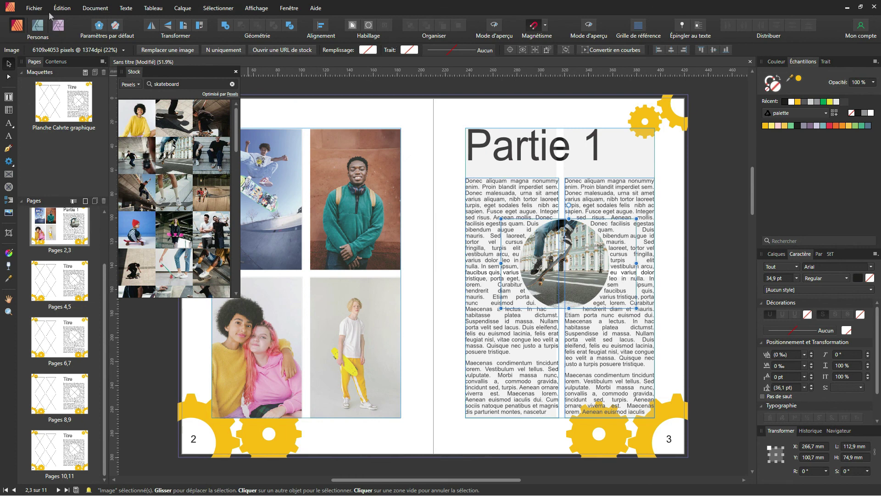
left_click(33, 8)
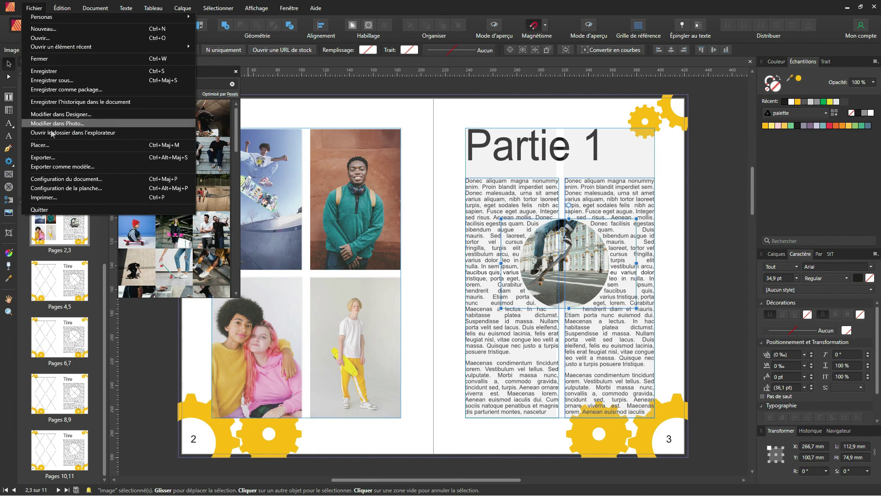
left_click(44, 158)
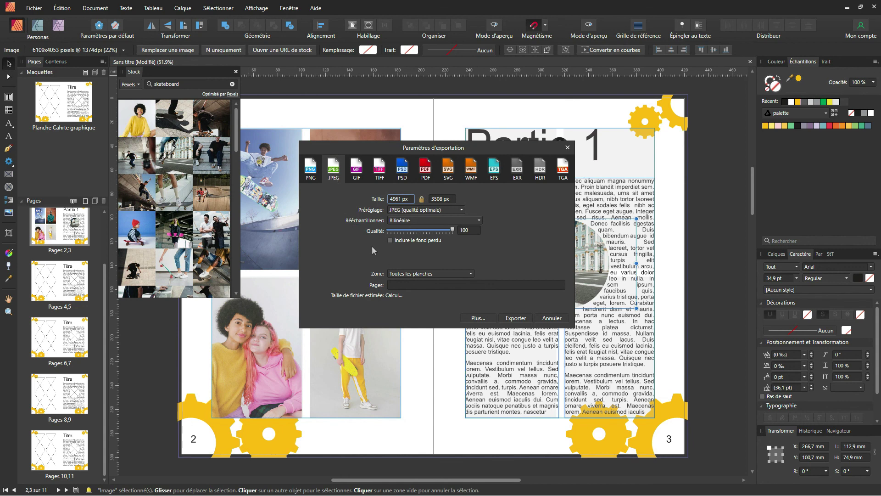
left_click(402, 274)
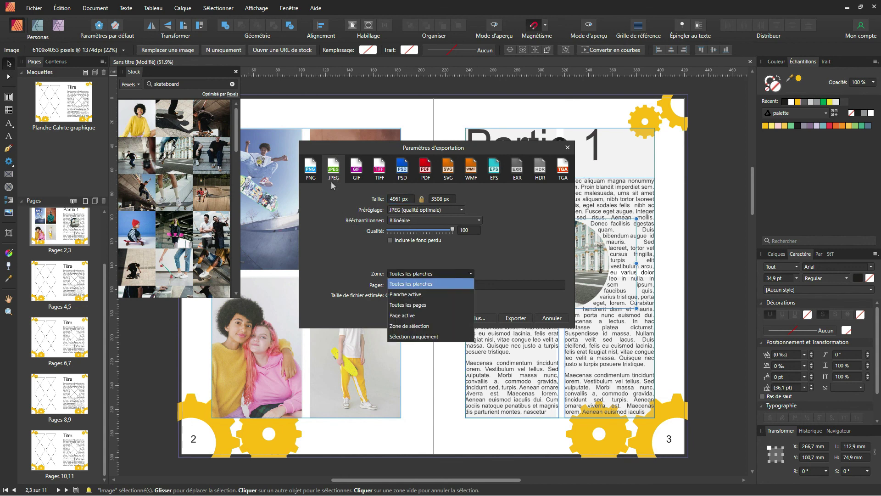
left_click(395, 273)
left_click(395, 273)
left_click(469, 255)
left_click(312, 170)
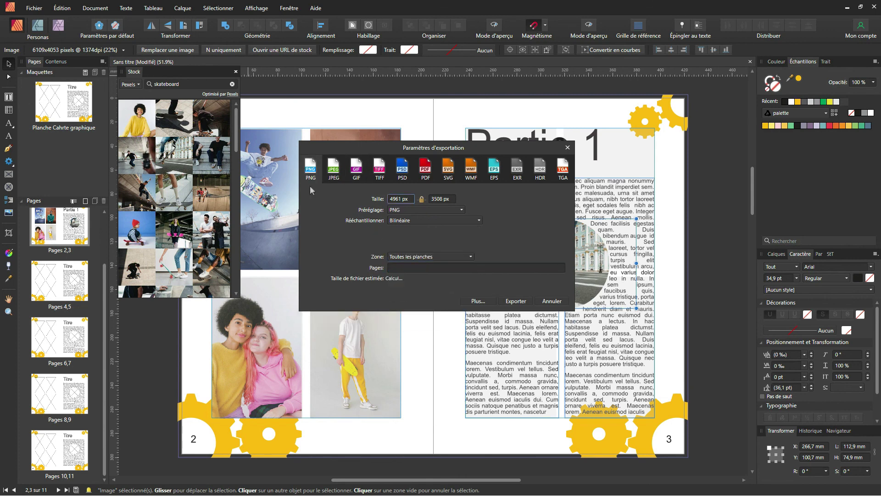
left_click(403, 257)
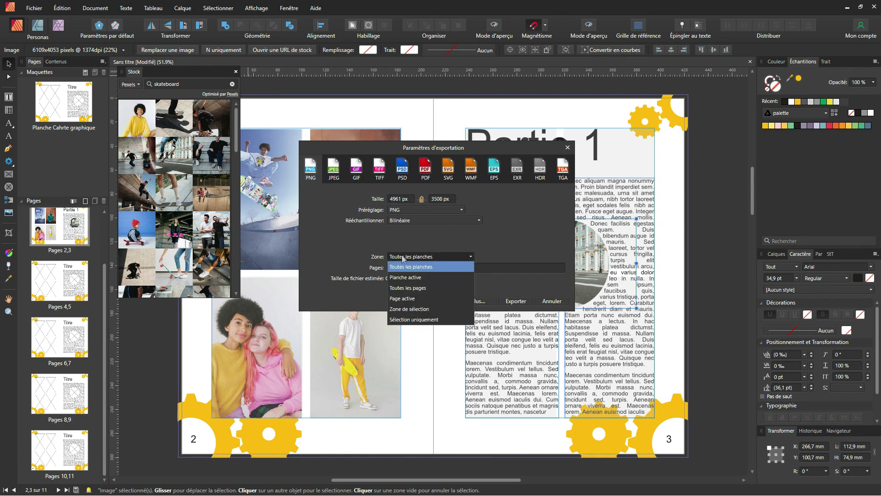
left_click(400, 278)
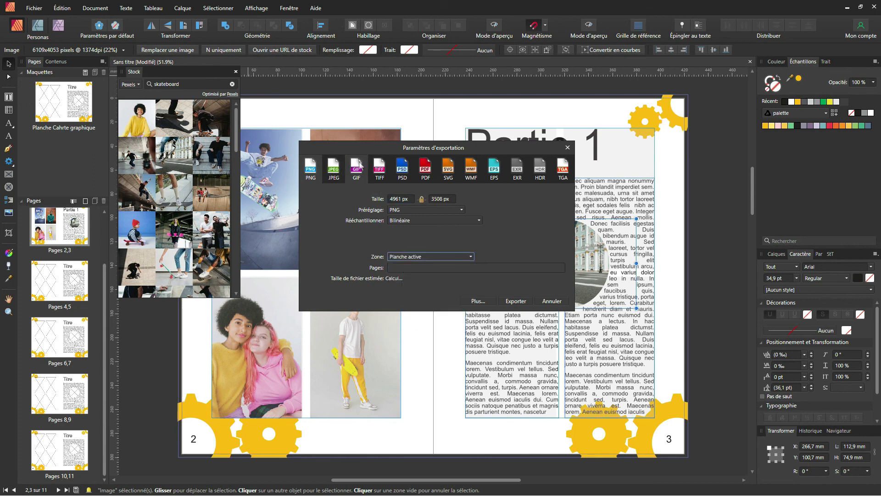
Review the PSD and SVG export options and switch the export format to PDF.
left_click(403, 168)
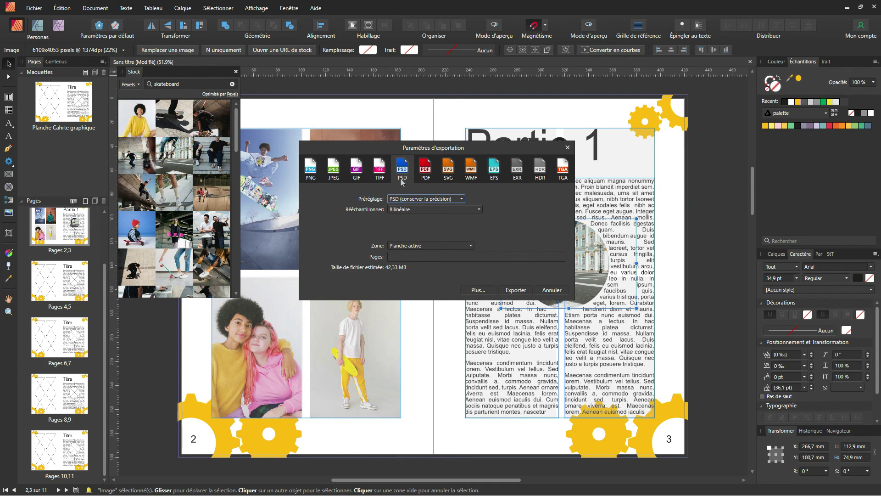
left_click(446, 173)
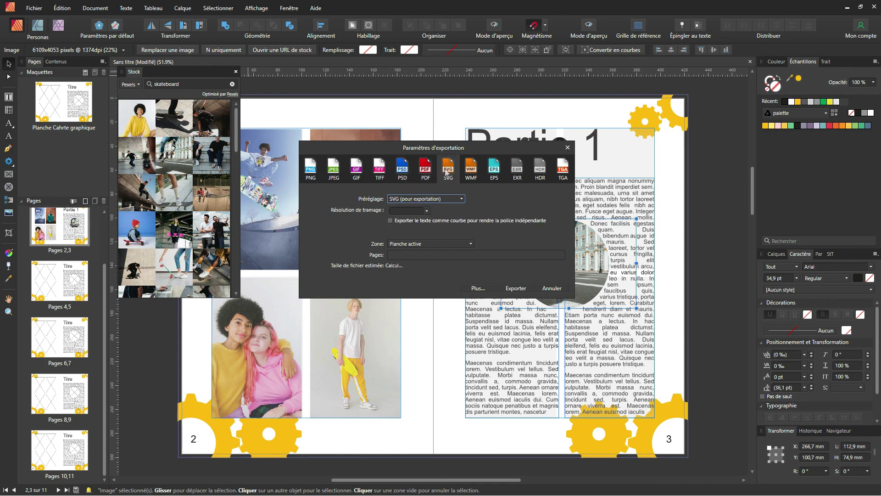
left_click(416, 246)
left_click(416, 245)
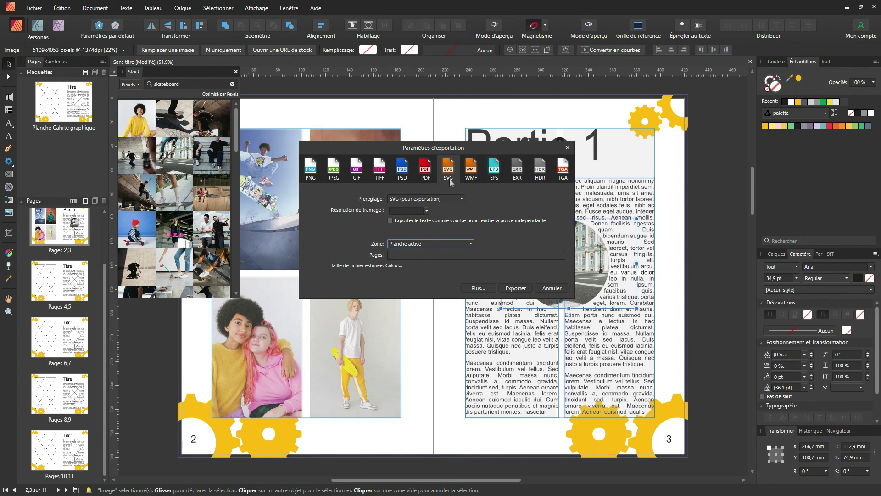
left_click(427, 174)
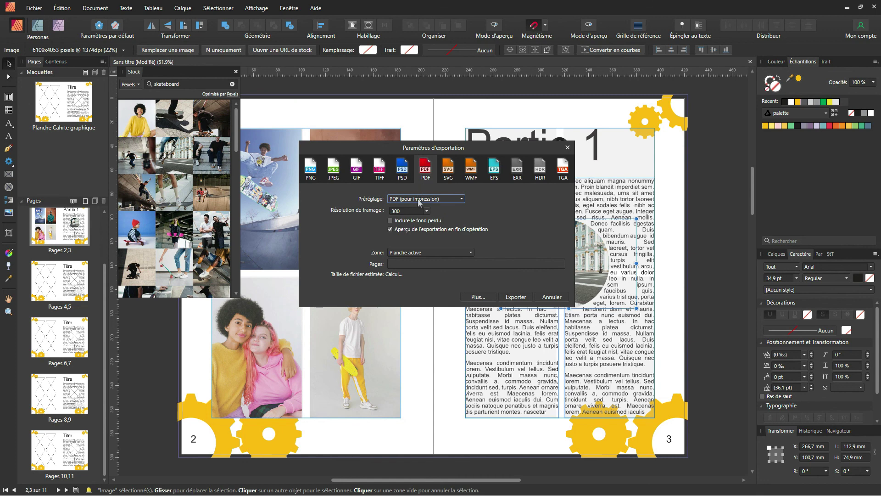
Include the bleed (Inclure le fond perdu) in the PDF export and set the export area to all spreads (Toutes les planches).
left_click(408, 222)
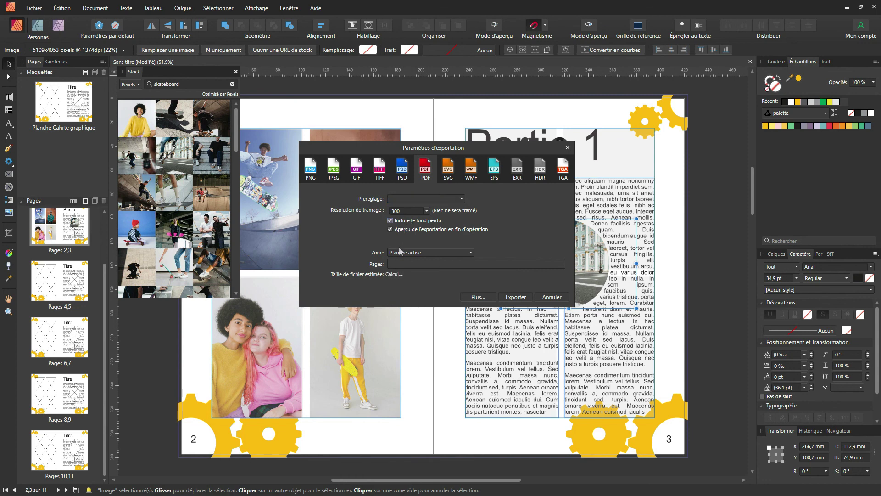
left_click(402, 253)
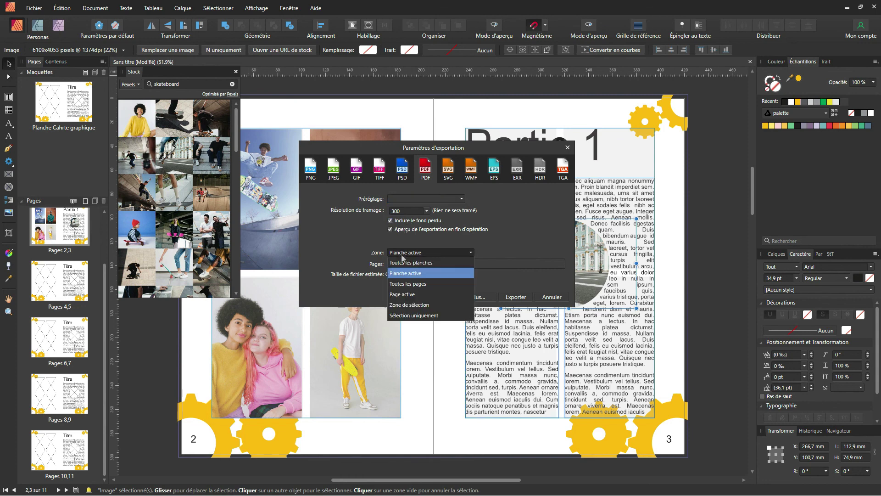
left_click(404, 263)
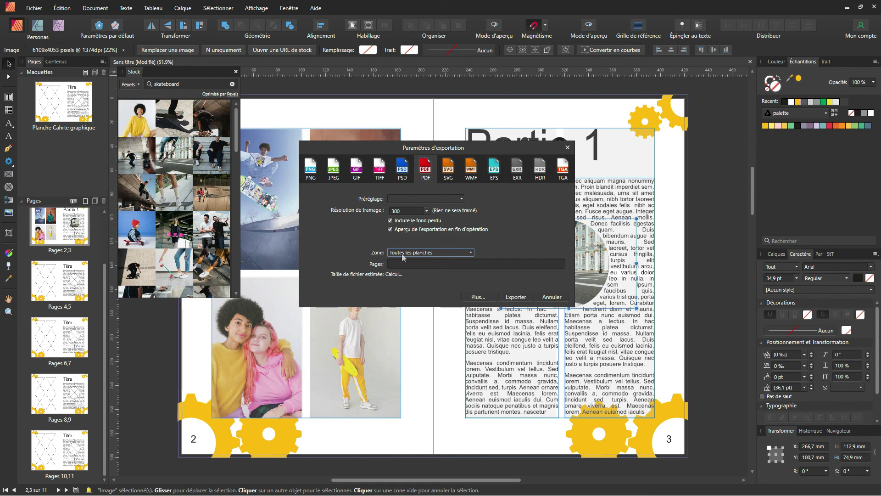
Alternate the PDF export area between all pages and all spreads, ending on all pages (Toutes les pages).
left_click(402, 255)
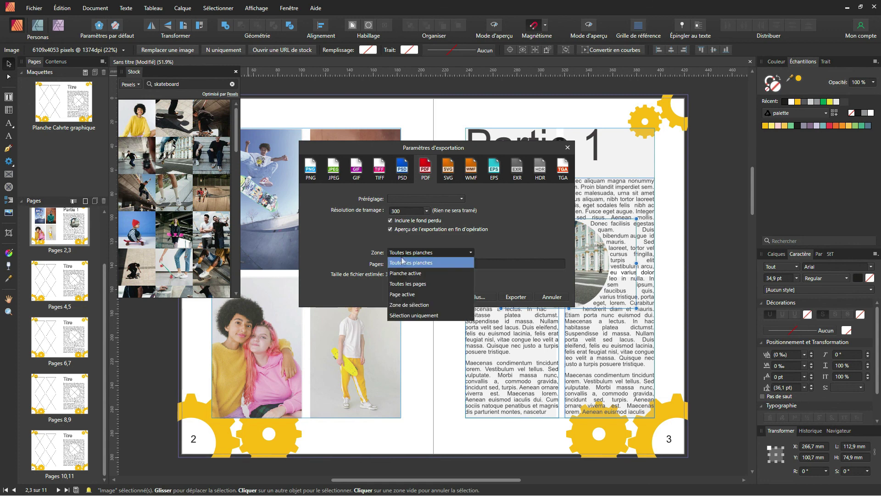
left_click(401, 285)
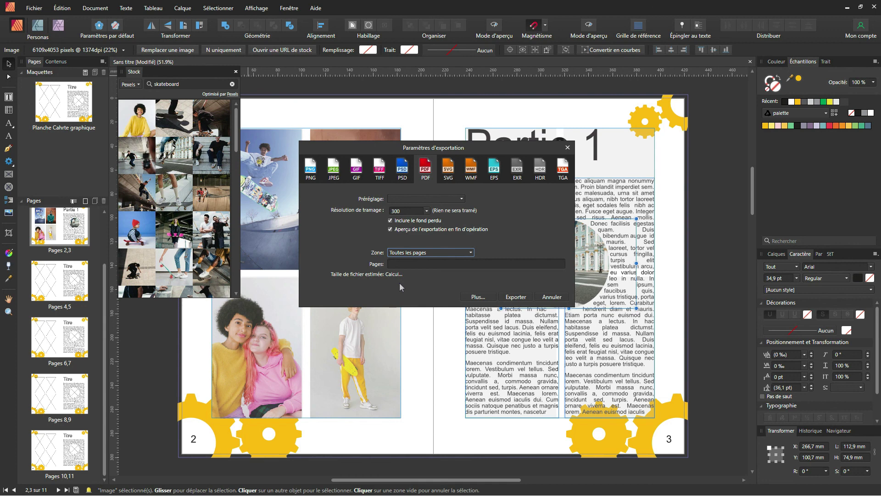
left_click(401, 255)
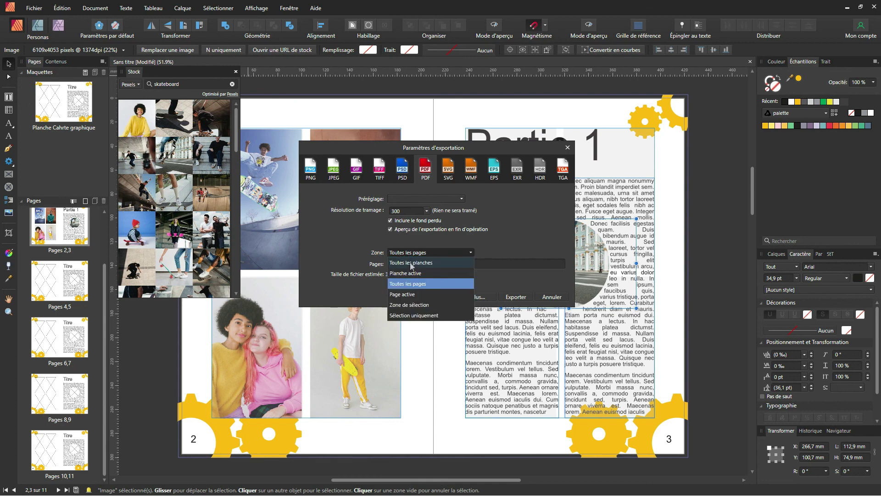
left_click(411, 264)
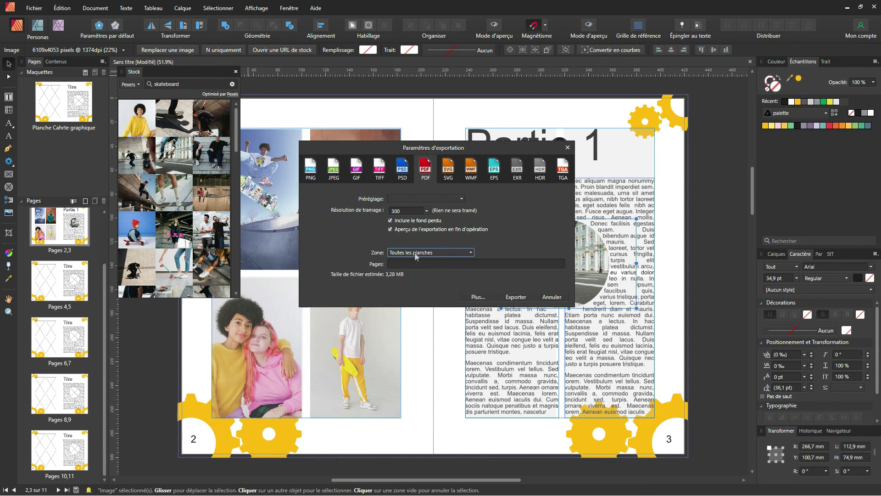
left_click(413, 252)
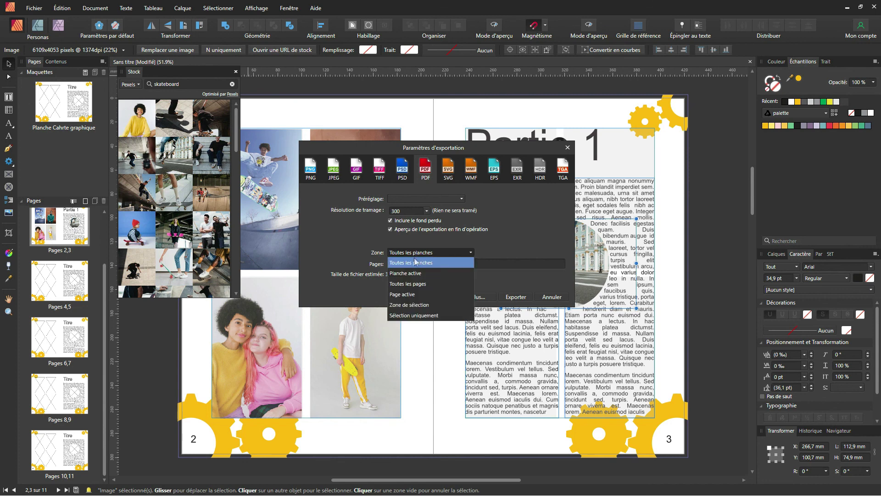
left_click(414, 285)
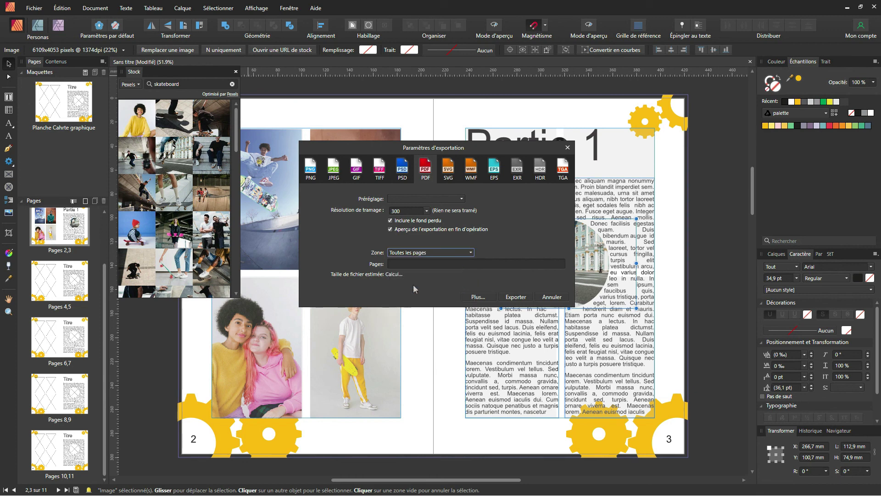